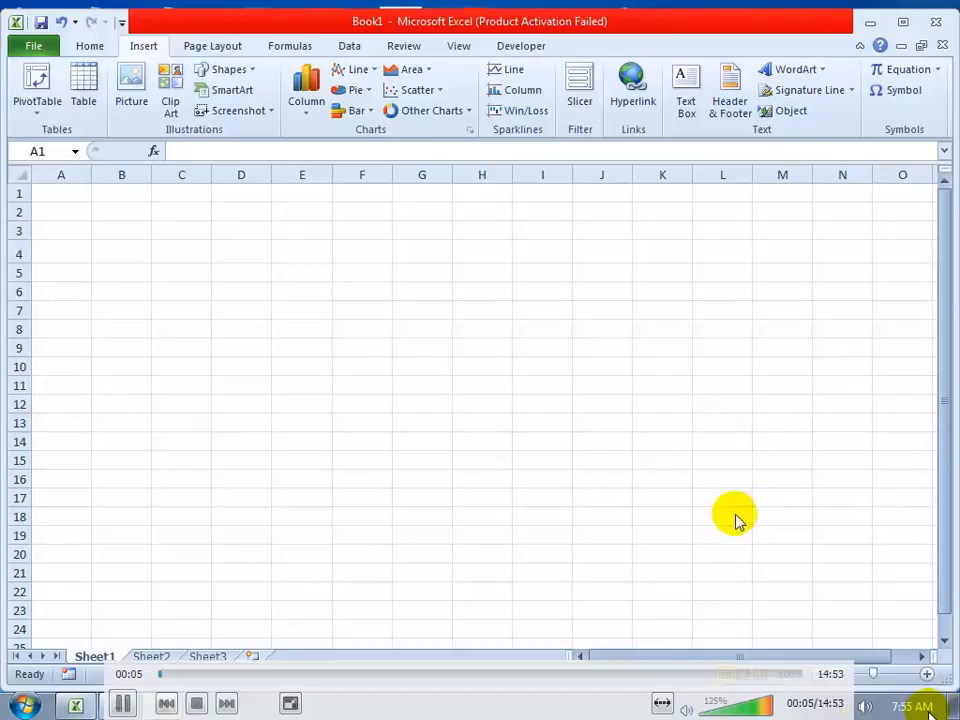
Format all cells of Sheet1 with an 18-point bold font
left_click(88, 46)
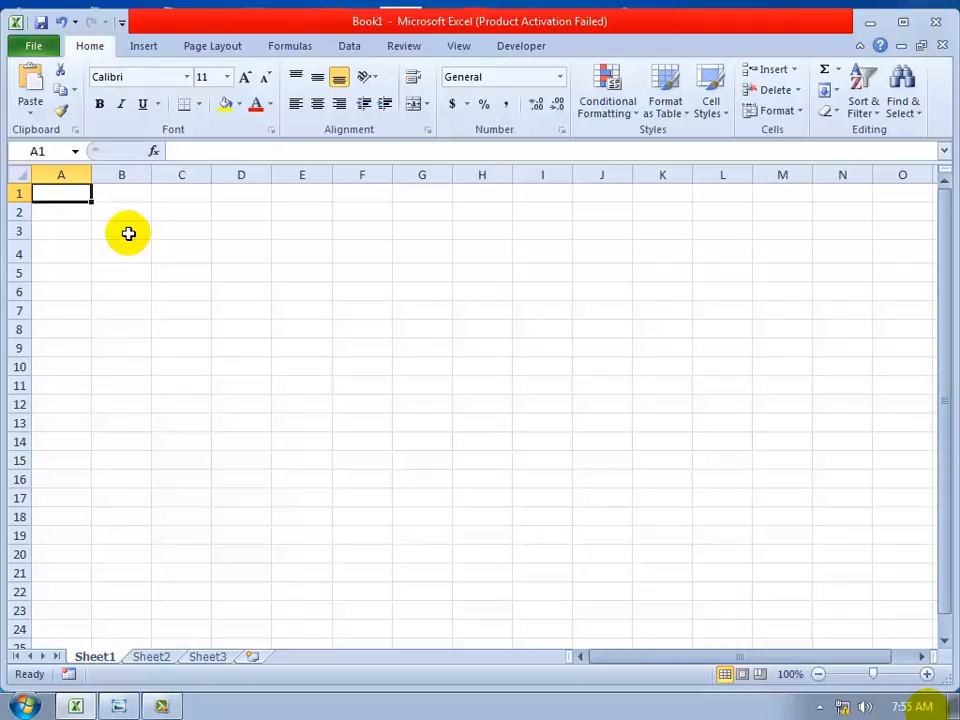
left_click(25, 174)
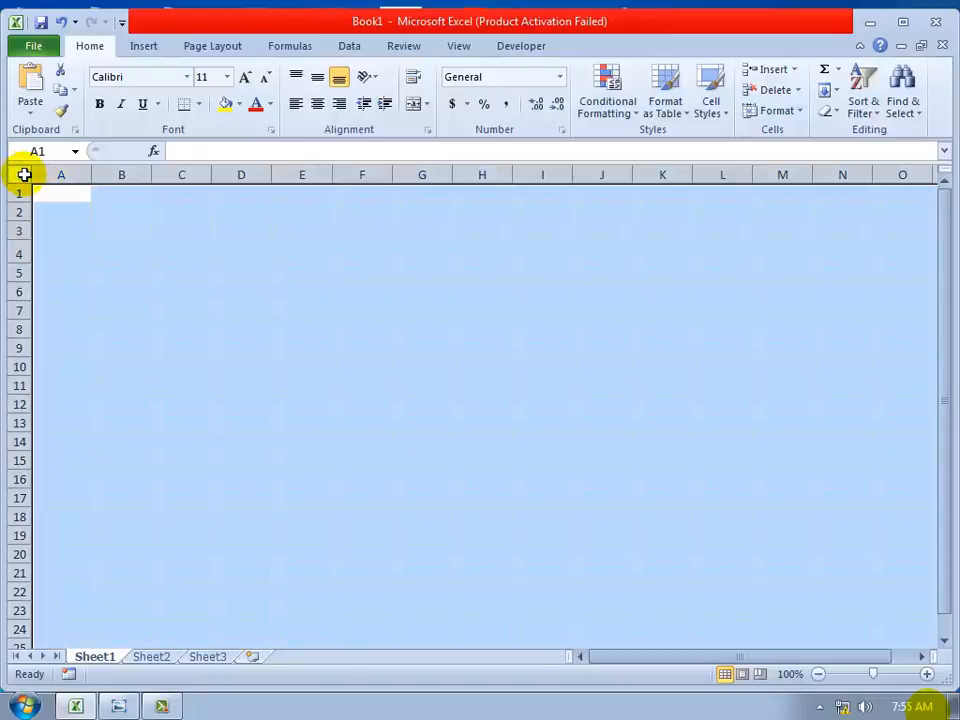
left_click(247, 79)
left_click(247, 79)
left_click(247, 79)
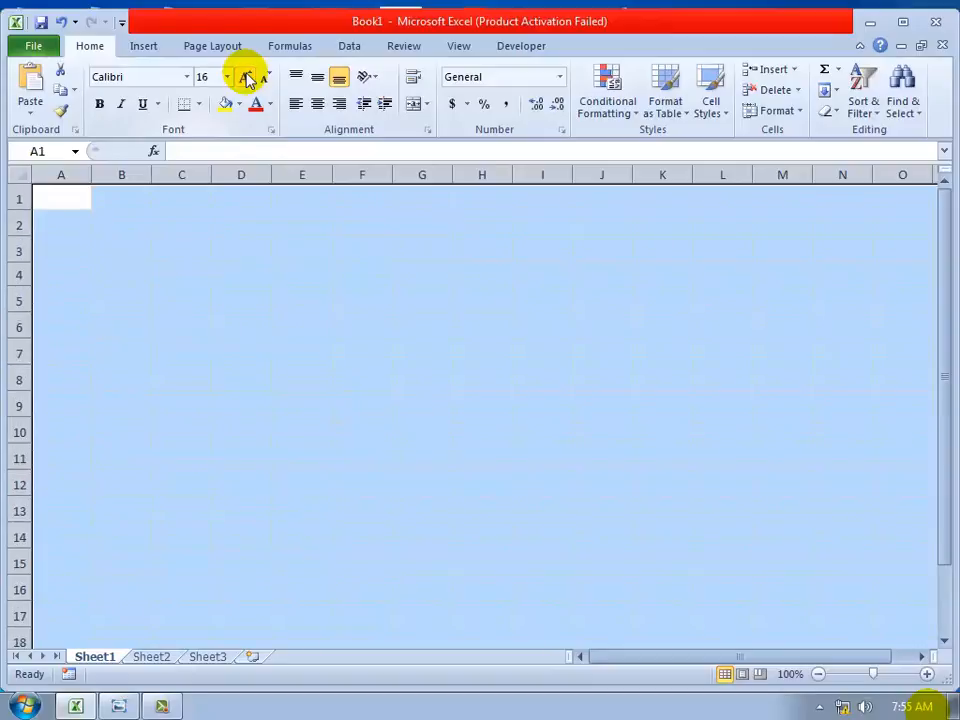
left_click(247, 79)
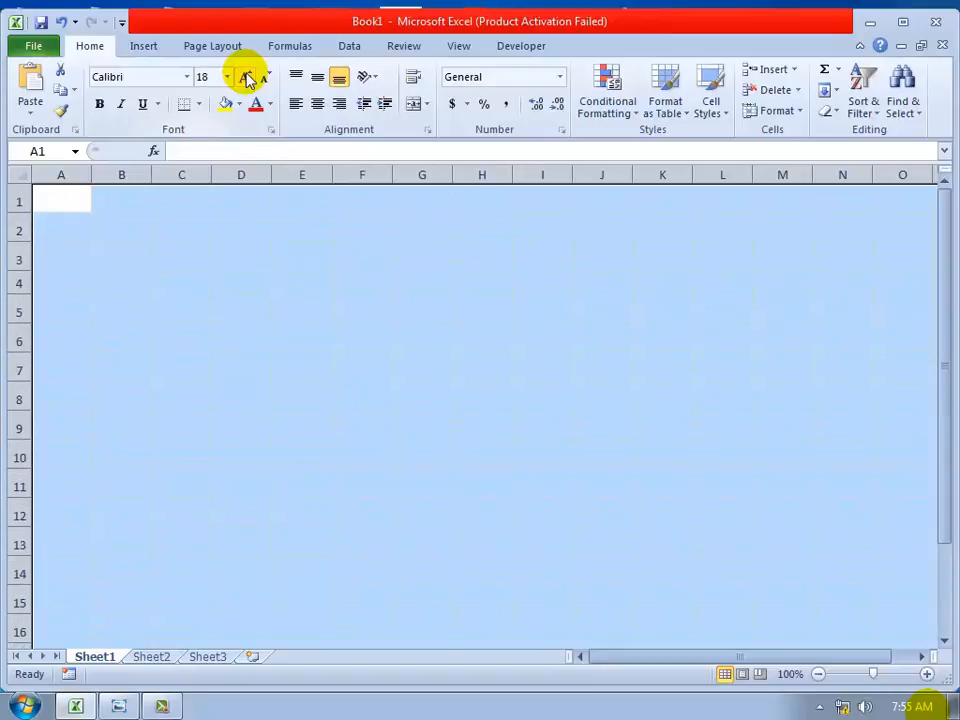
left_click(100, 105)
left_click(208, 364)
left_click(416, 330)
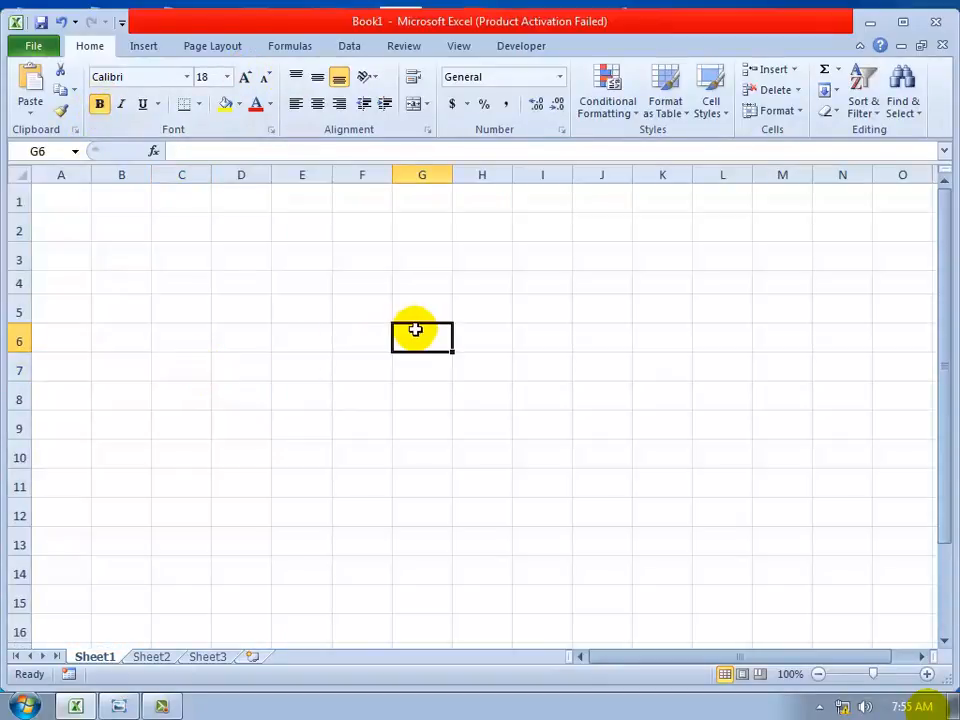
left_click(204, 347)
Enter 100 in cell A1 and 20 in cell B1
left_click(73, 199)
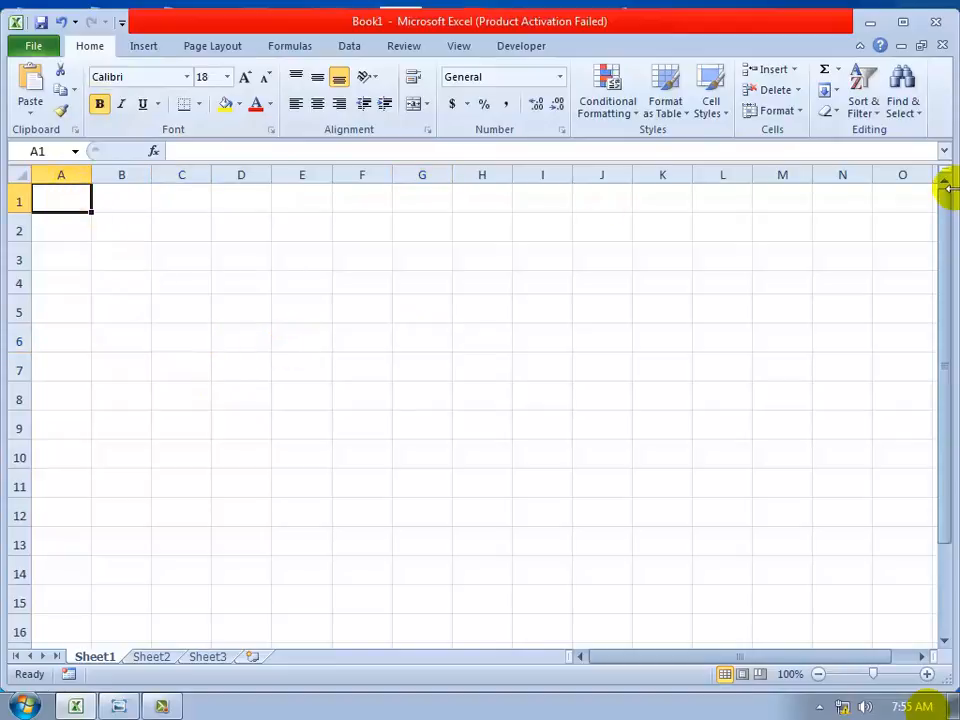
type("100")
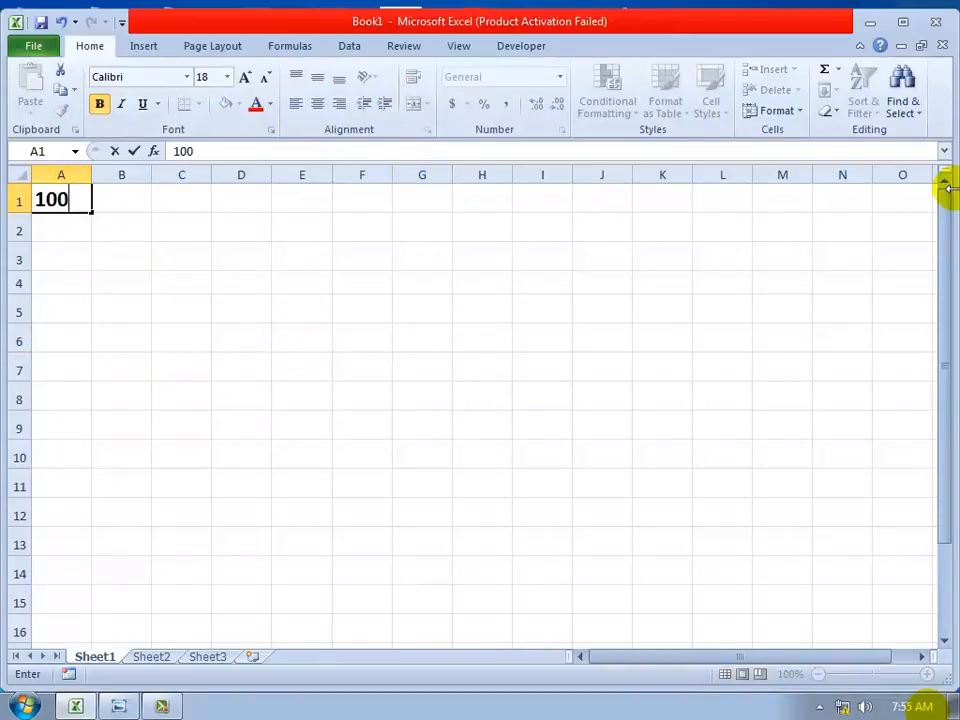
key("Tab")
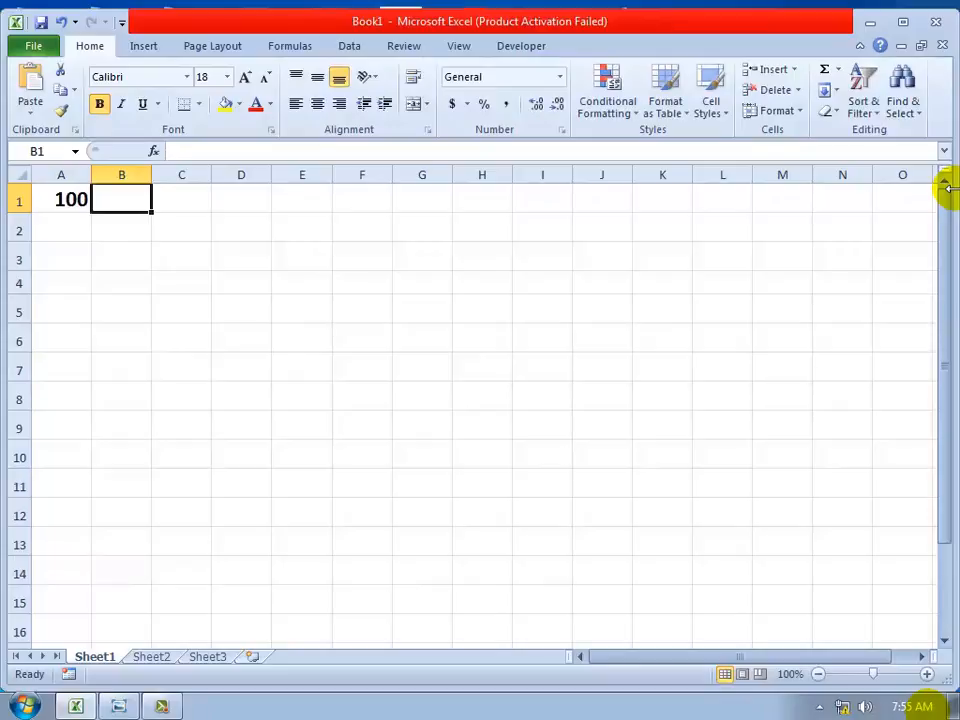
type("20")
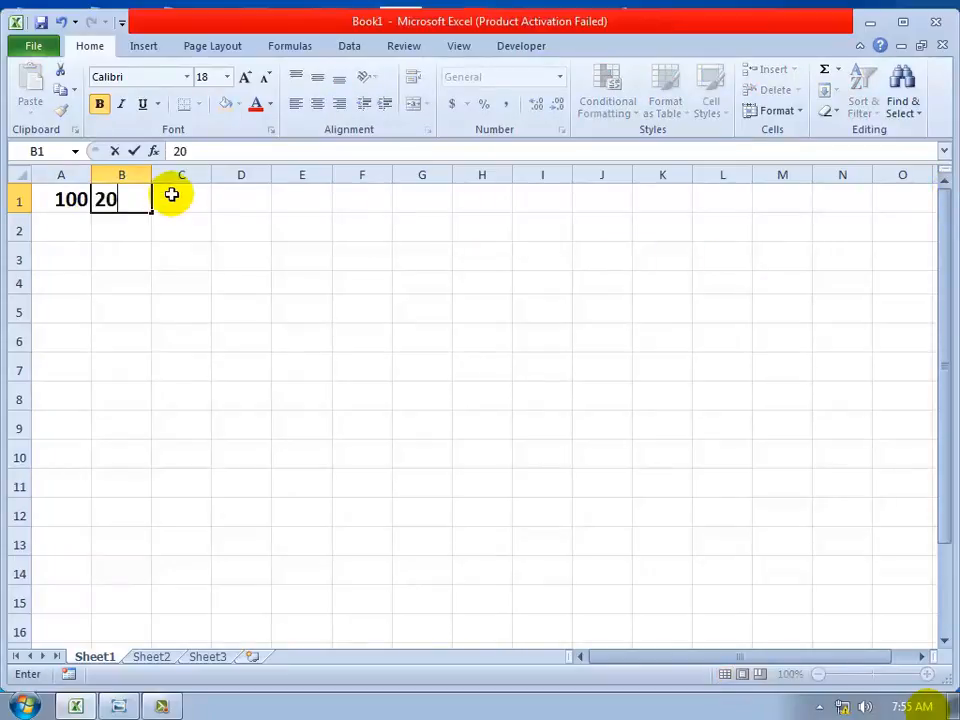
key("Tab")
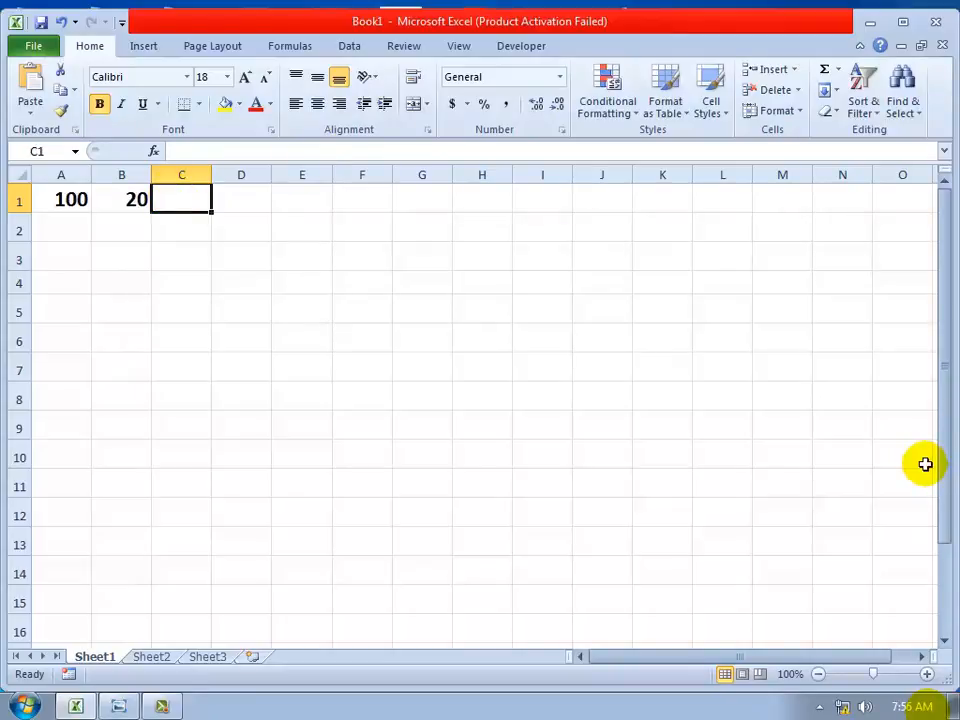
Build the formula =A1+B1 in cell C1, consulting the keyboard picture in Windows Photo Viewer for the operator keys
type("=")
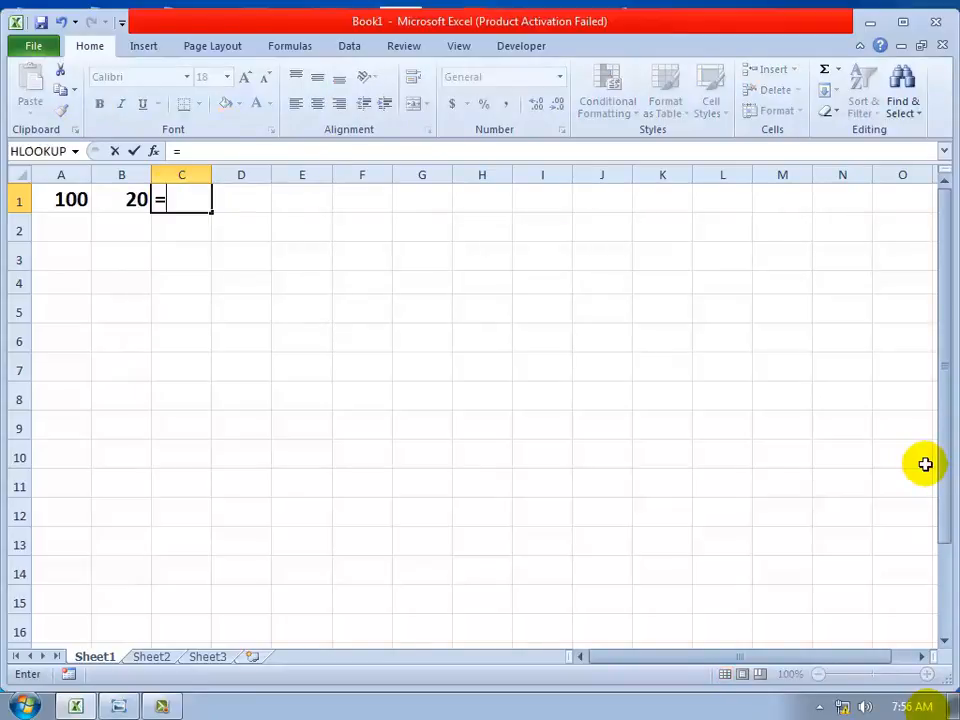
left_click(120, 704)
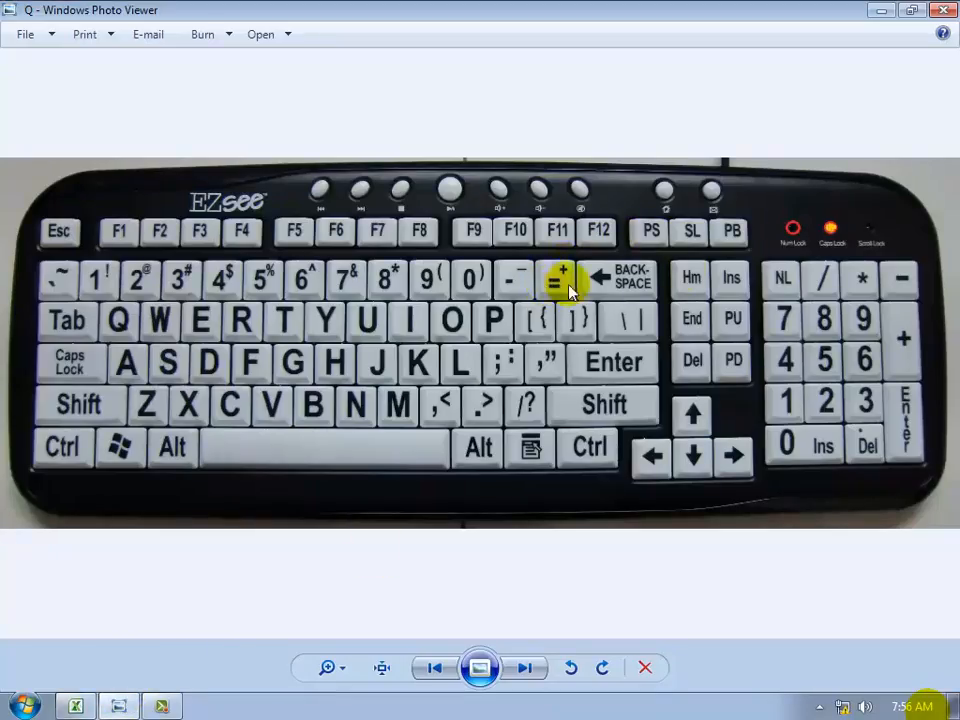
left_click(882, 12)
left_click(188, 199)
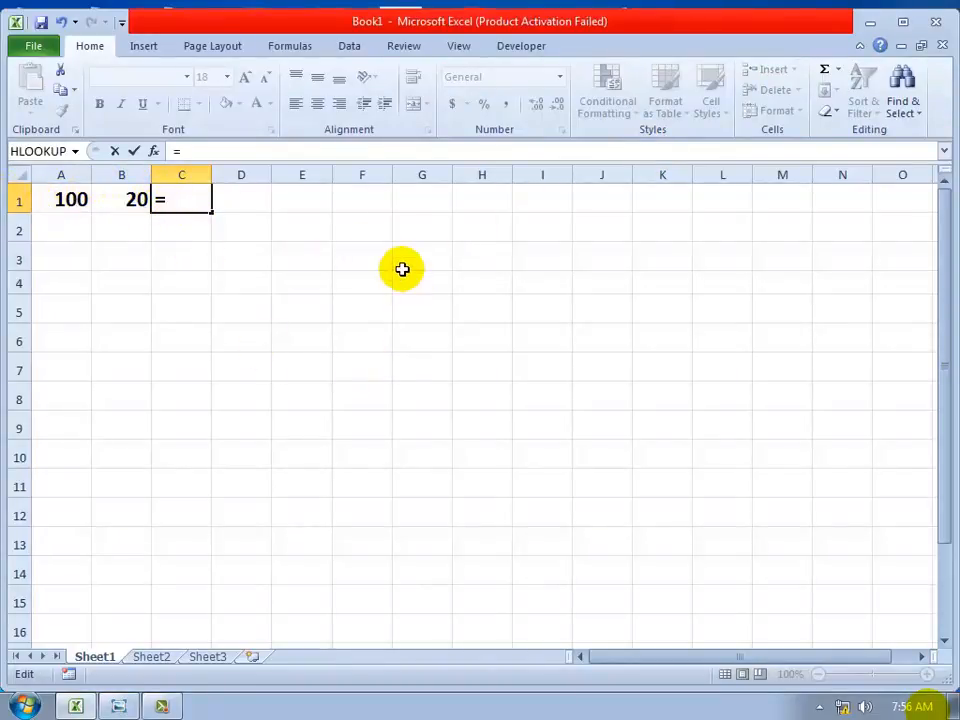
left_click(71, 199)
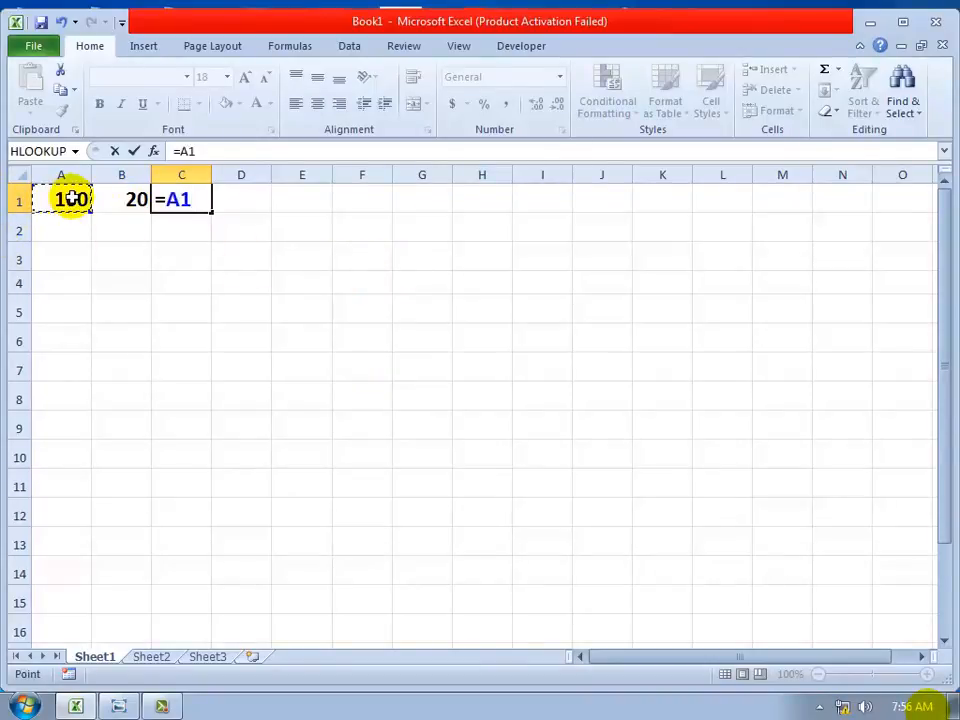
type("+")
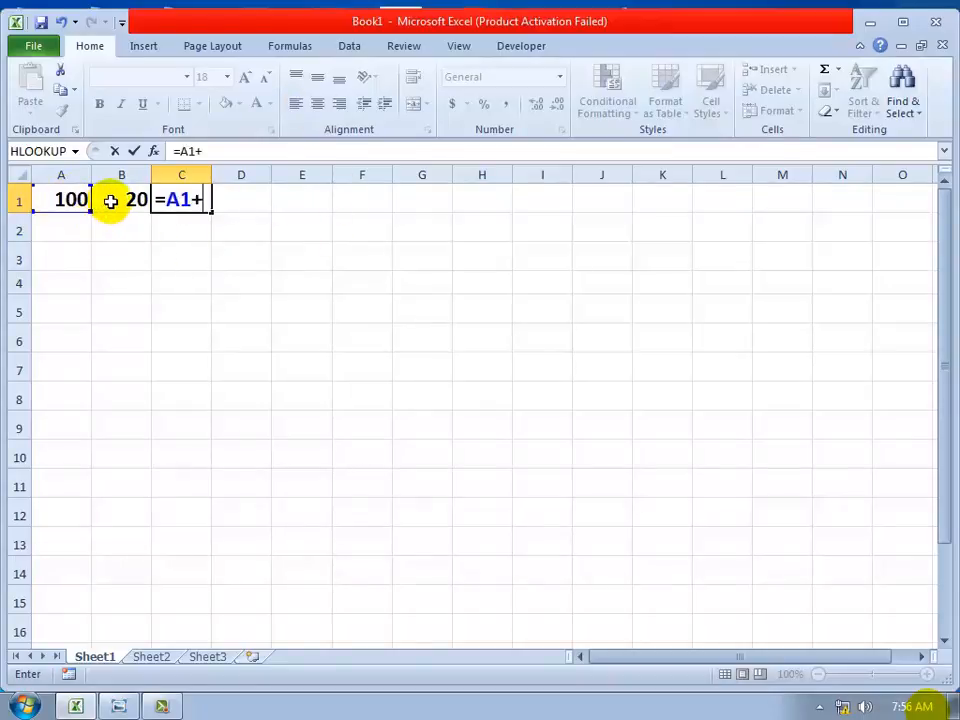
left_click(111, 201)
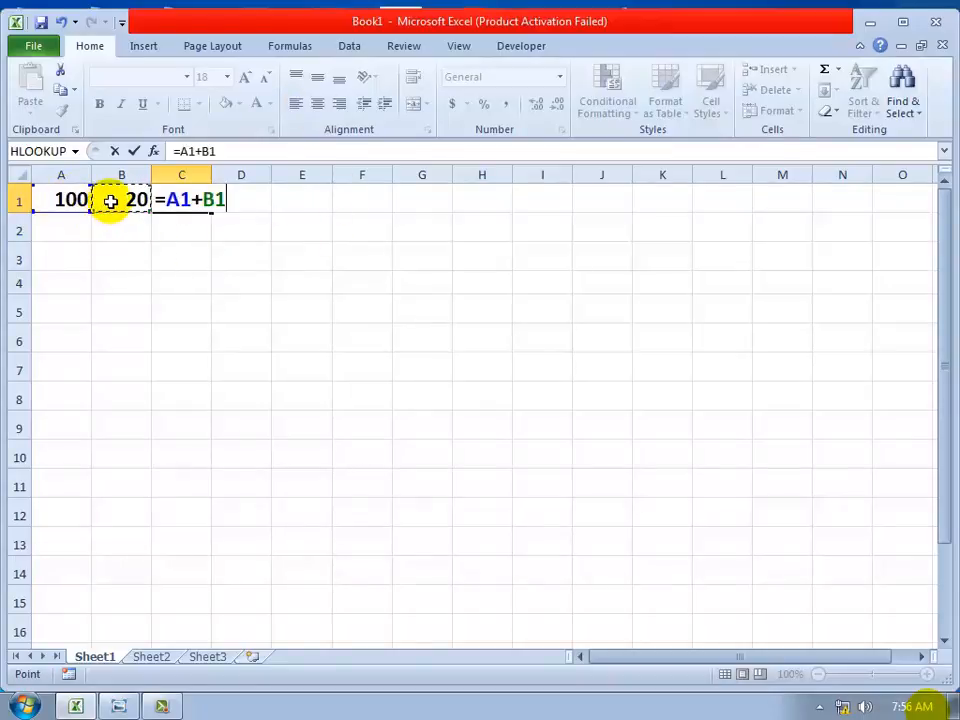
left_click(120, 706)
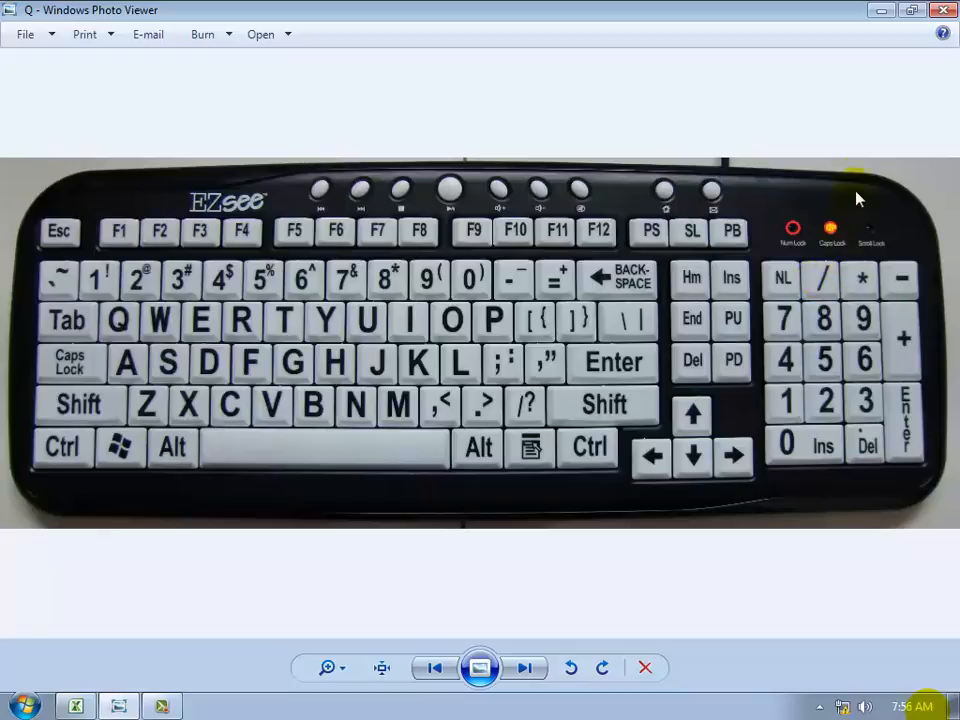
left_click(872, 12)
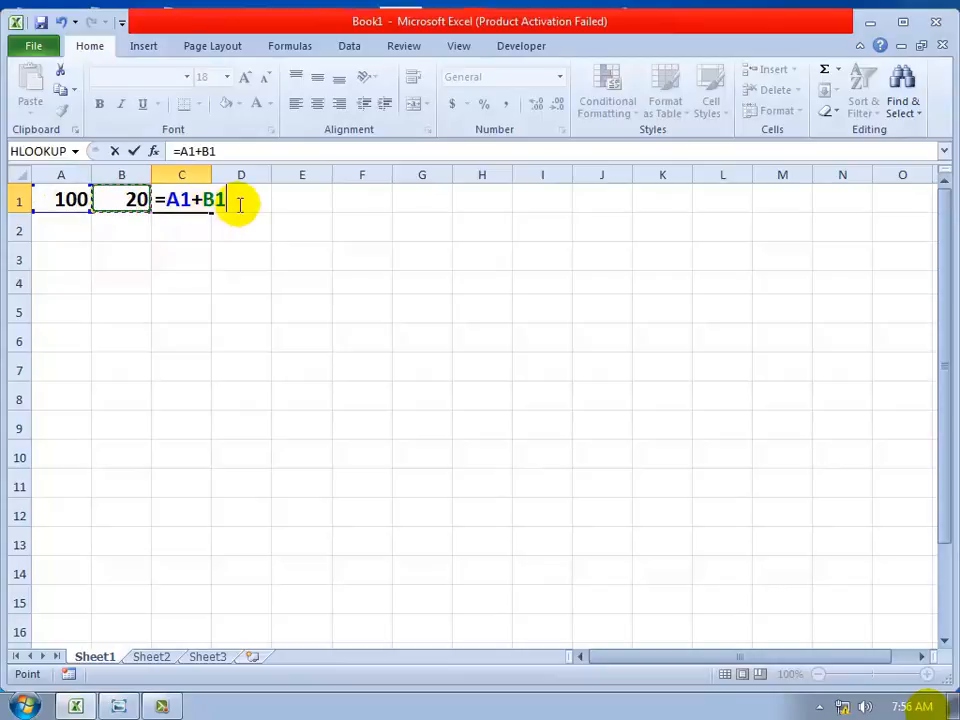
Delete the addition formula from cell C1, leaving the cell empty
key("BackSpace")
key("BackSpace")
key("BackSpace")
key("BackSpace")
key("BackSpace")
key("BackSpace")
key("Return")
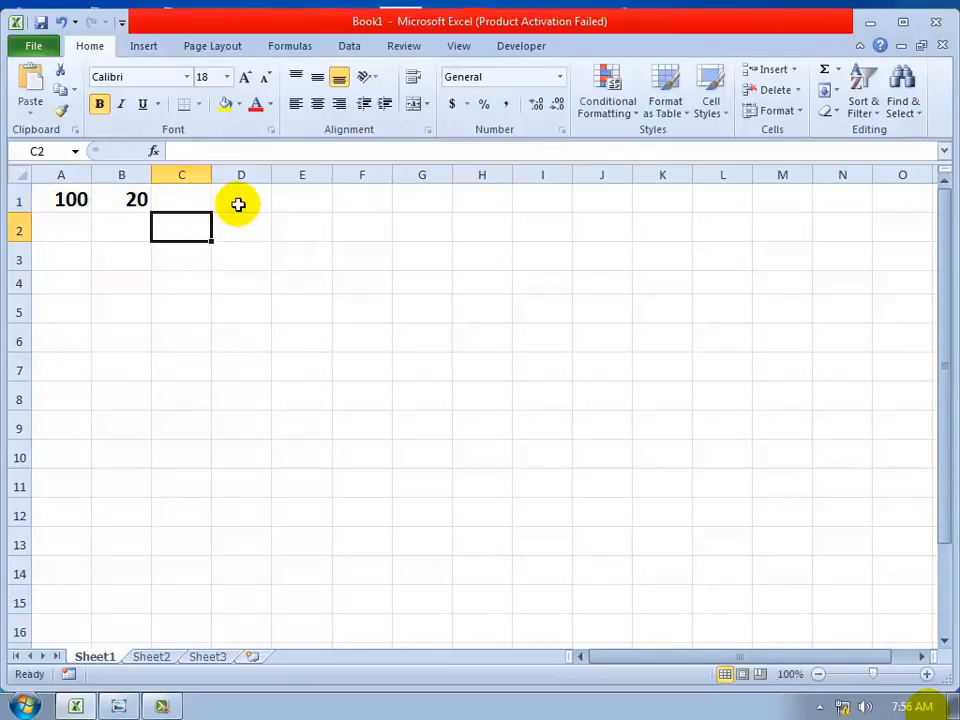
key("Up")
type("=")
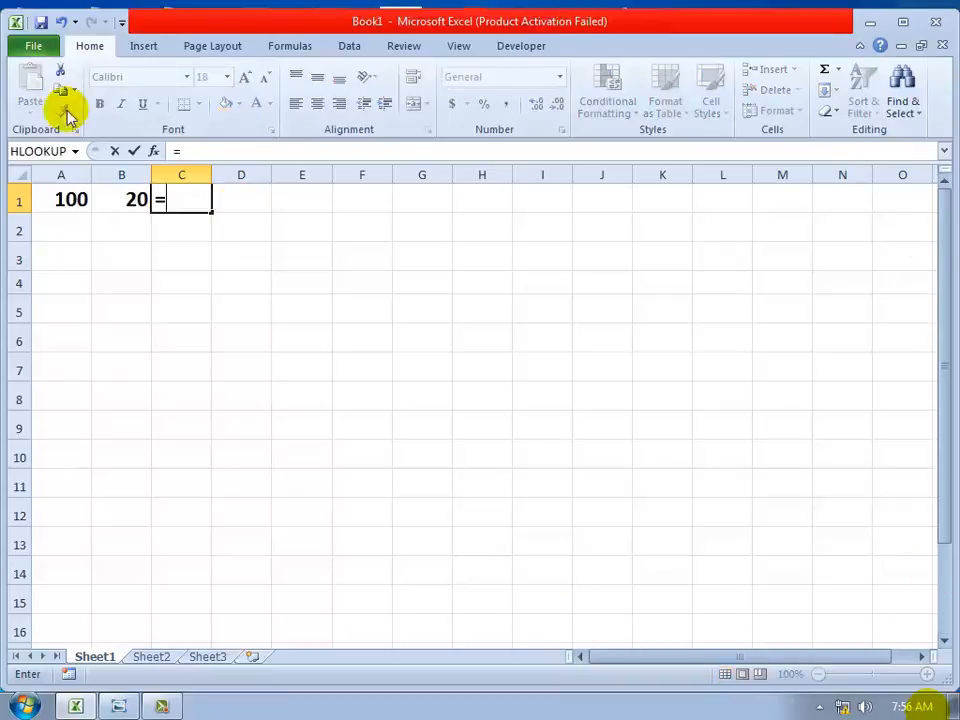
left_click(61, 198)
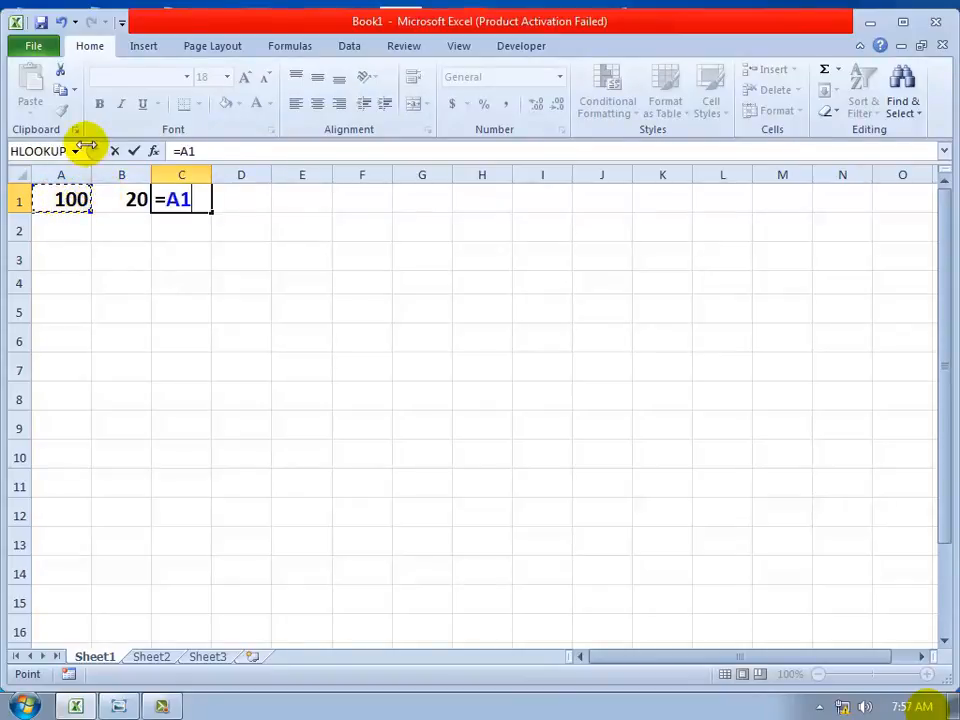
left_click_drag(93, 151, 199, 150)
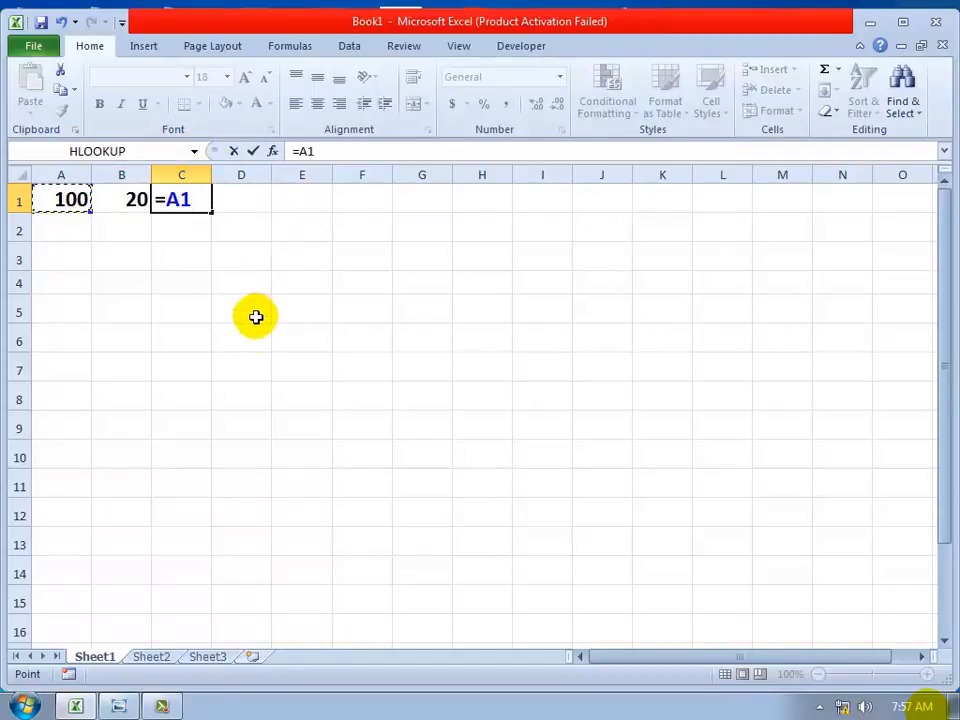
left_click(165, 656)
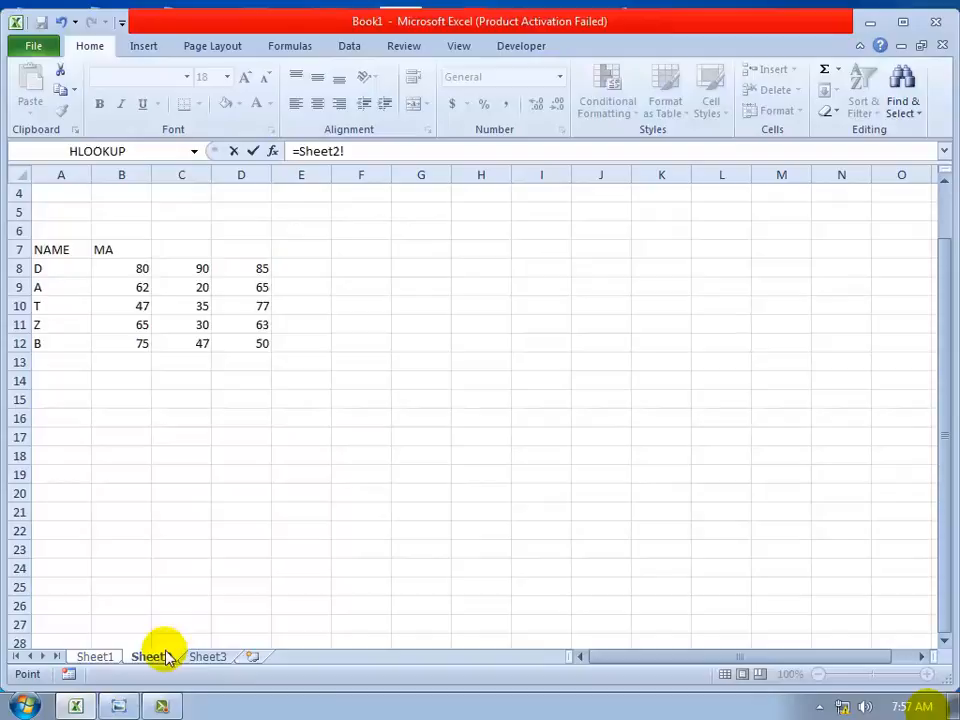
left_click(88, 654)
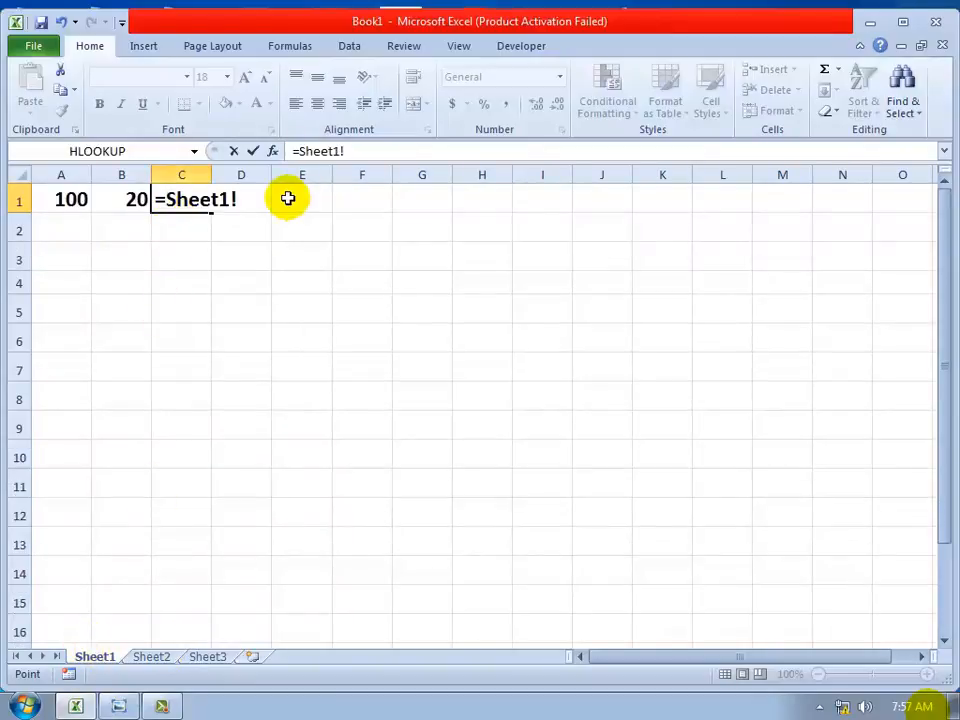
left_click(122, 197)
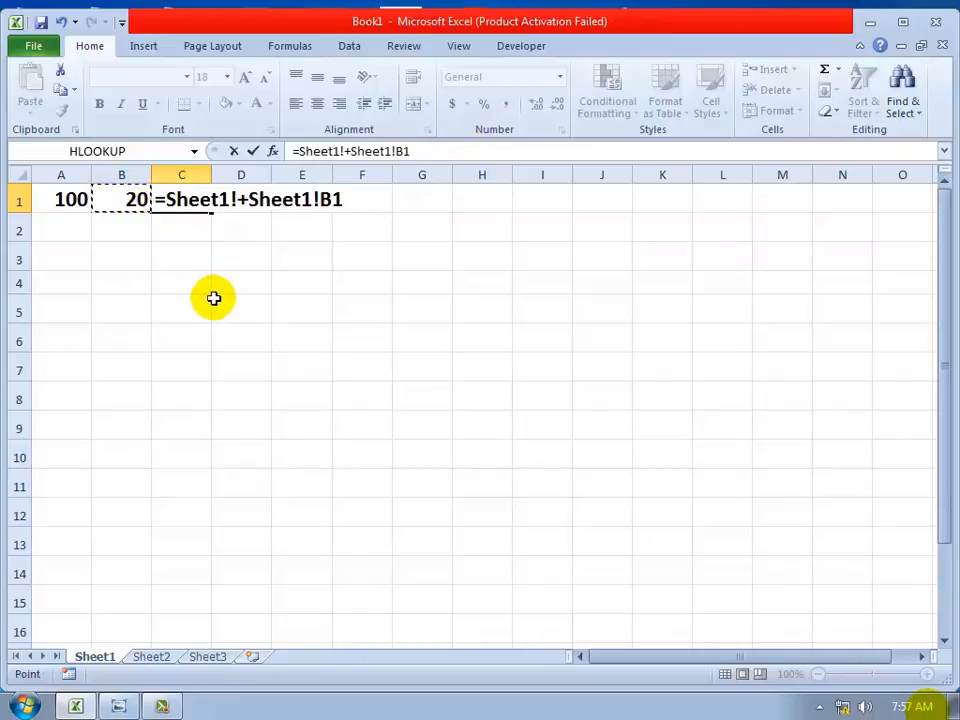
key("Escape")
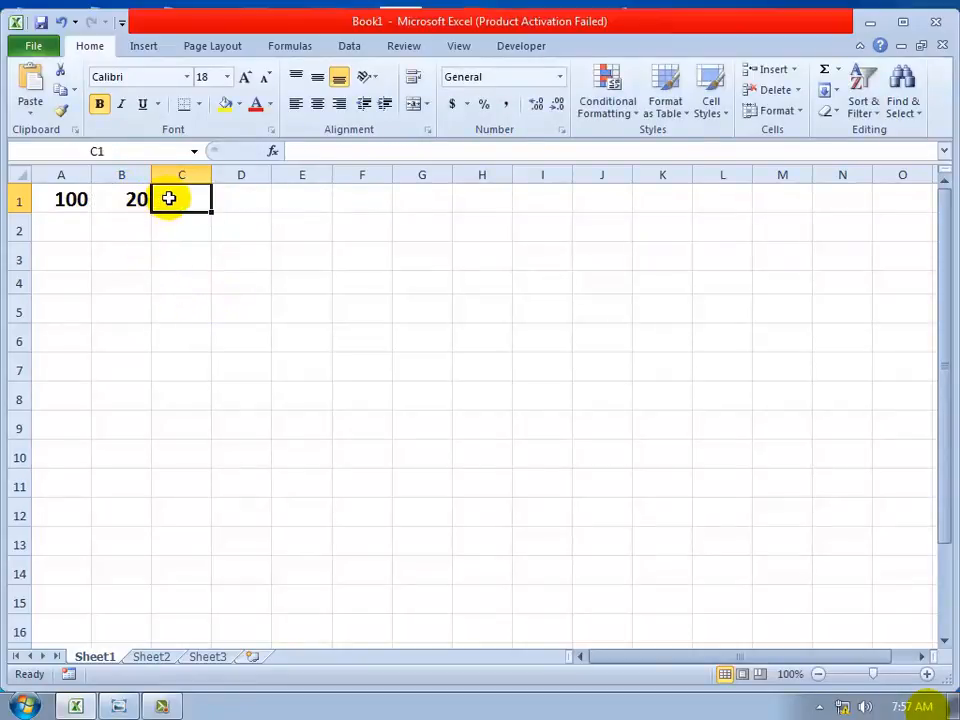
left_click(55, 197)
left_click(135, 197)
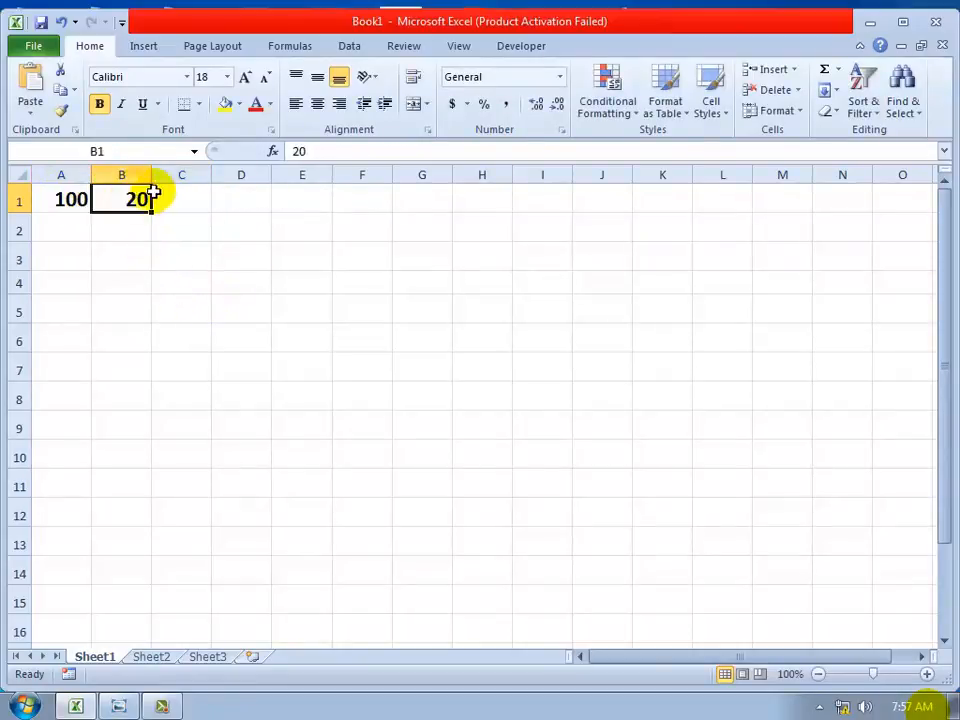
left_click(190, 200)
type("=")
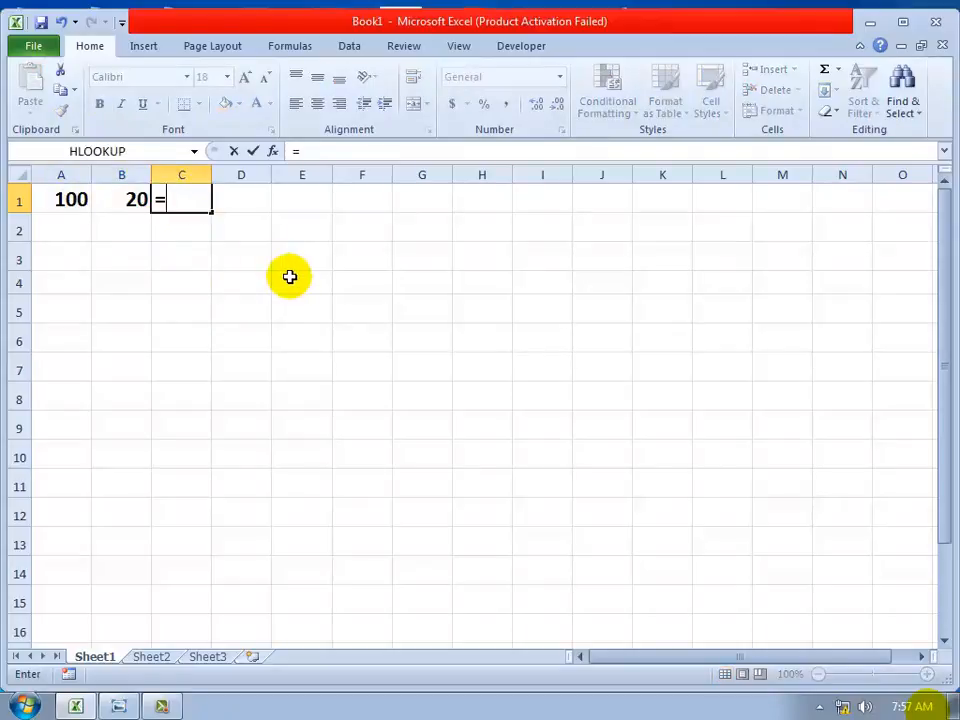
key("Escape")
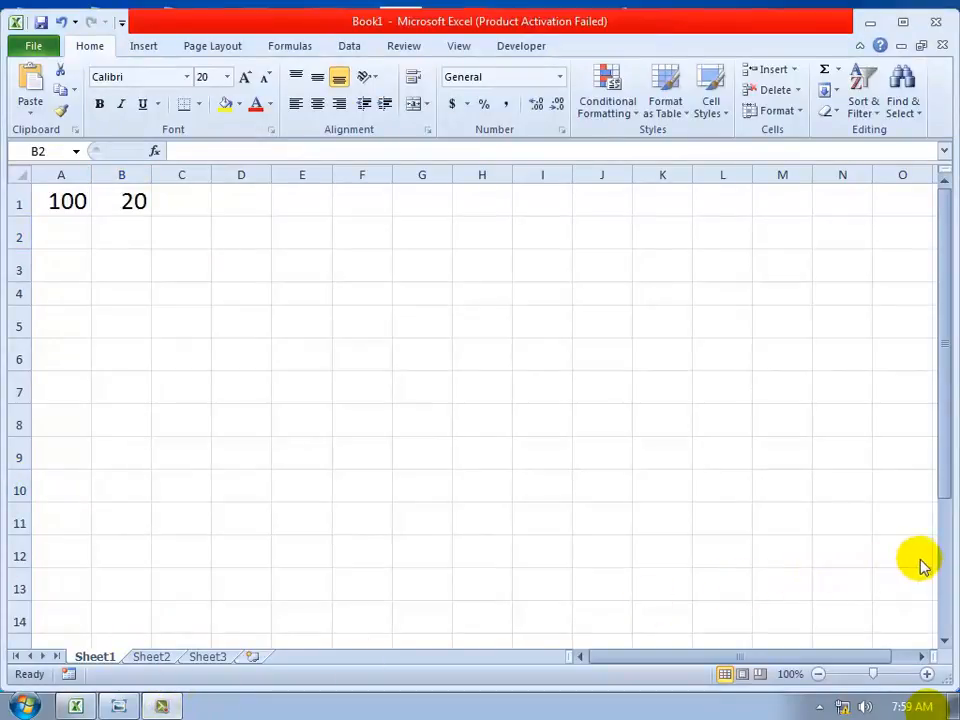
Make the font of all cells in Sheet1 bold
left_click(246, 330)
left_click(172, 199)
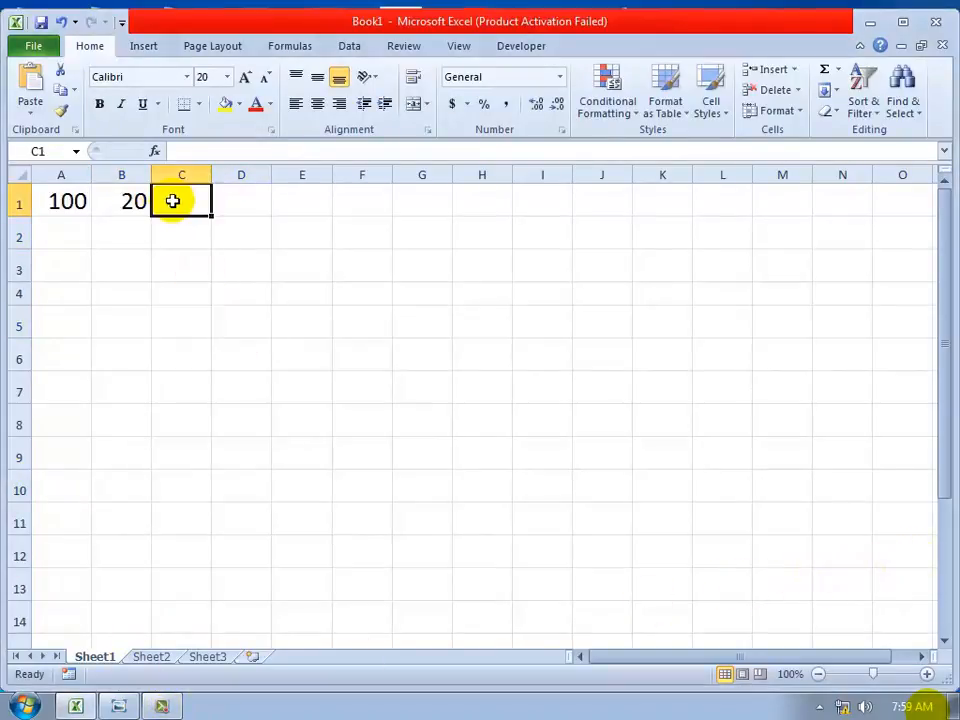
left_click(22, 182)
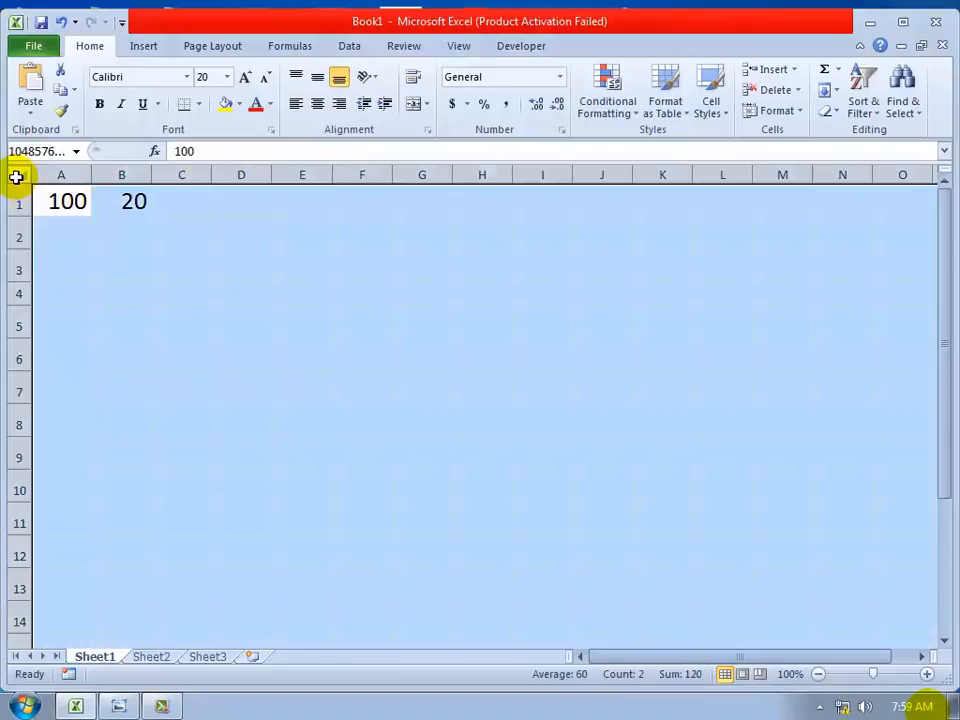
left_click(99, 104)
Enter the addition formula =A1+B1 in cell C1
left_click(180, 199)
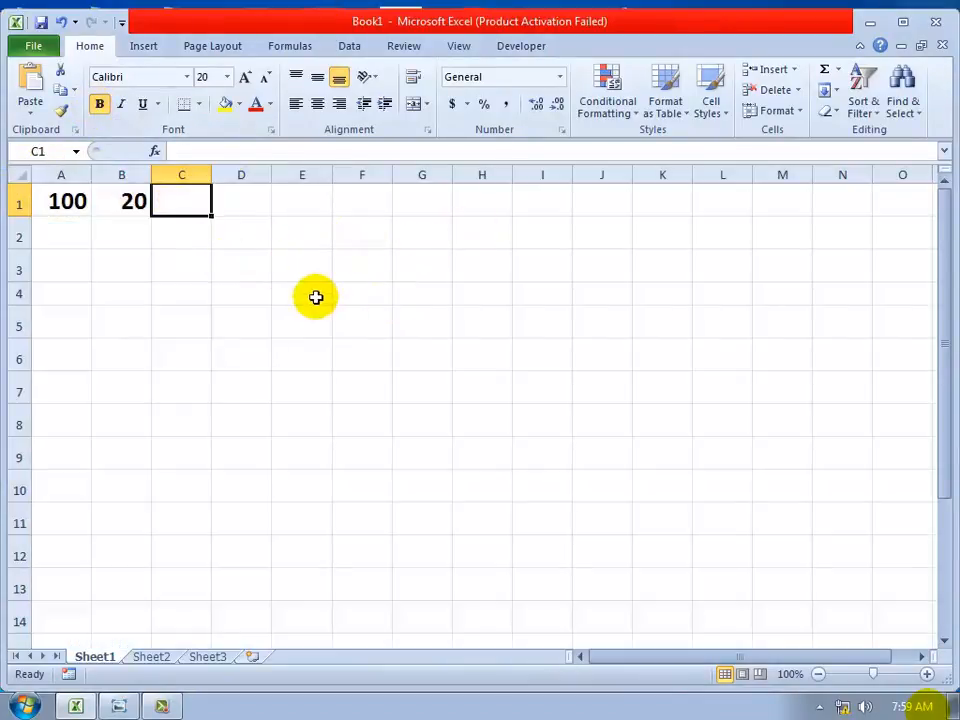
type("=")
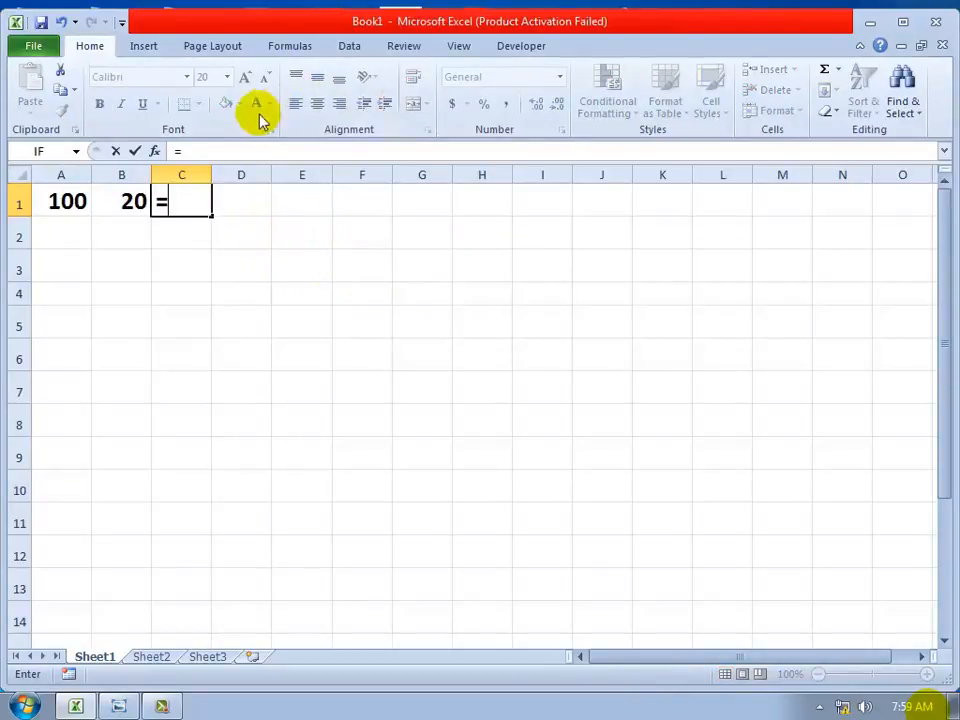
left_click(62, 201)
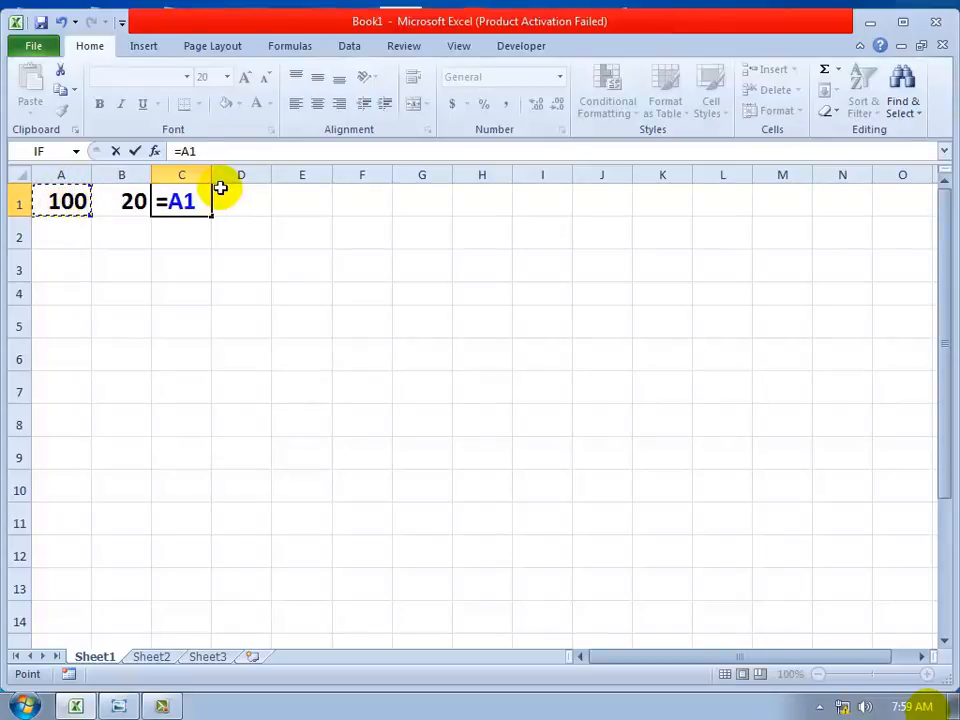
type("+")
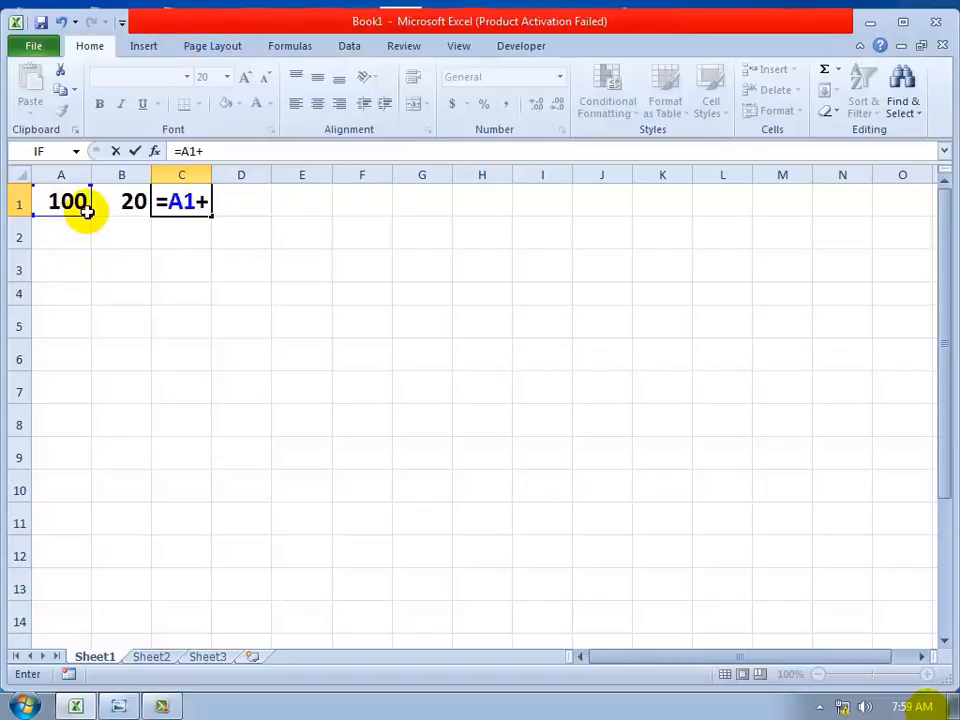
left_click(121, 200)
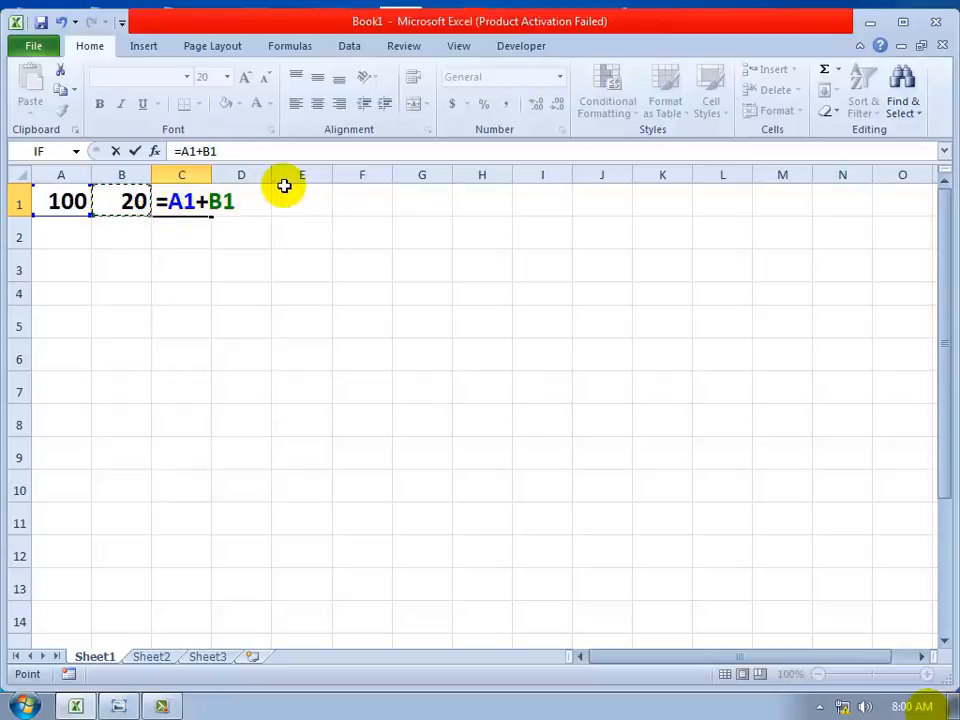
key("Return")
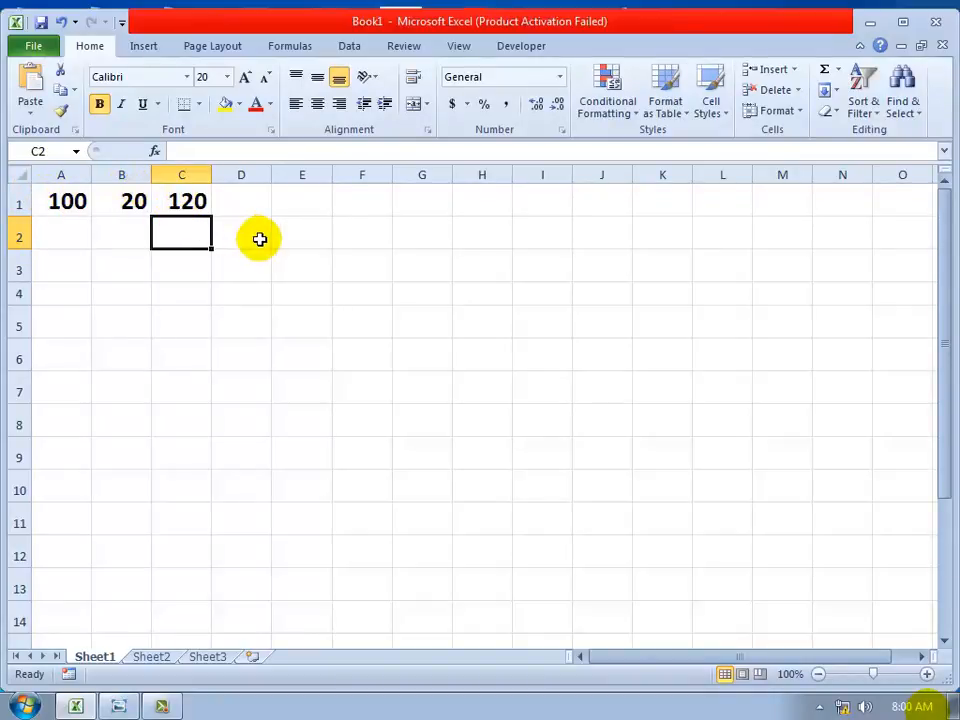
Enter the subtraction formula =A1-B1 in cell C2
type("=")
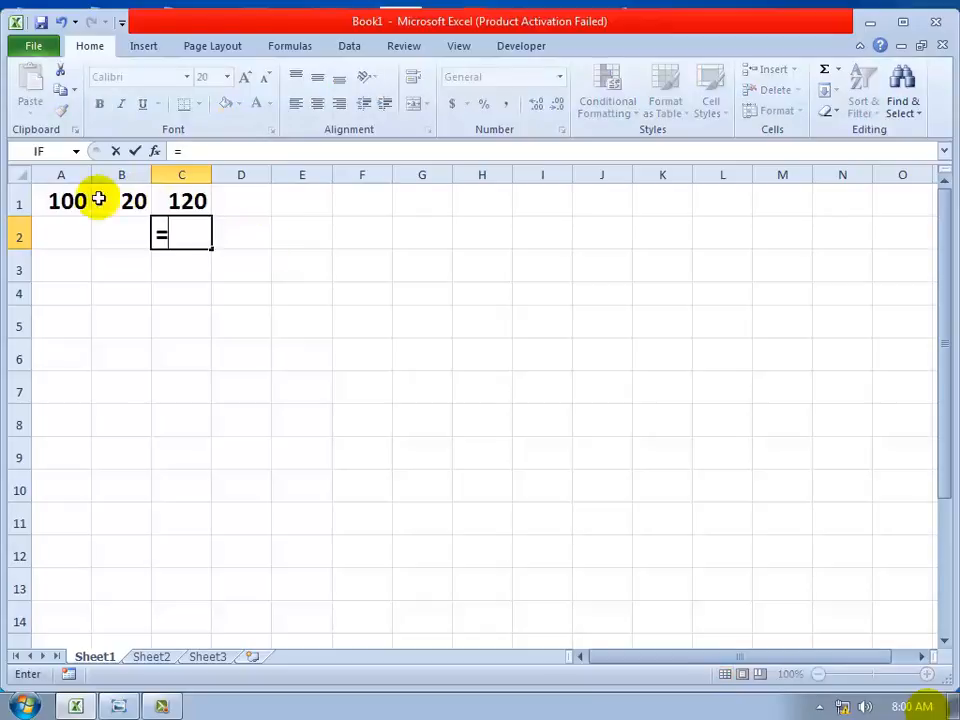
left_click(64, 199)
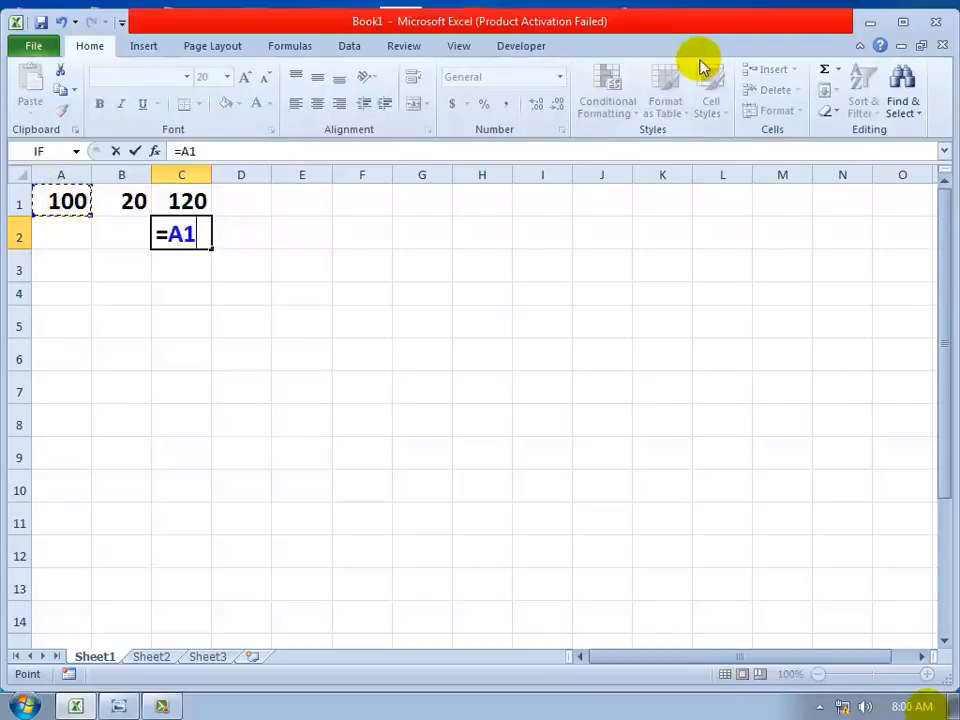
type("-")
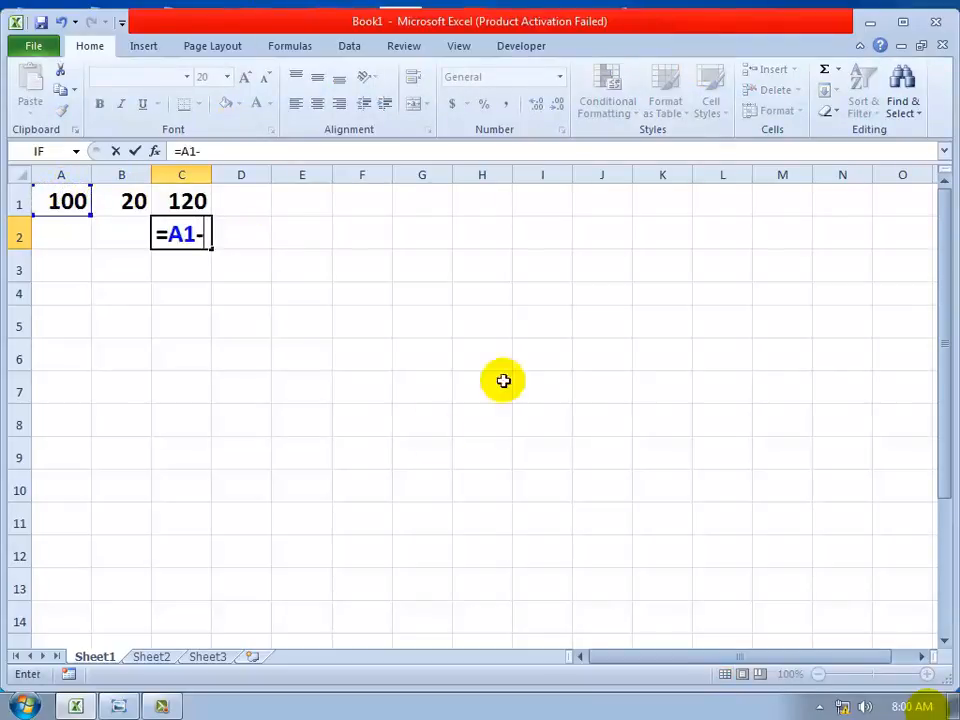
left_click(116, 203)
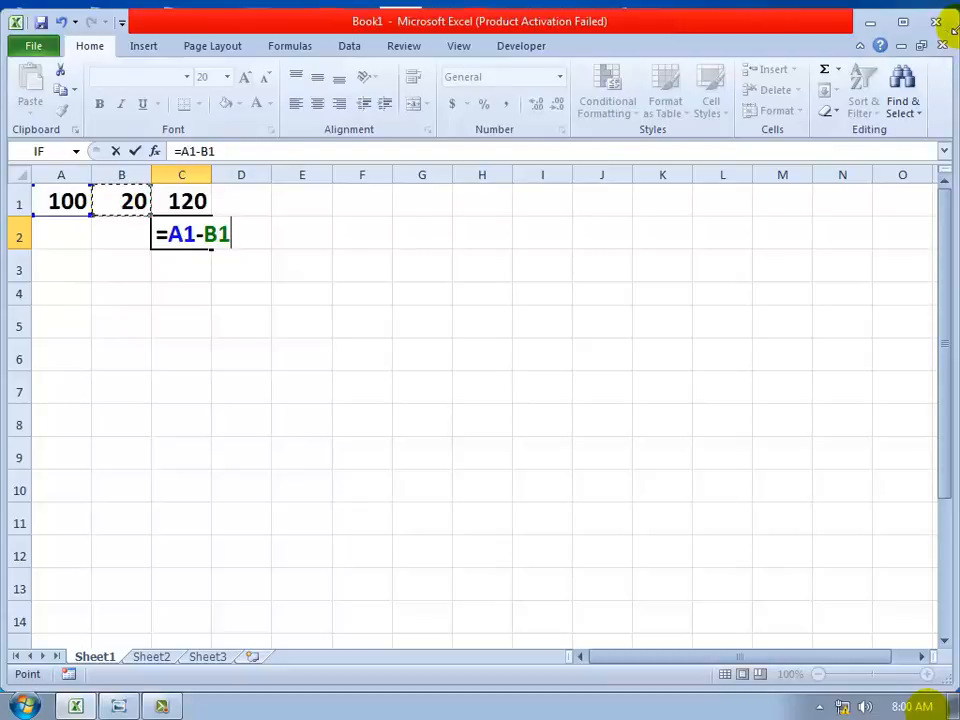
key("Return")
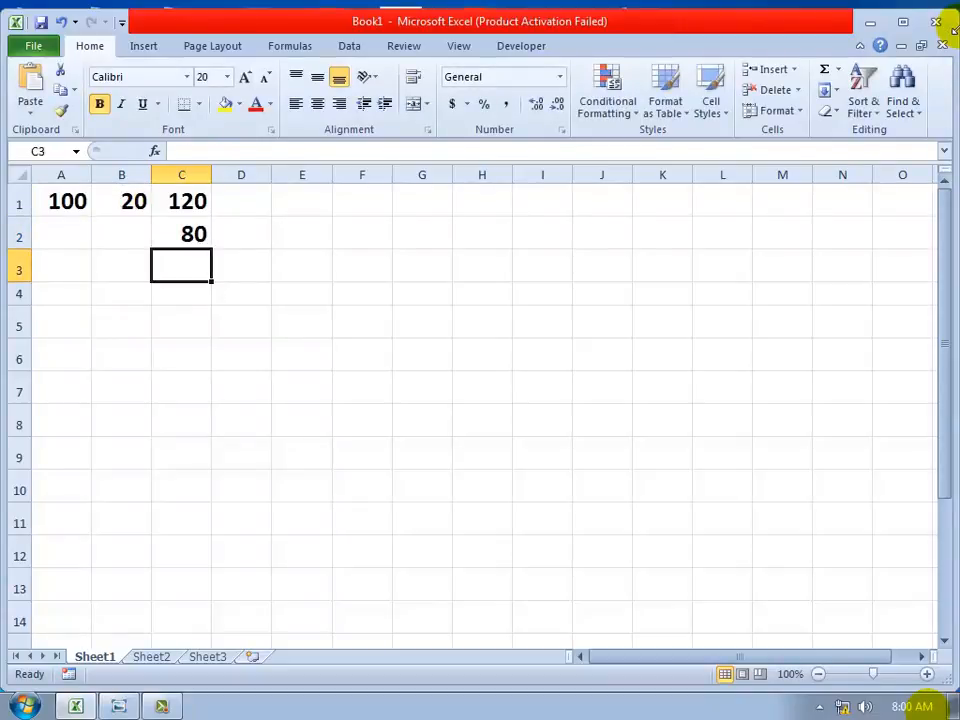
Enter the multiplication formula =A1*B1 in cell C3
type("=")
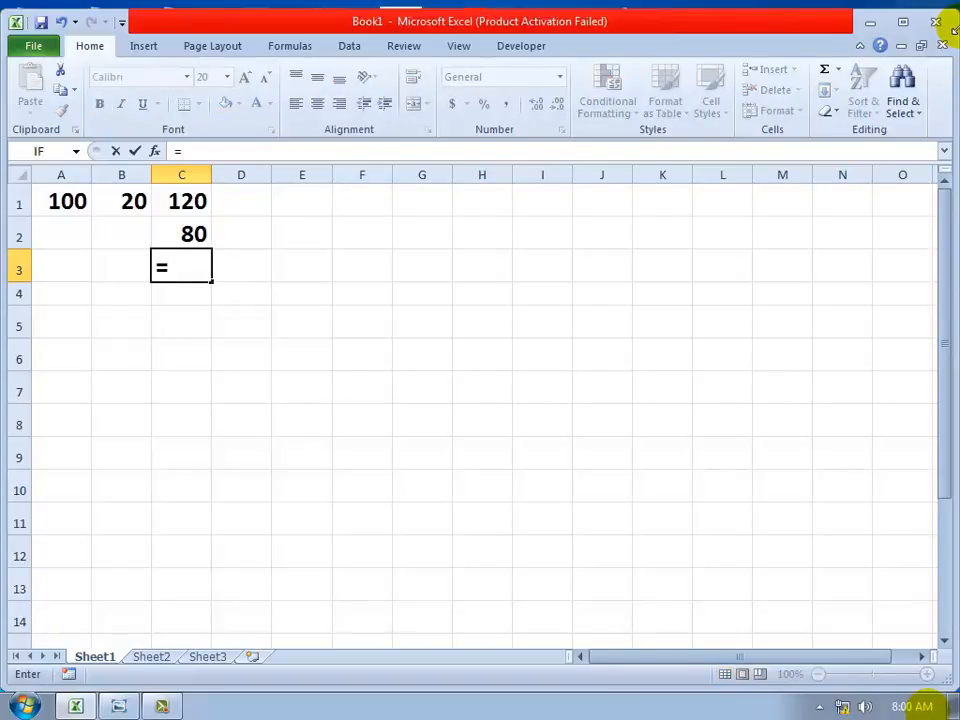
left_click(73, 198)
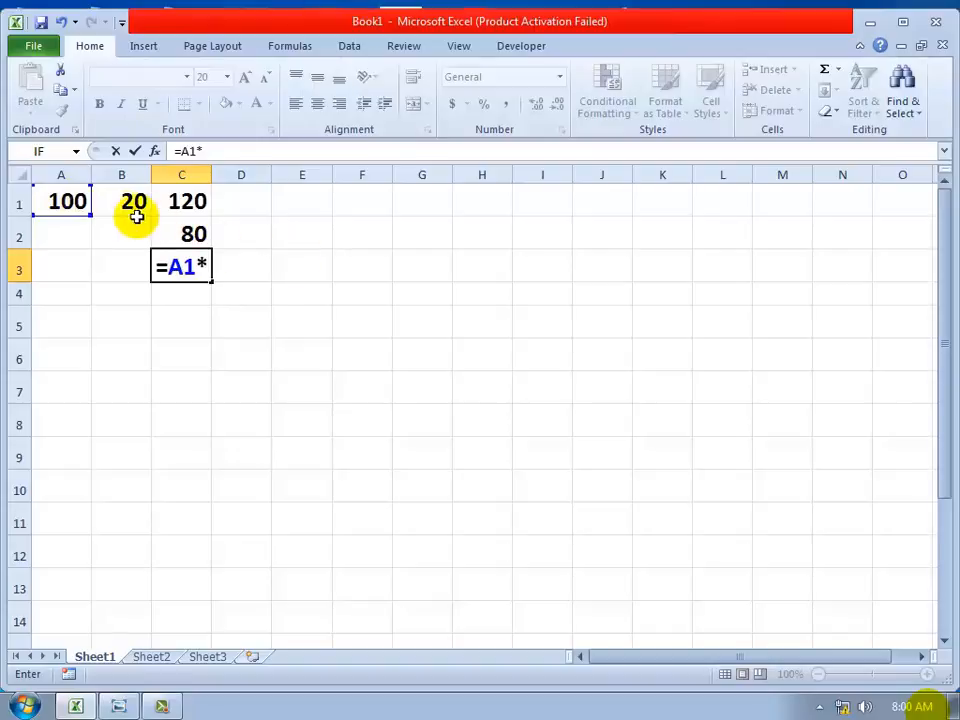
left_click(122, 192)
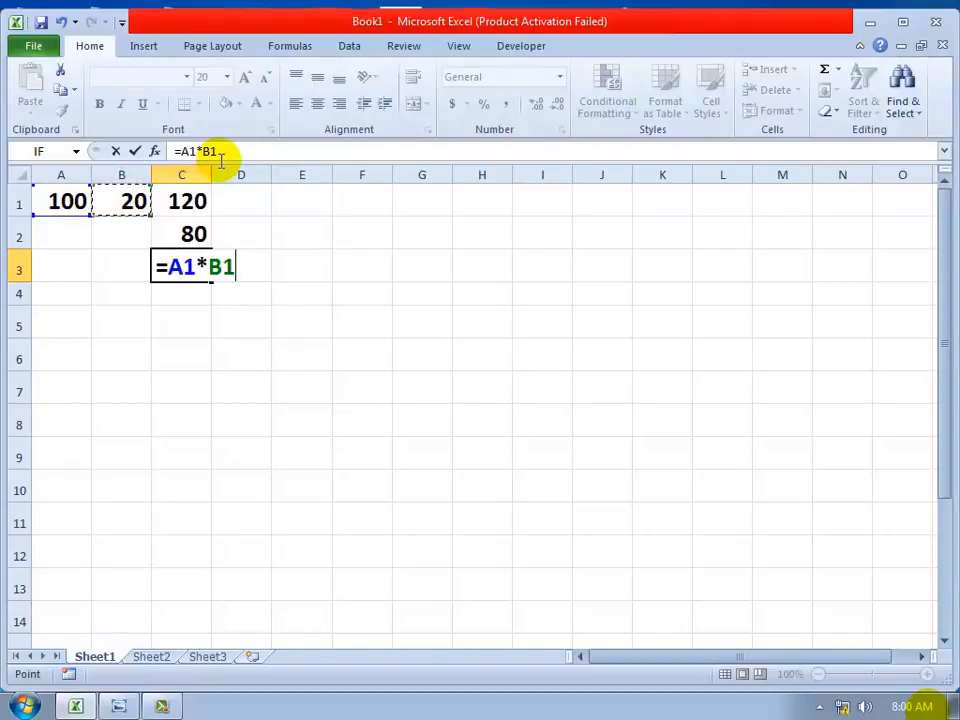
key("Return")
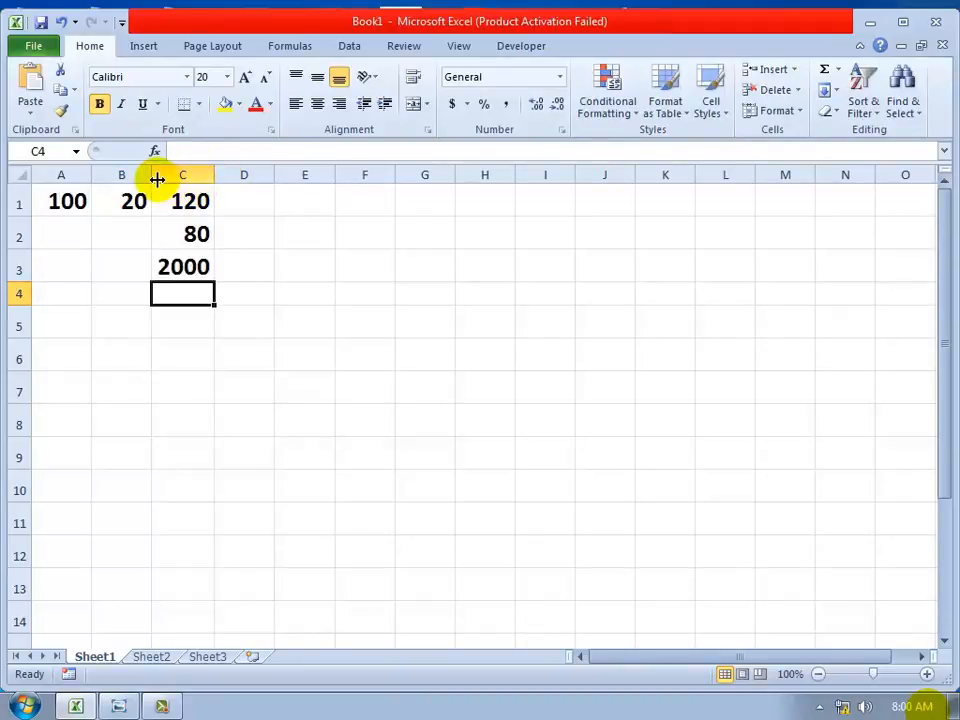
Enter the division formula =A1/B1 in cell C4 and slightly increase the height of row 4
type("=")
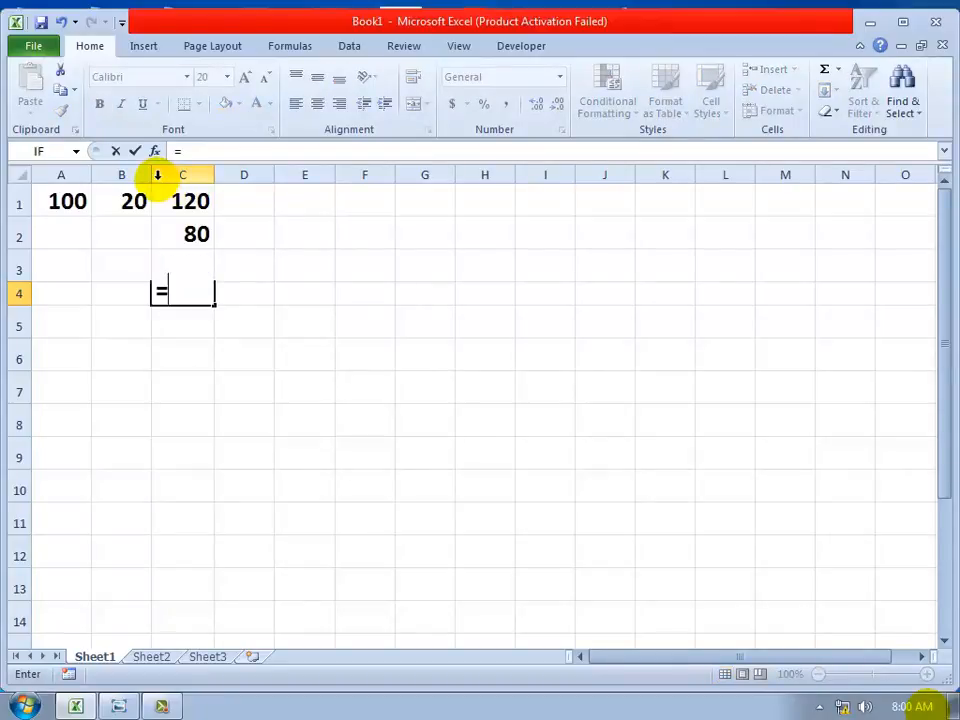
left_click(57, 203)
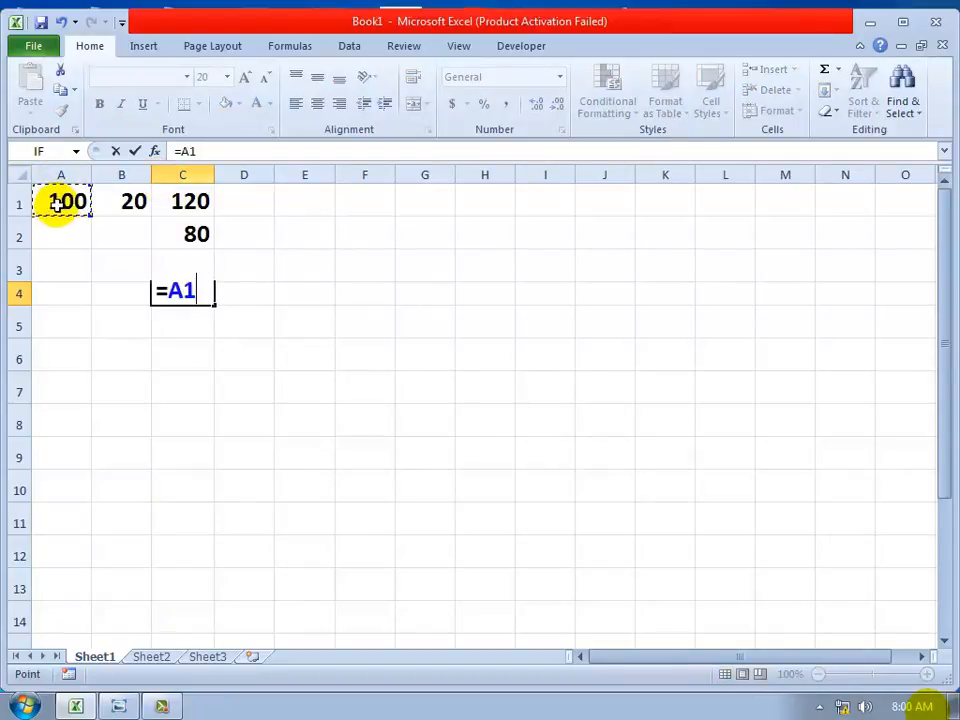
type("/")
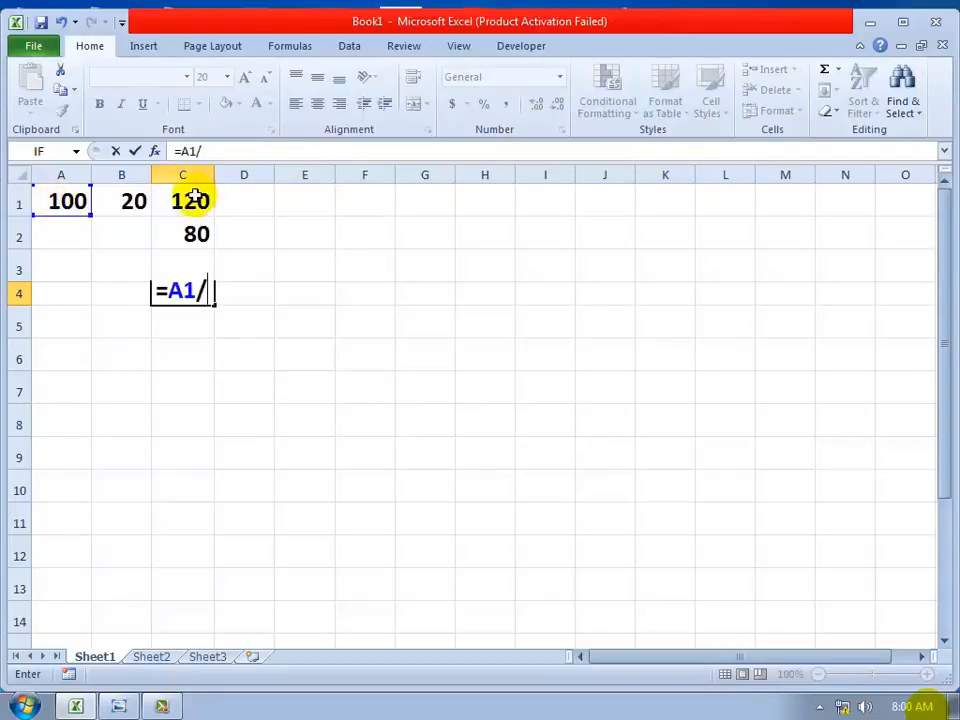
left_click(127, 200)
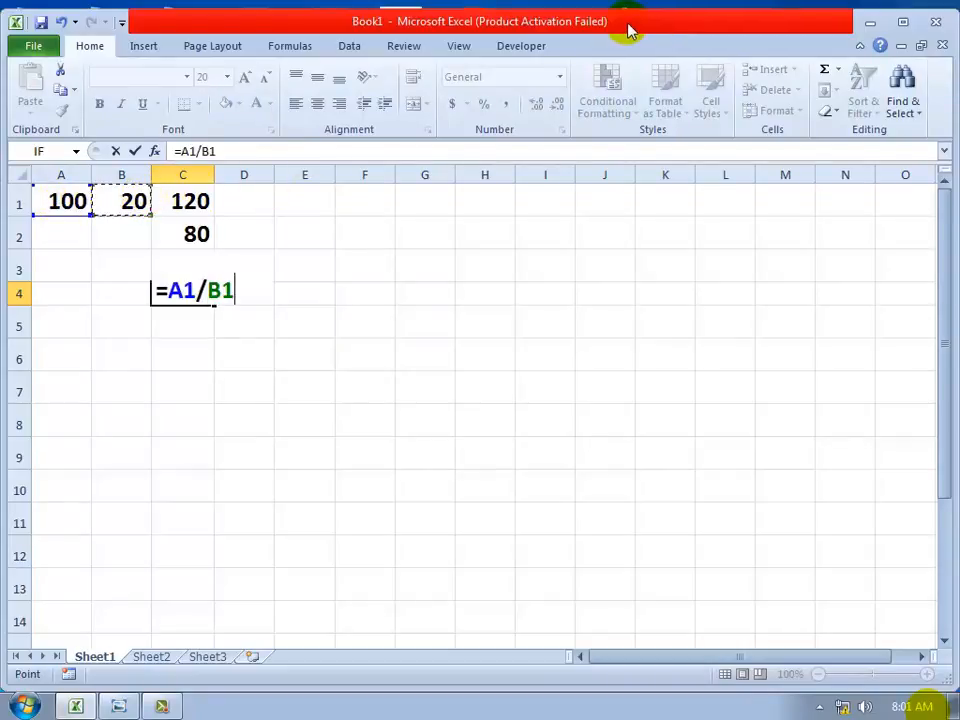
key("Return")
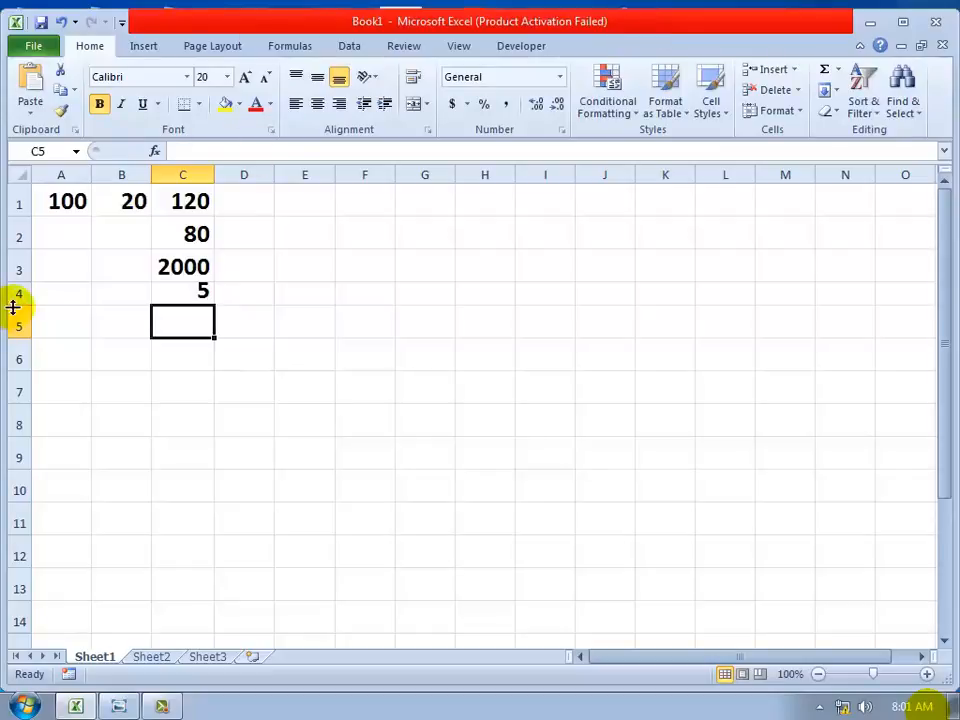
mouse_move(13, 307)
left_mouse_down()
mouse_move(13, 317)
mouse_move(17, 302)
left_mouse_up()
left_click(281, 329)
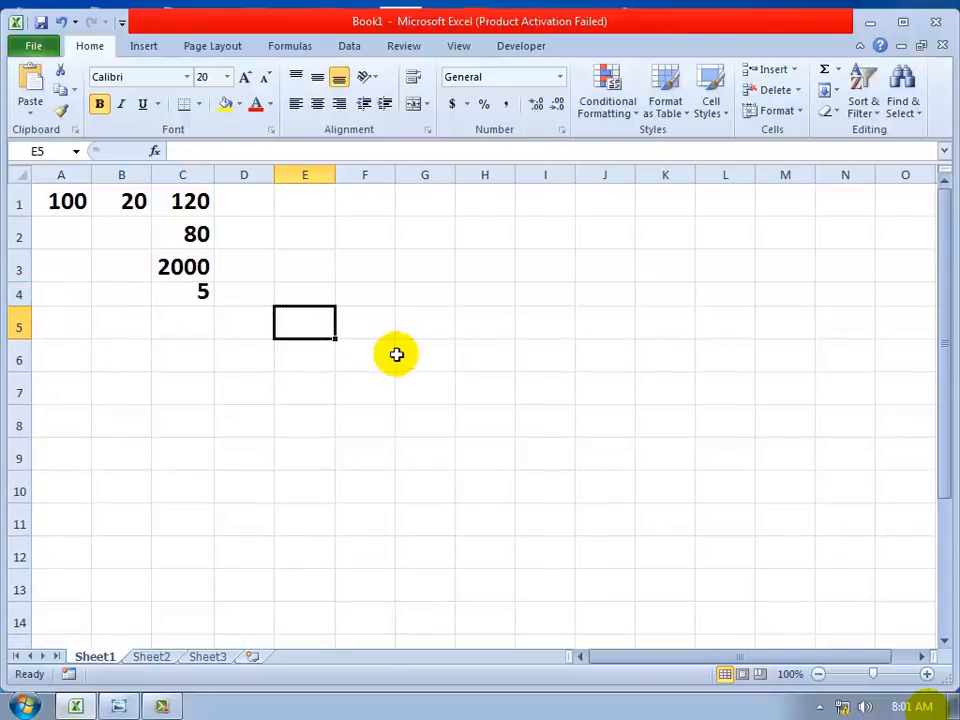
left_click(224, 359)
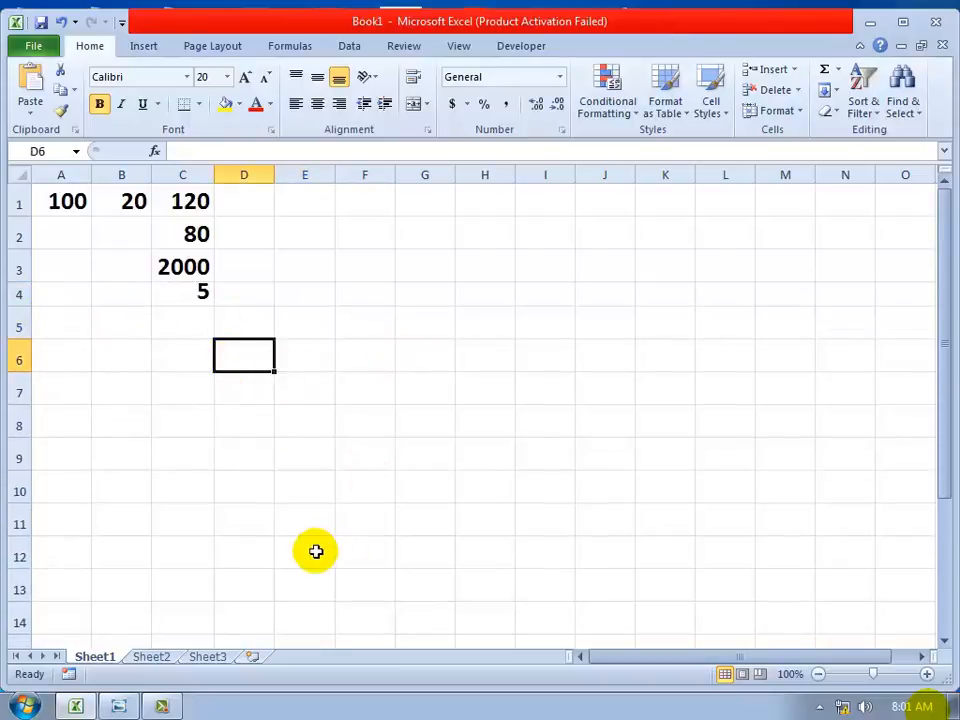
Enter the title MARKSHEET in cell A6 and the headings NAME, MARATHI and ENG in cells A7 to C7
left_click(60, 357)
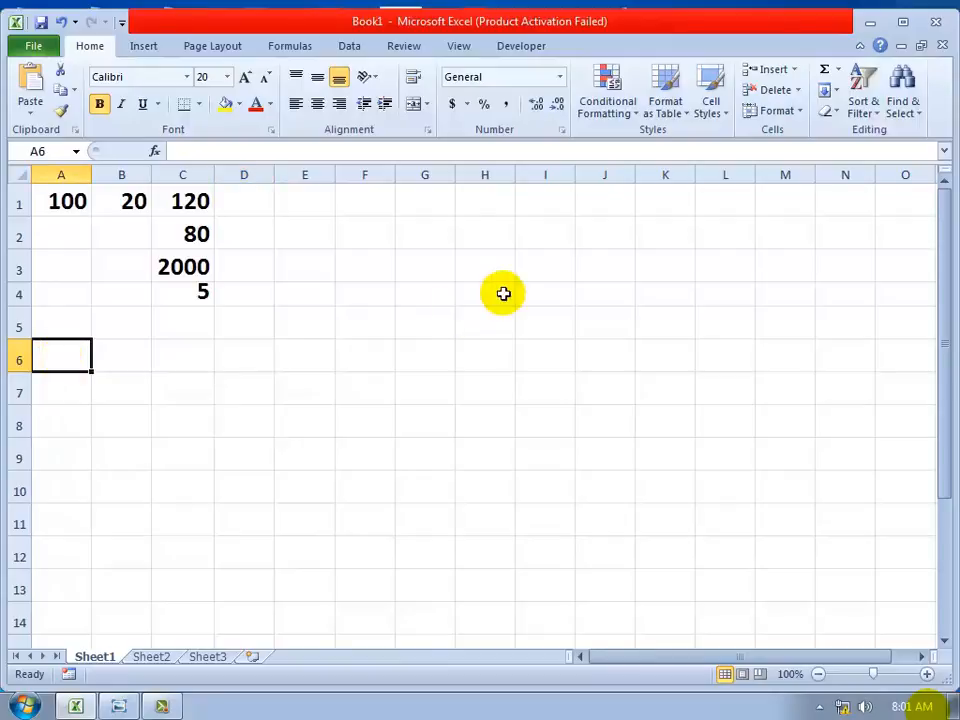
type("MARKSHEET")
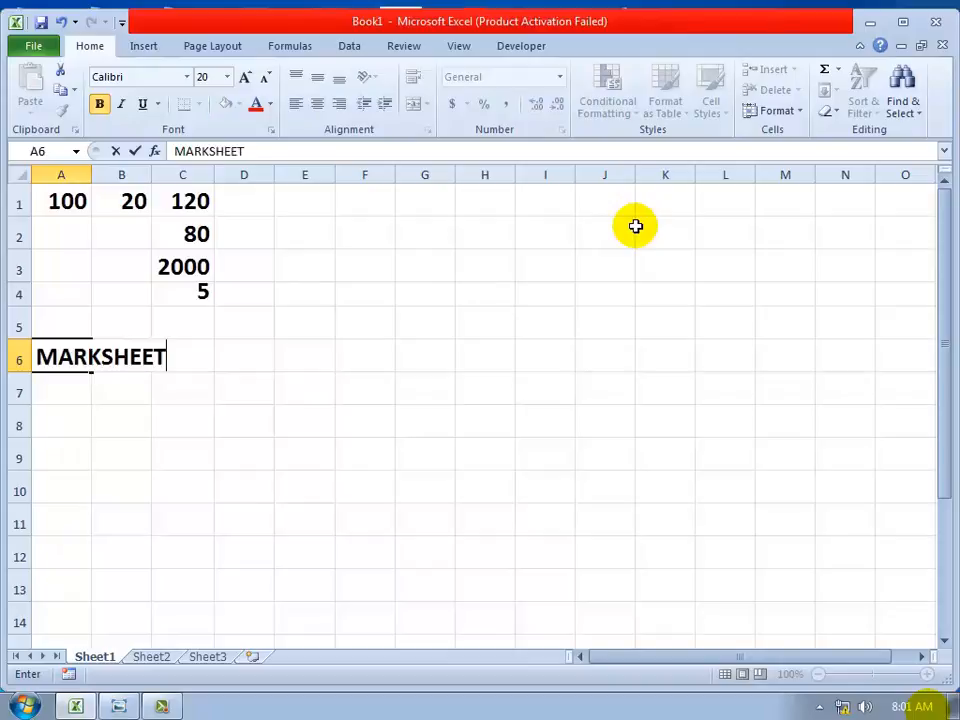
key("Return")
type("NAME")
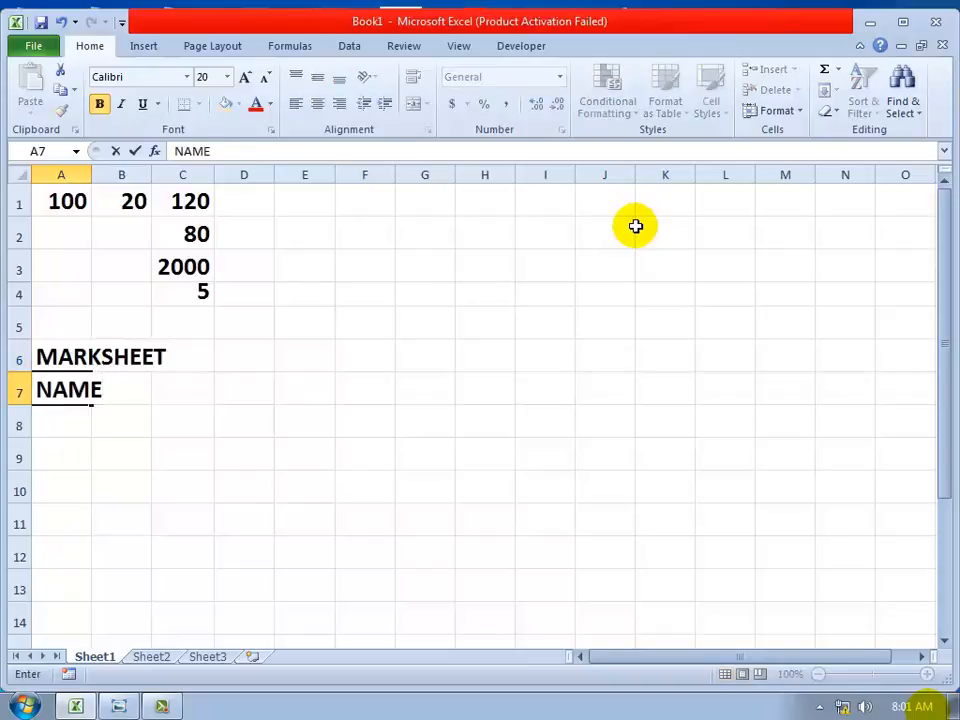
key("Tab")
type("M")
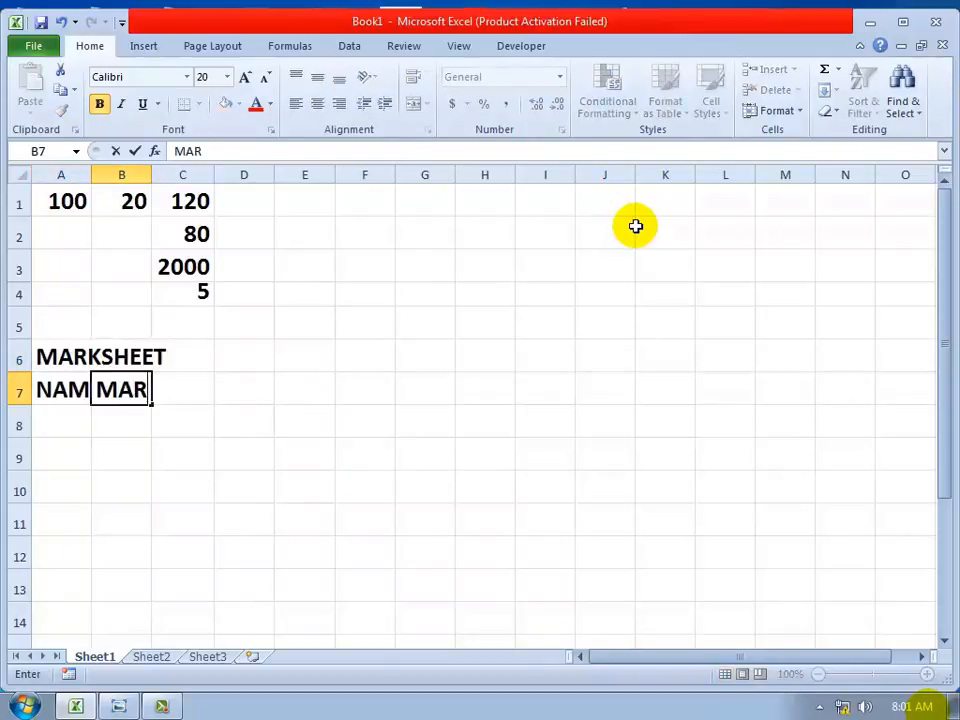
key("Tab")
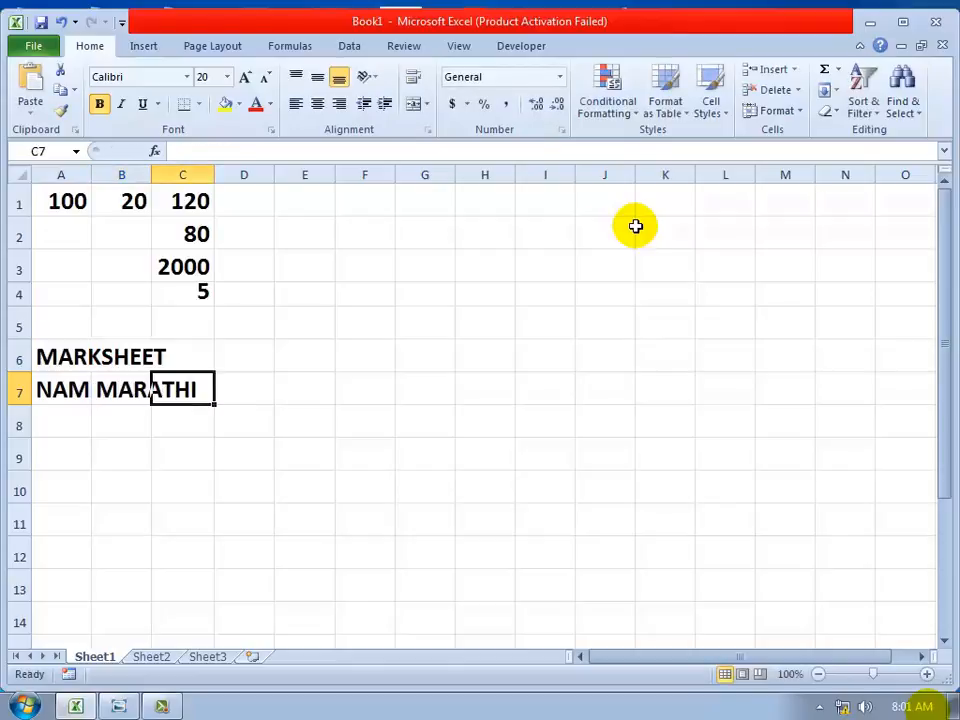
type("ENG")
key("Tab")
Continue the row 7 headings with MATH, TOTAL, MAXIMUM, MINIMUM and AVERAGE in cells D7 to H7
type("MA")
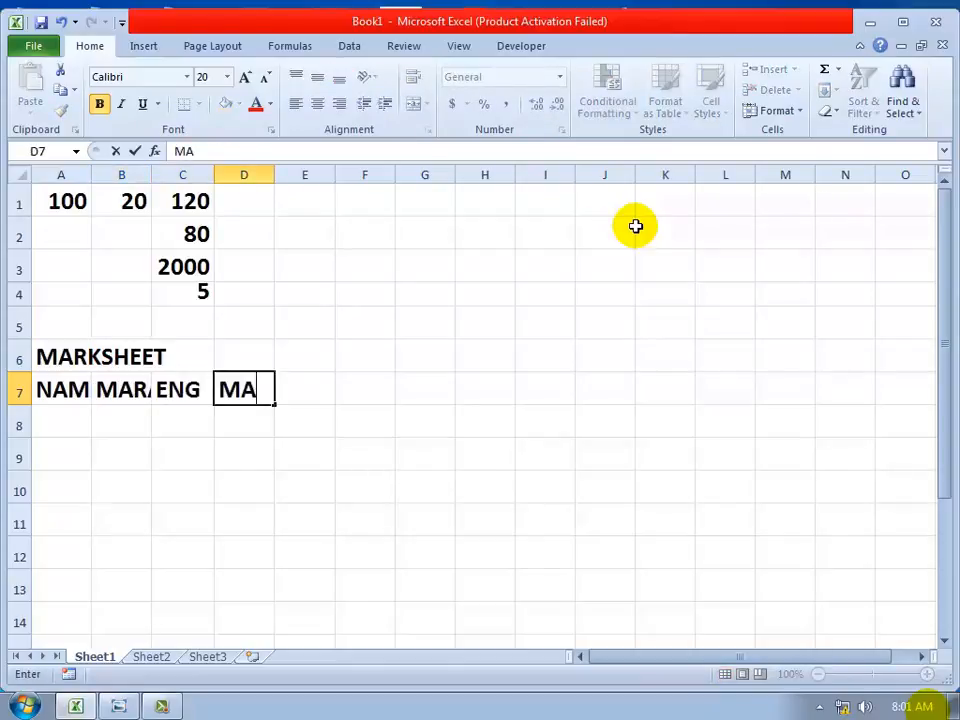
key("Tab")
type("T")
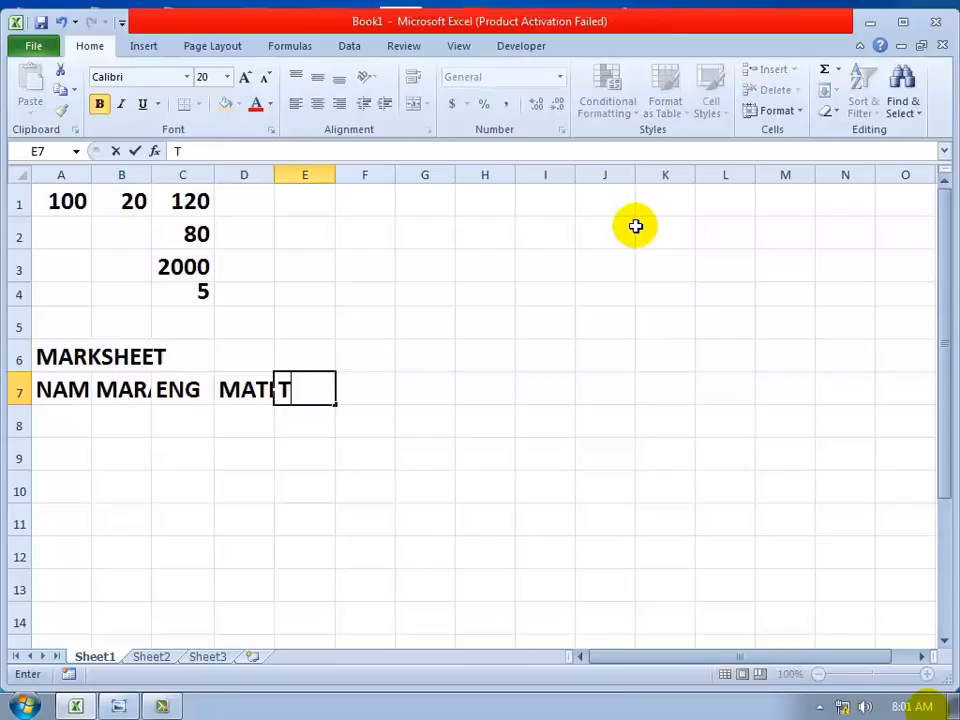
type("OTAL")
key("Tab")
type("MA")
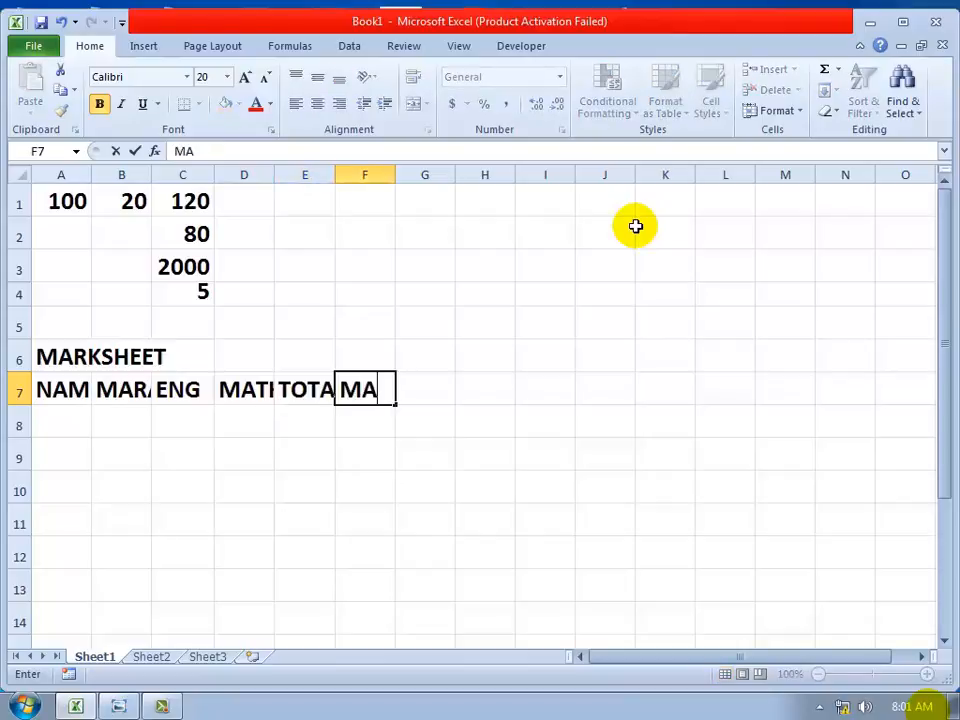
type("XIMUM")
key("Tab")
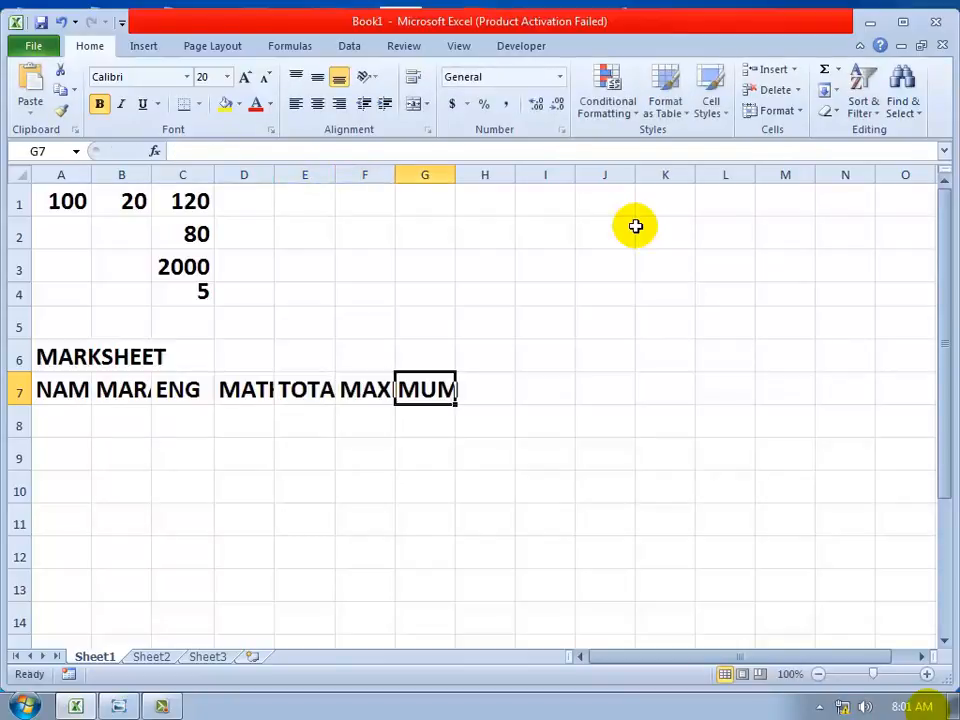
type("MINI")
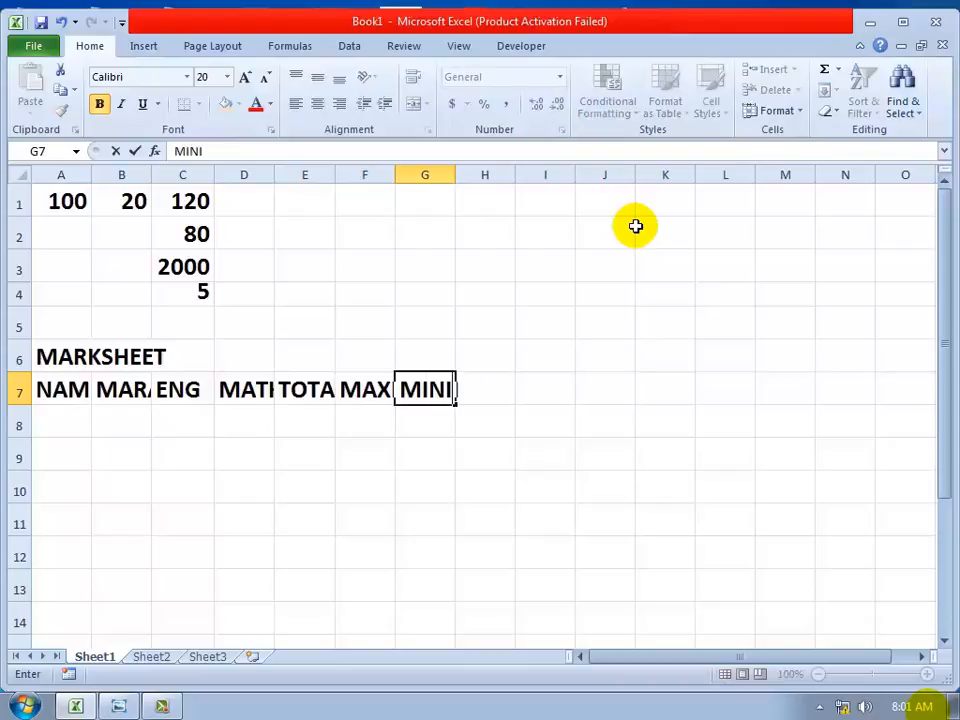
type("MUM")
key("Tab")
type("A")
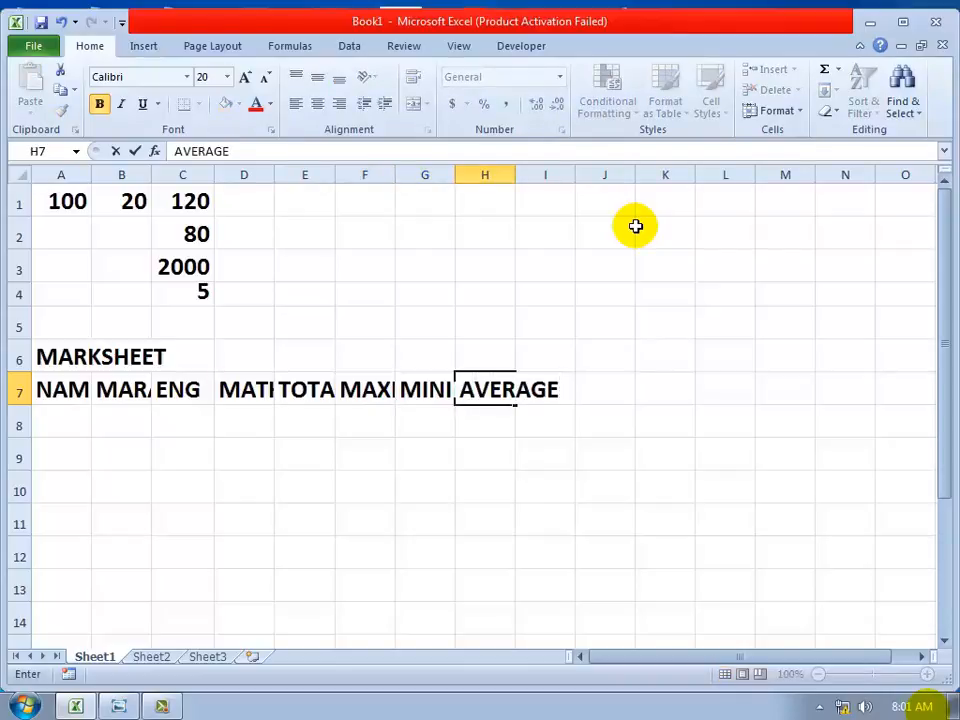
key("Tab")
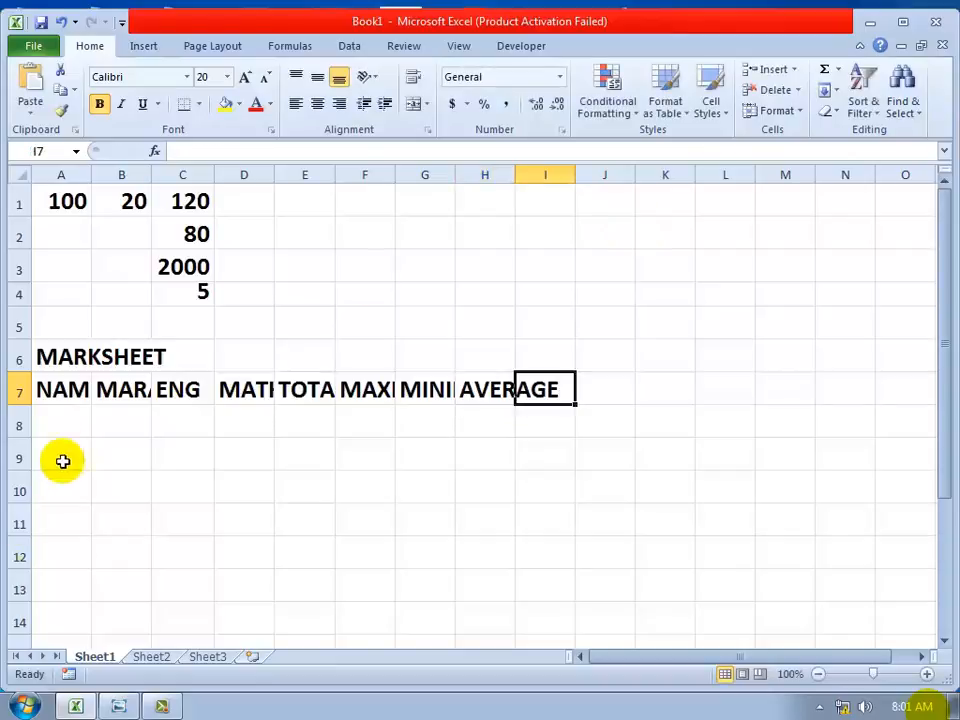
Widen columns A, B and D to H so that each marksheet heading in row 7 fits in its own cell
left_click_drag(90, 178, 110, 179)
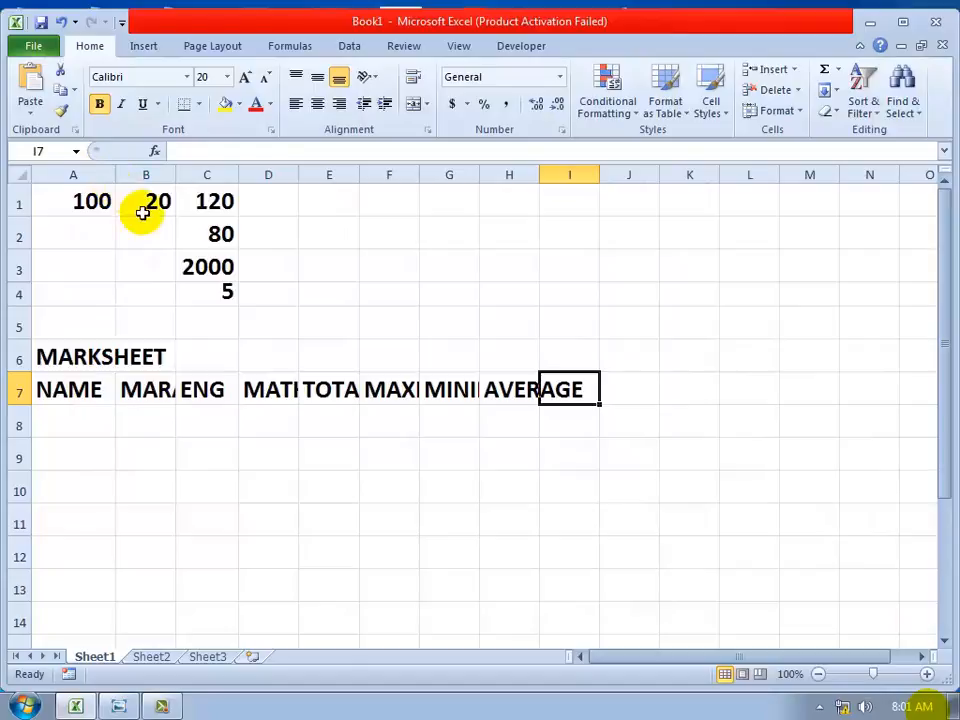
left_click_drag(178, 174, 229, 178)
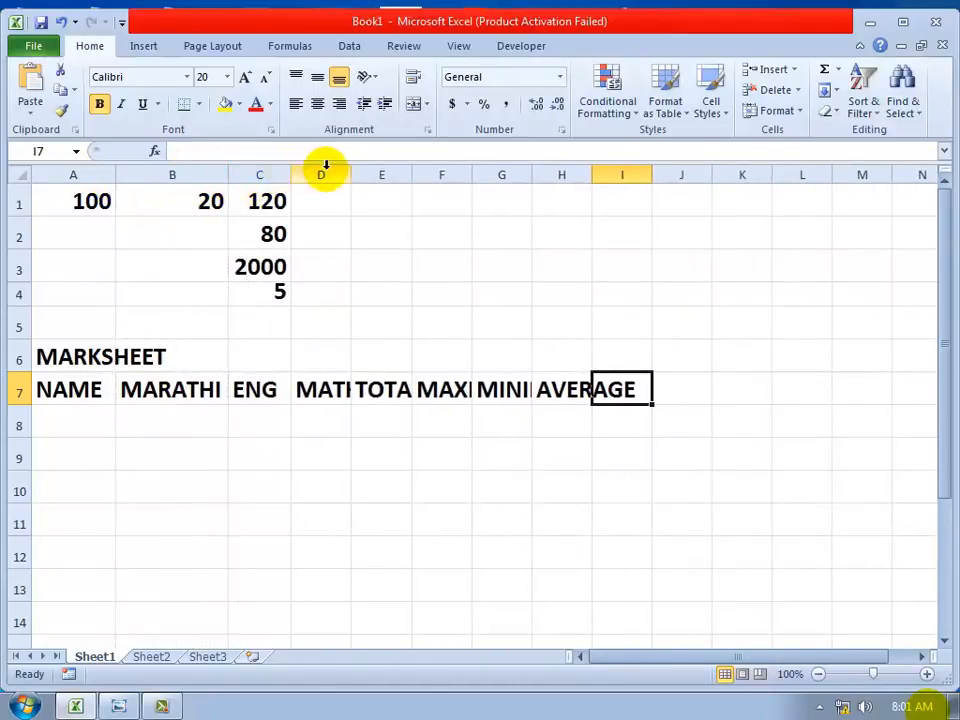
left_click_drag(350, 172, 388, 190)
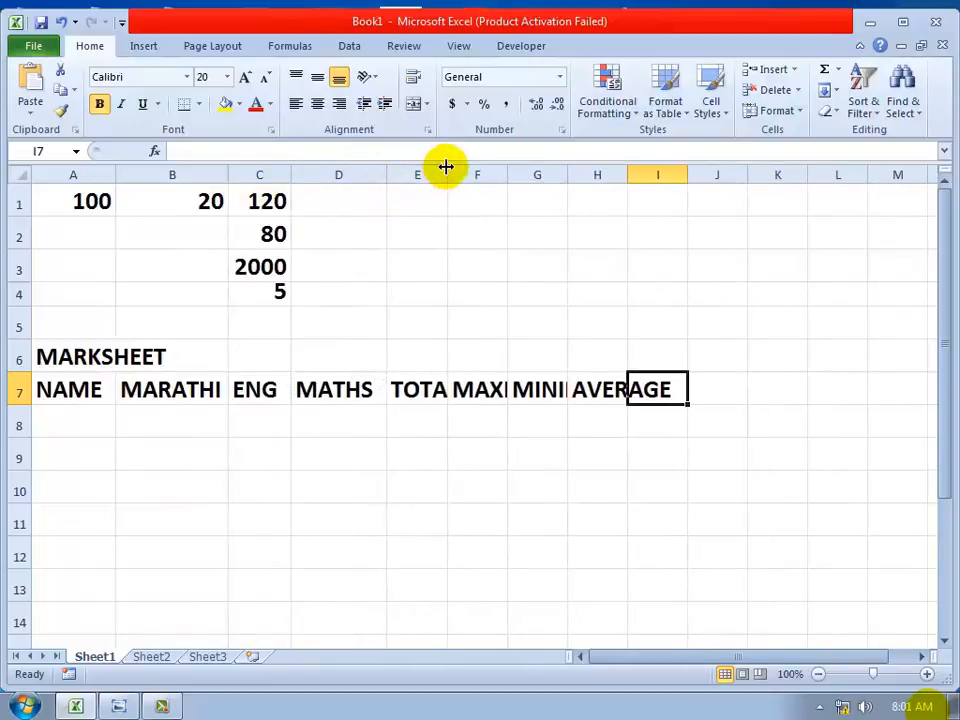
left_click_drag(446, 174, 466, 180)
left_click_drag(530, 166, 594, 177)
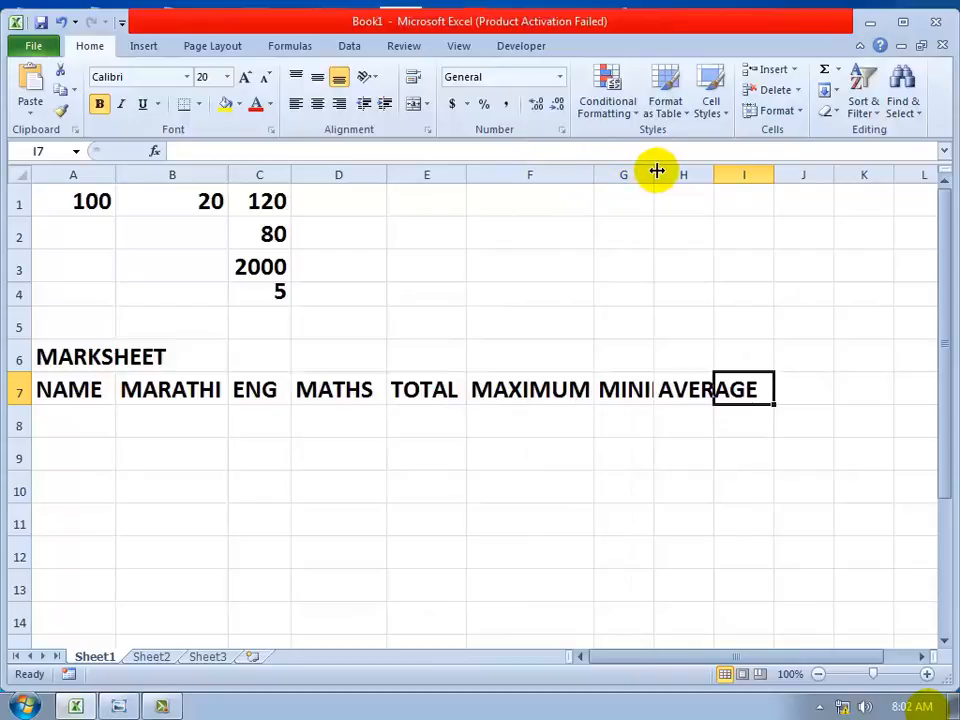
left_click_drag(656, 169, 714, 180)
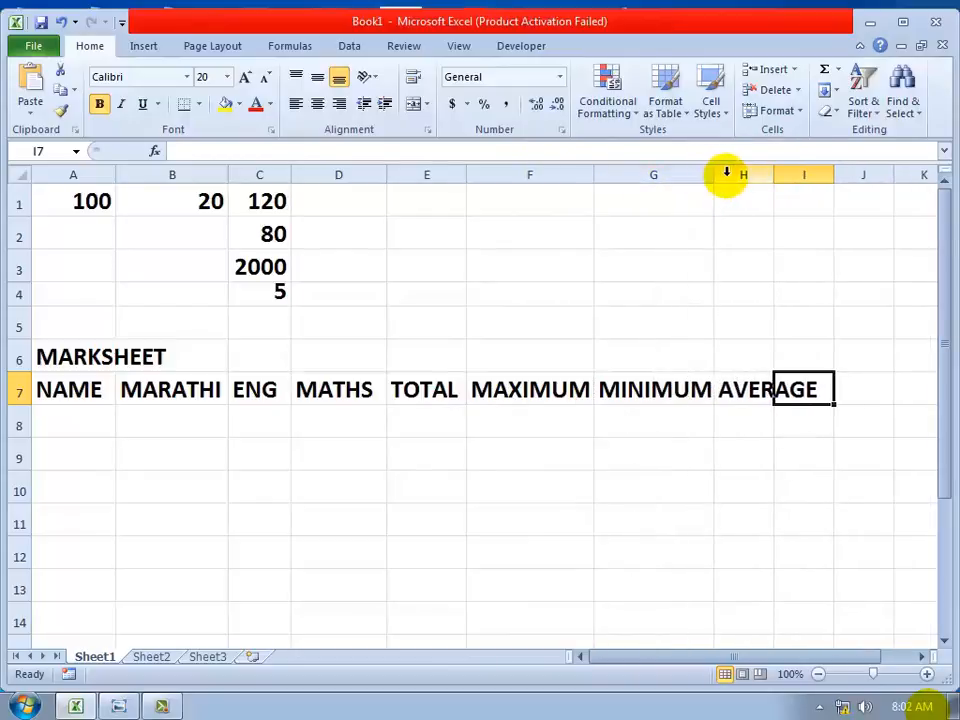
left_click_drag(774, 174, 826, 180)
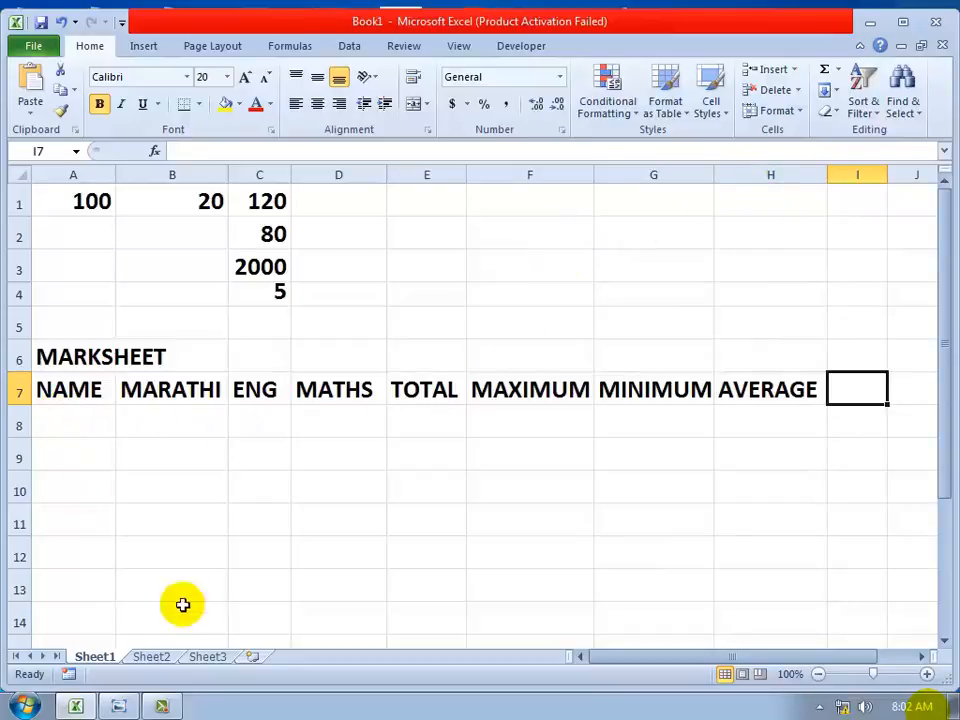
Copy the names and marks in A8:D12 of Sheet2 and paste them at cell A8 of Sheet1
left_click(150, 657)
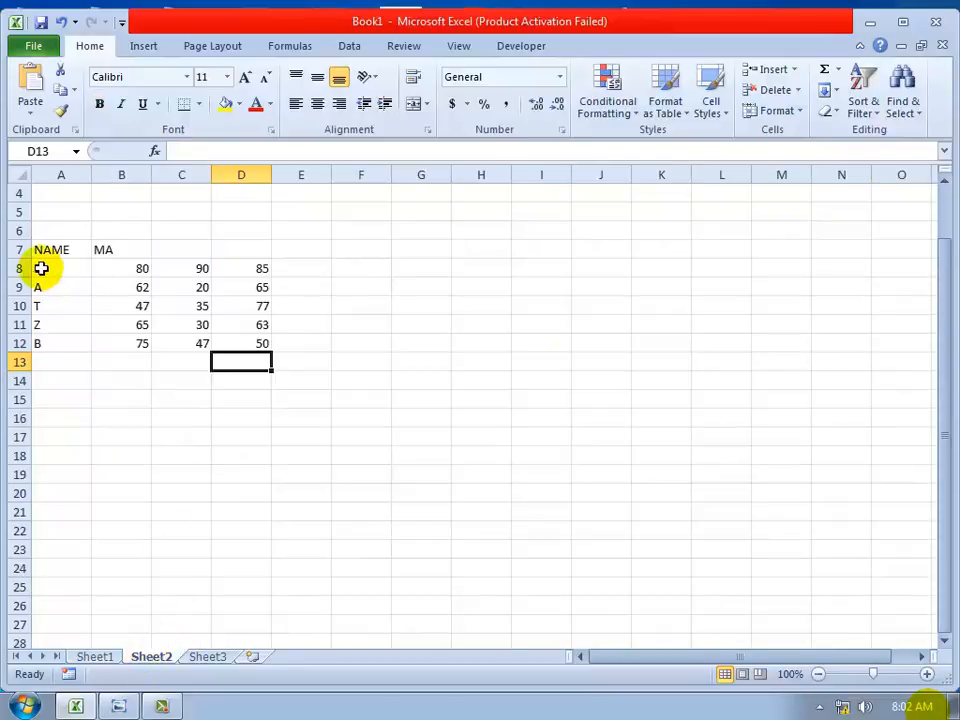
left_click_drag(41, 268, 263, 343)
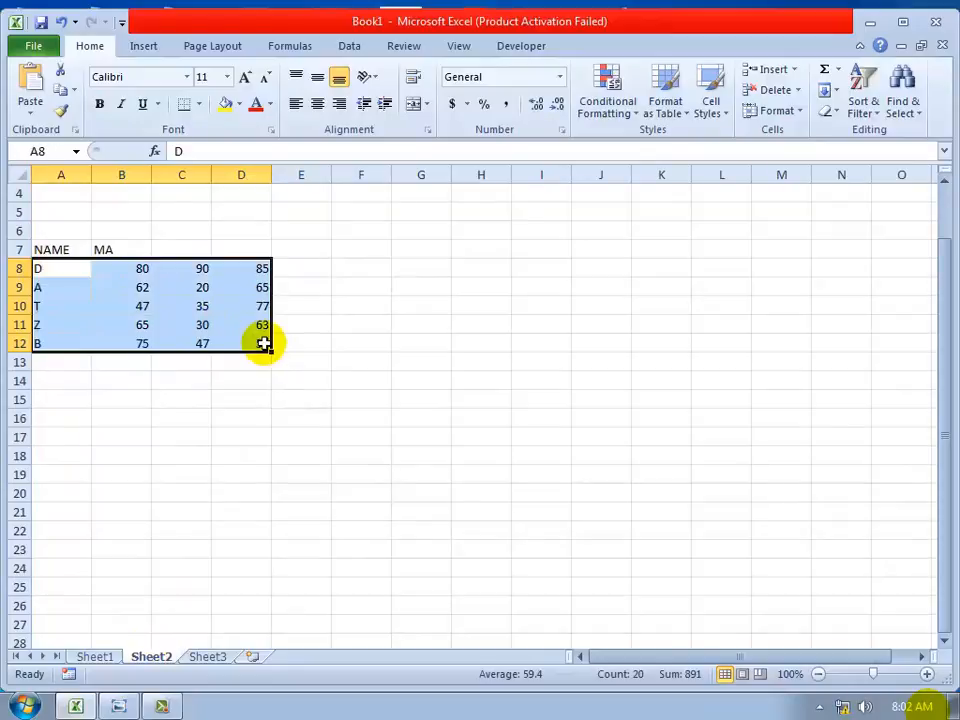
key("ctrl+c")
left_click(96, 657)
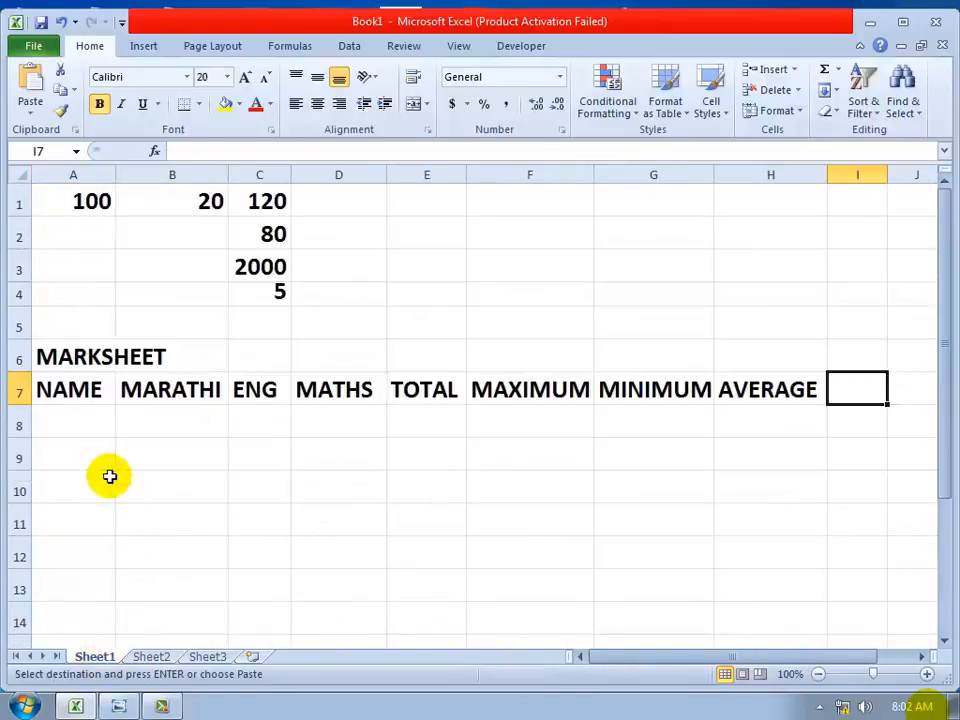
left_click(83, 419)
key("ctrl+v")
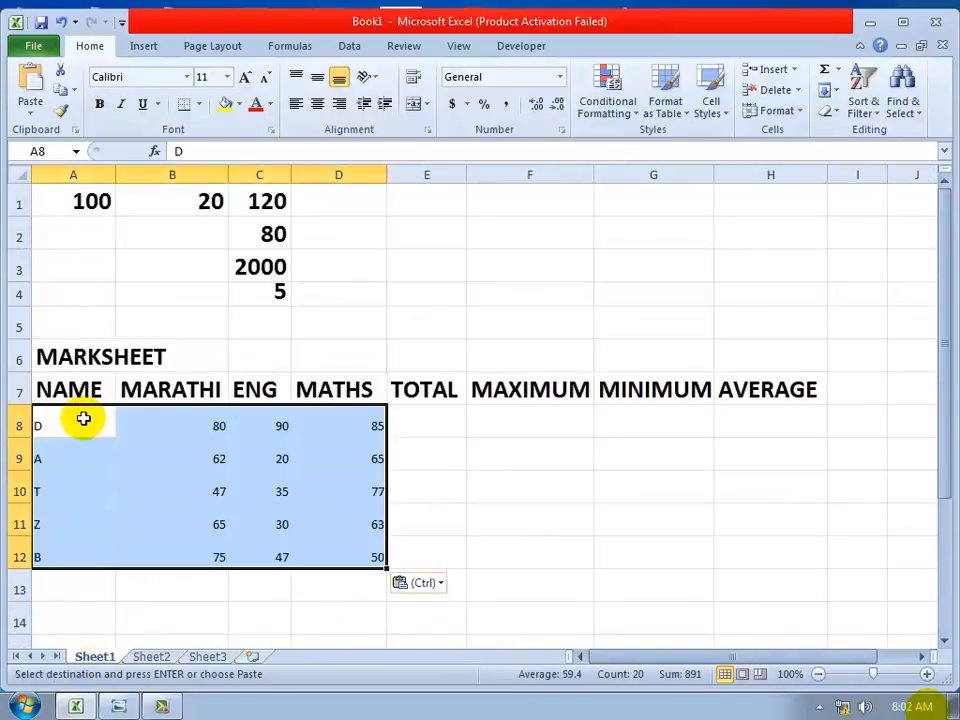
Copy the NAME heading's 20-point bold formatting onto the pasted names and marks in A8:D12
left_click(454, 482)
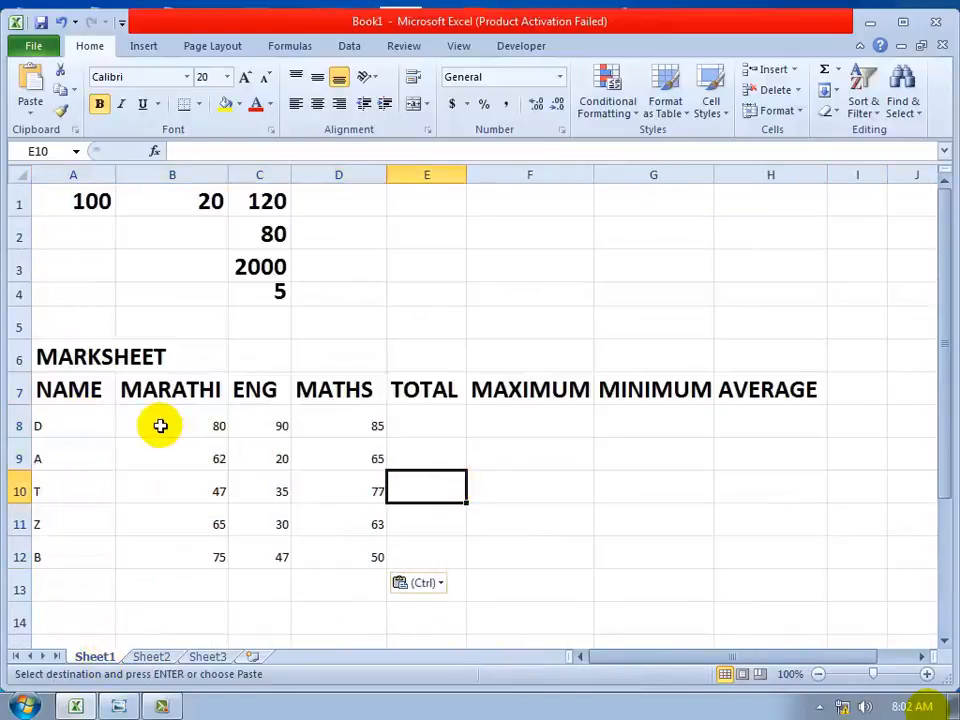
left_click(47, 388)
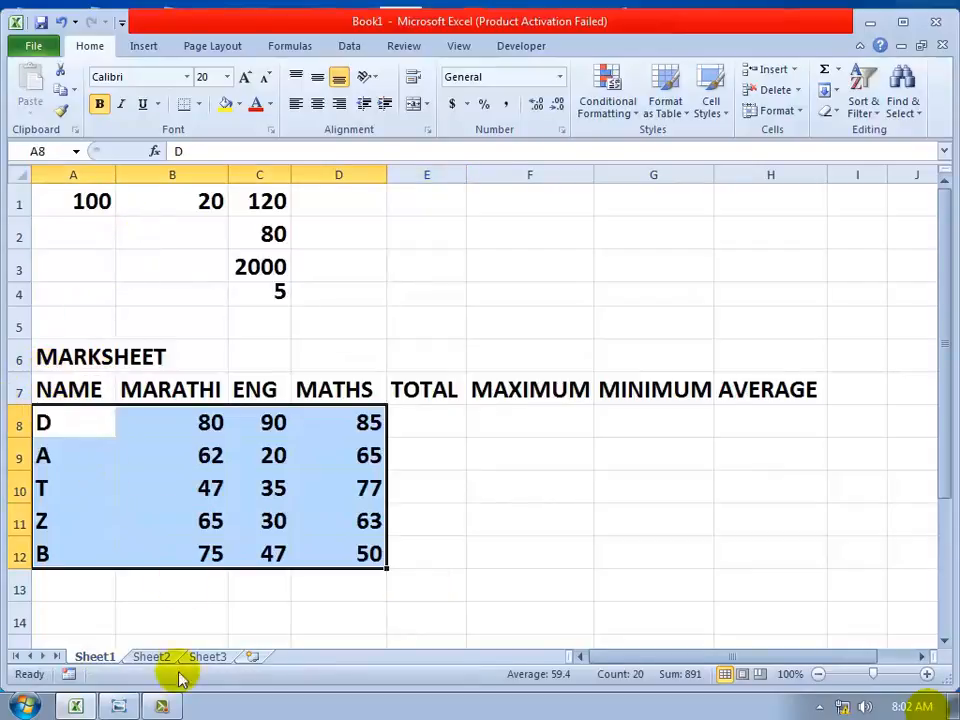
left_click(163, 708)
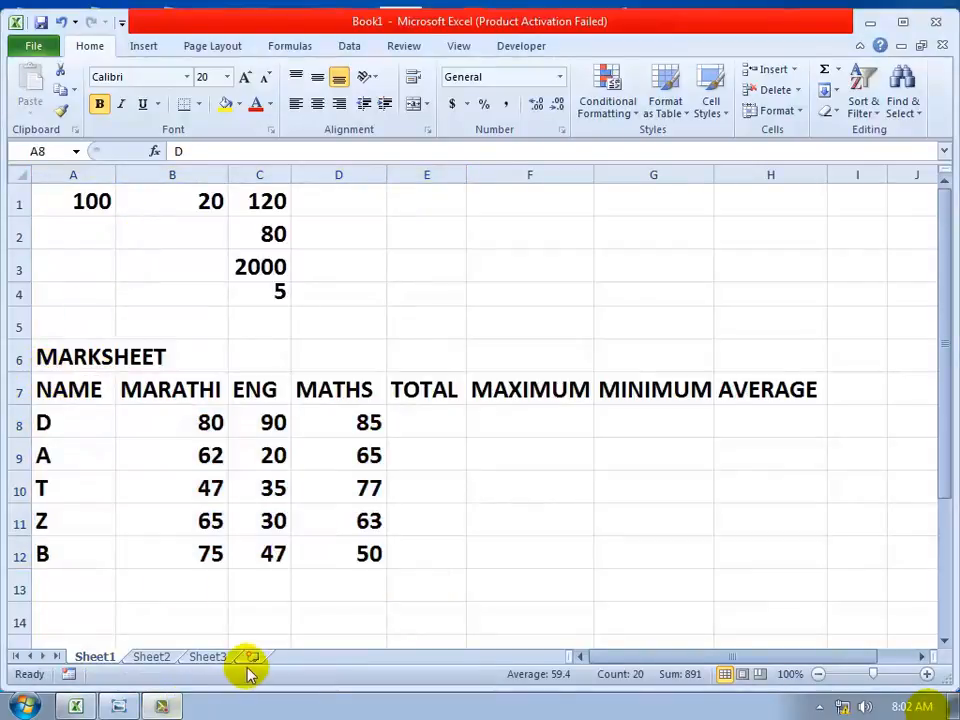
left_click(911, 570)
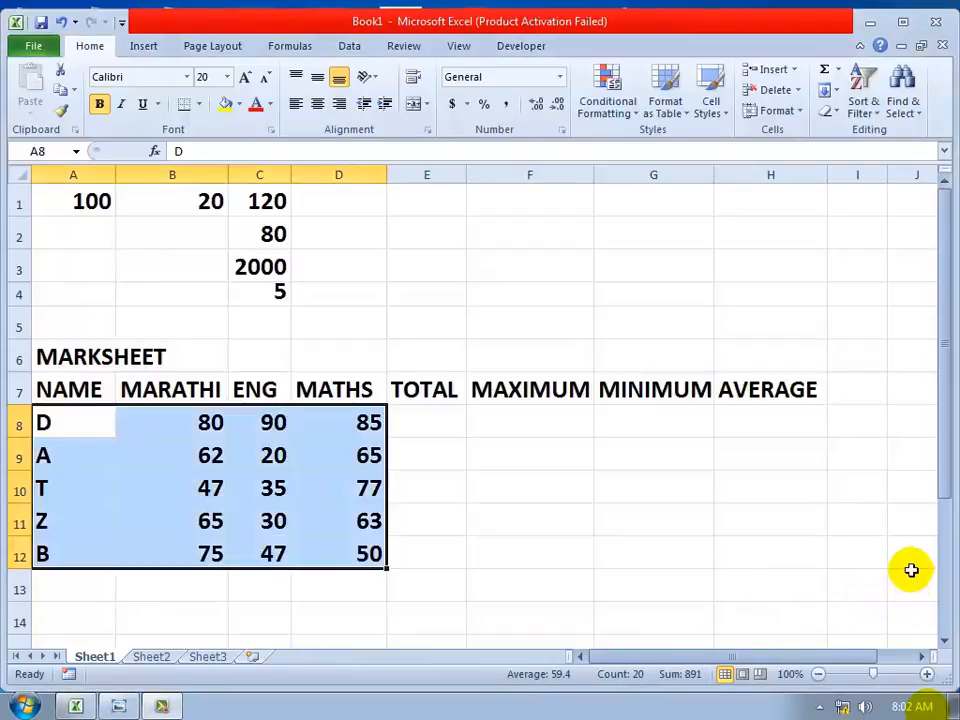
Examine the names and marks in the marksheet, the empty TOTAL cell E8 and the addition formula in C1
left_click(338, 455)
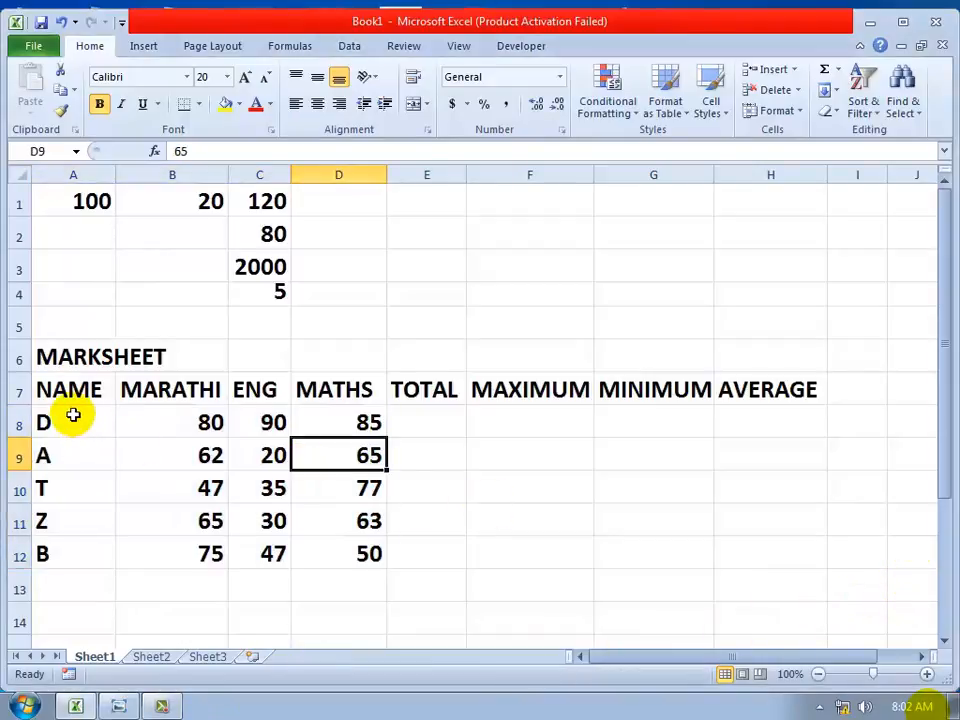
left_click(73, 414)
left_click(43, 450)
left_click(43, 487)
left_click(19, 554)
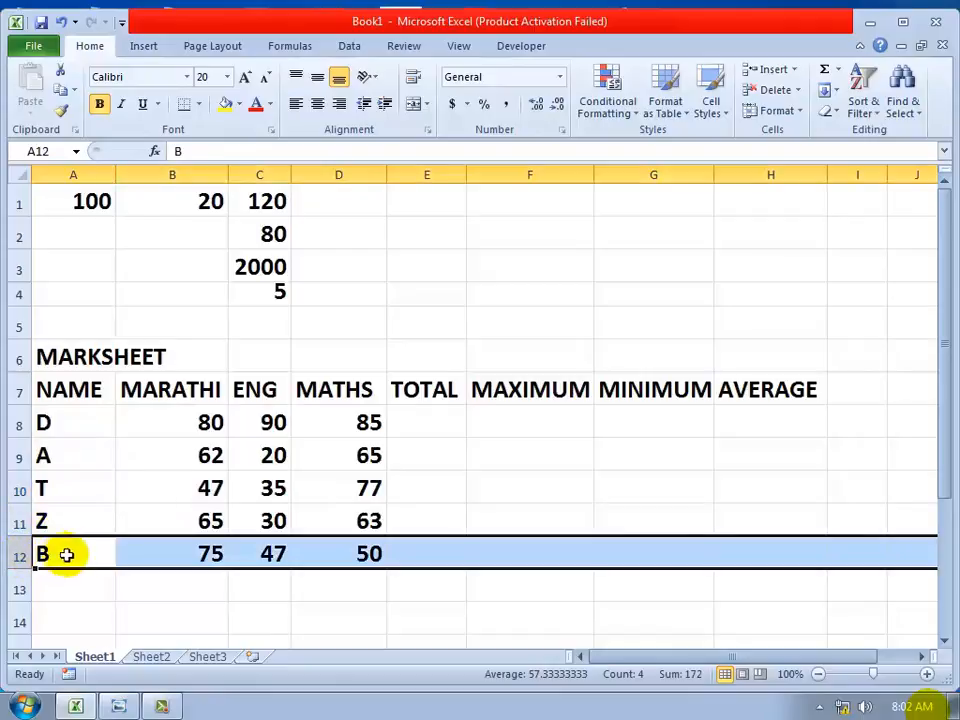
left_click(66, 554)
left_click(212, 415)
left_click(270, 420)
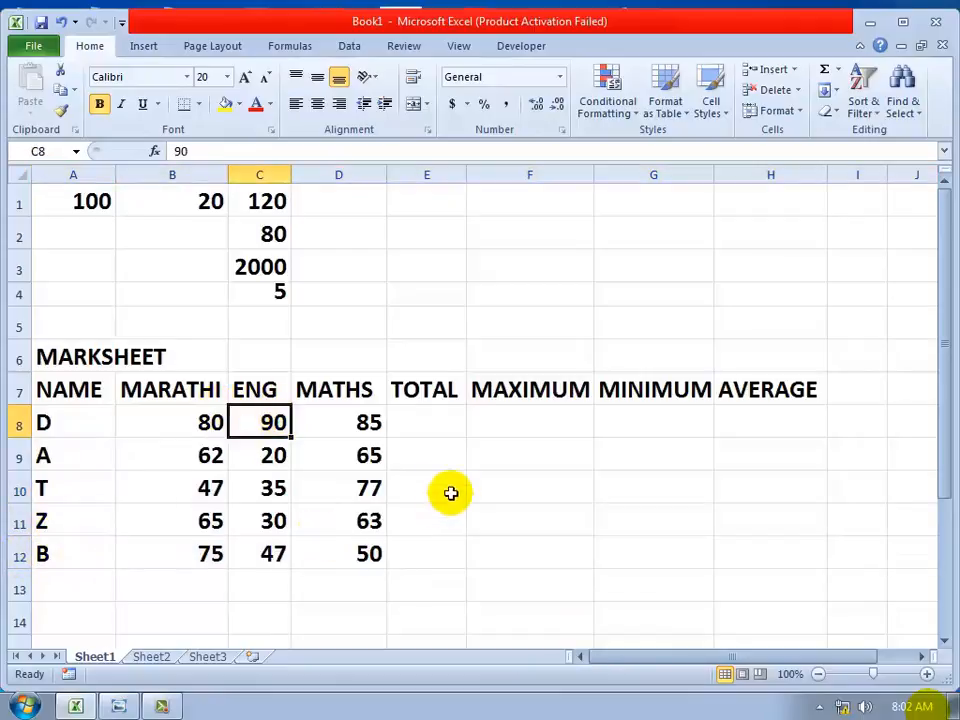
left_click(429, 420)
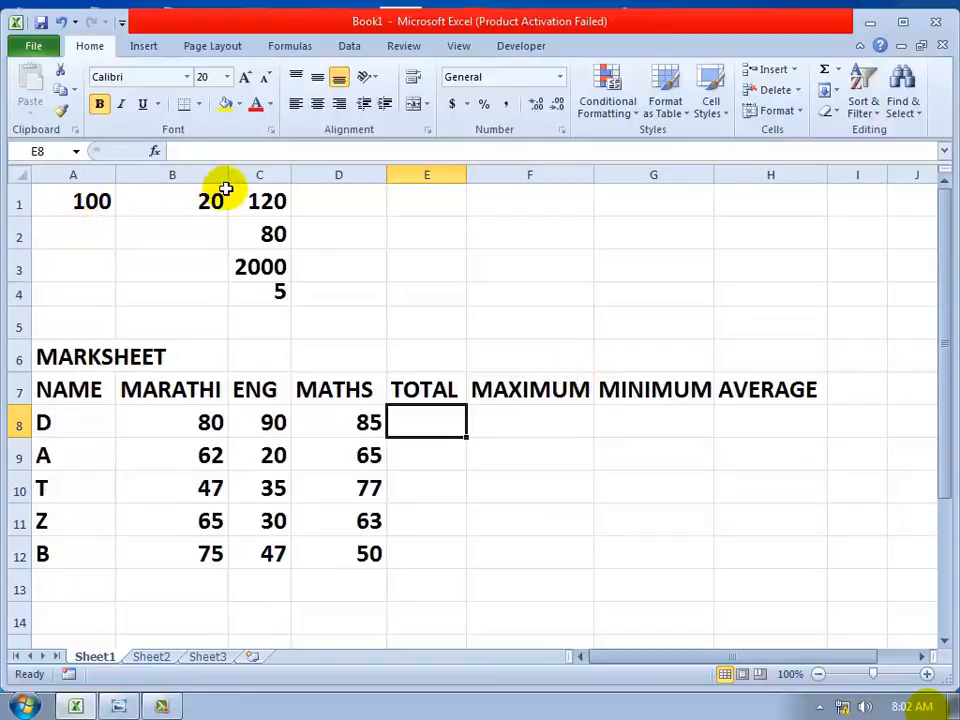
left_click(259, 200)
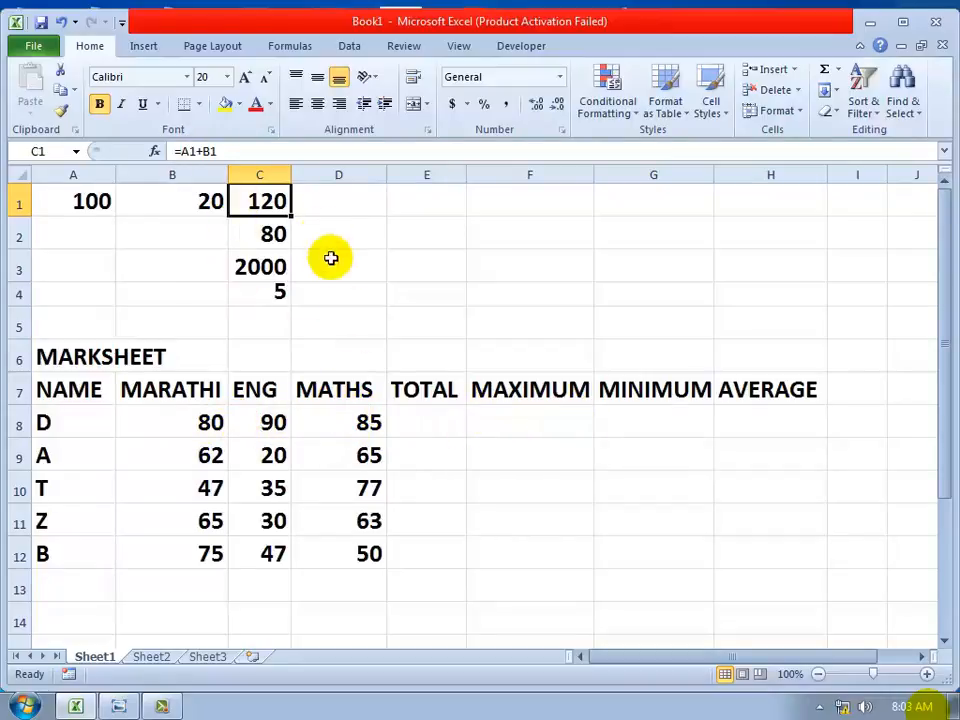
Start a Sum function in cell E8 and try out ranges for it, ending on the marks in B8:D8
left_click(416, 417)
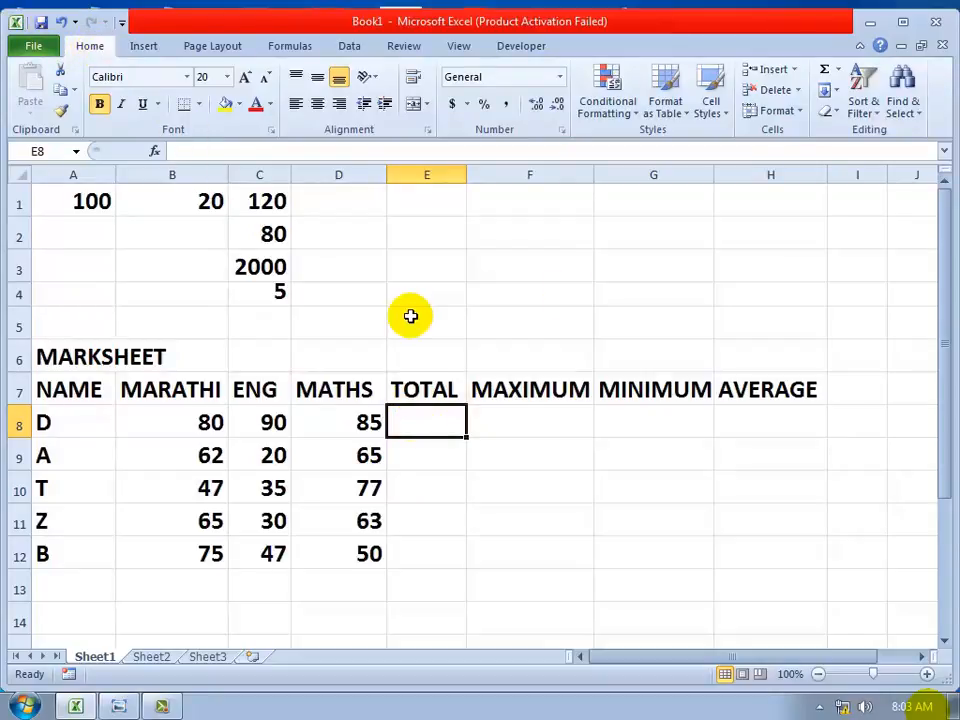
left_click(840, 76)
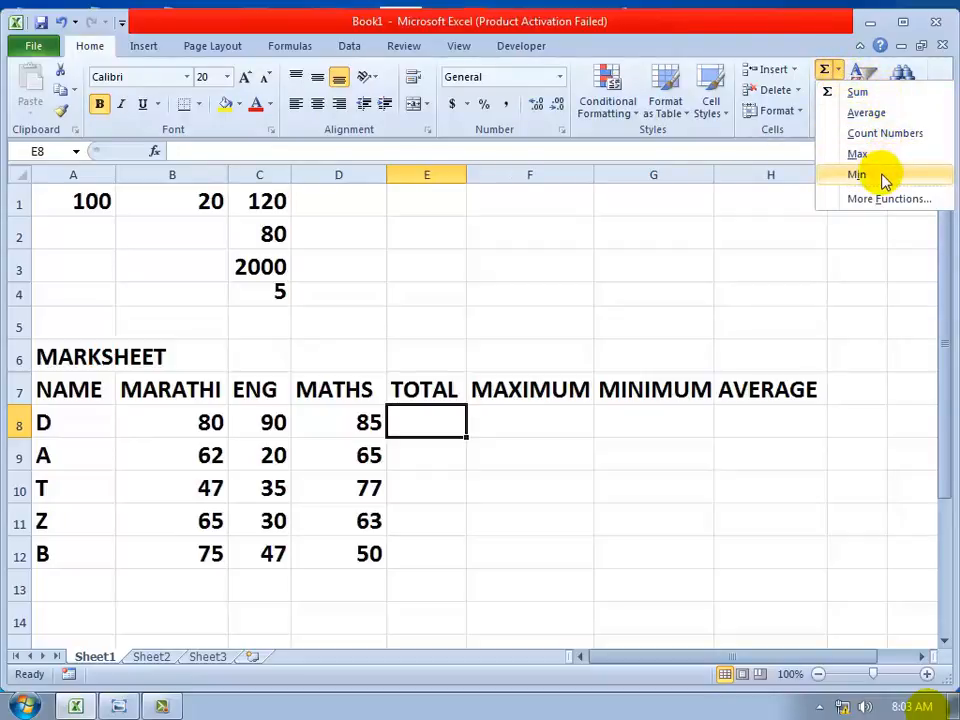
left_click(882, 98)
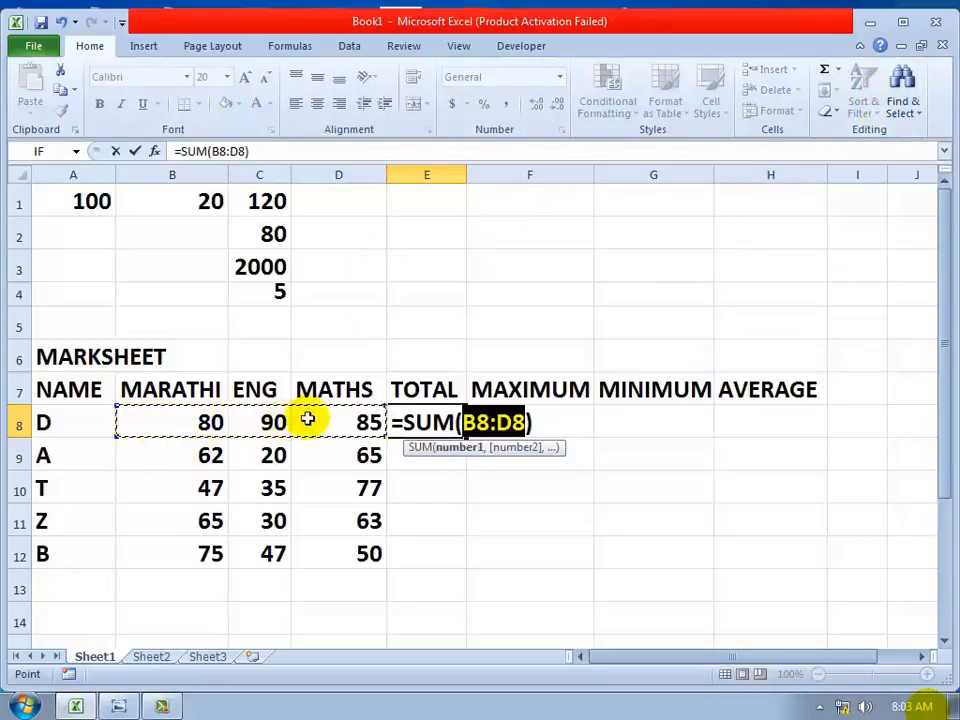
left_click_drag(155, 423, 298, 427)
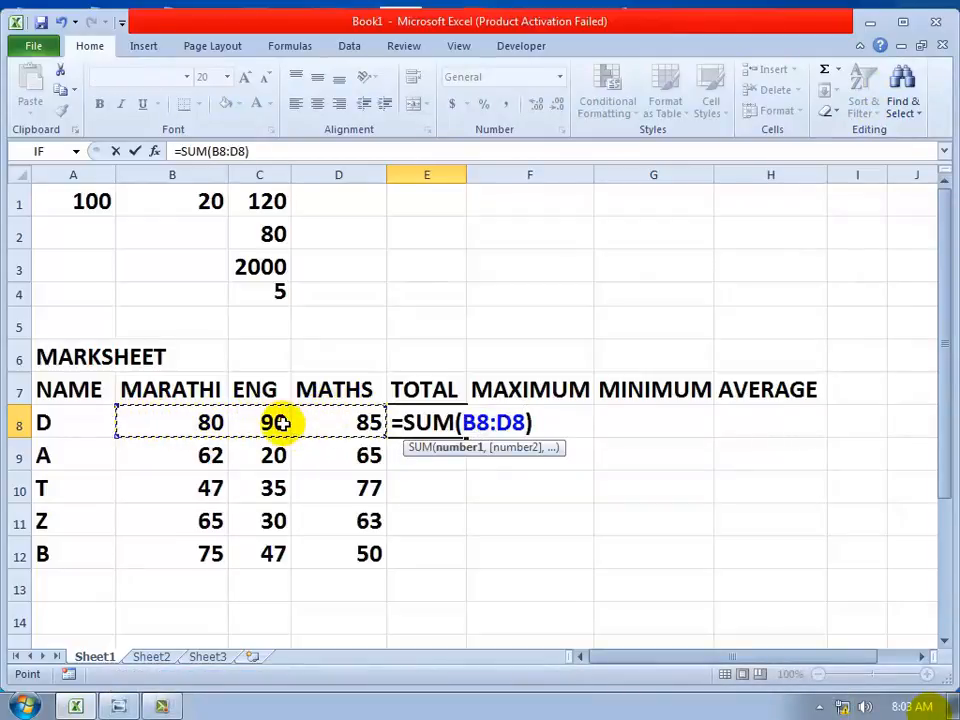
left_click_drag(154, 422, 407, 574)
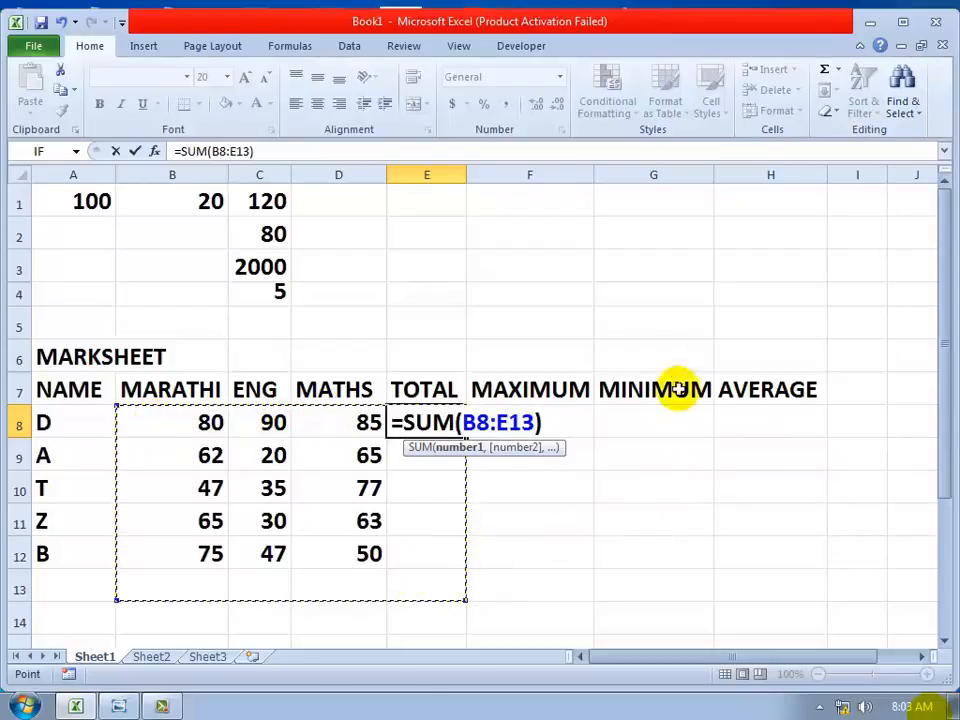
left_click(167, 420)
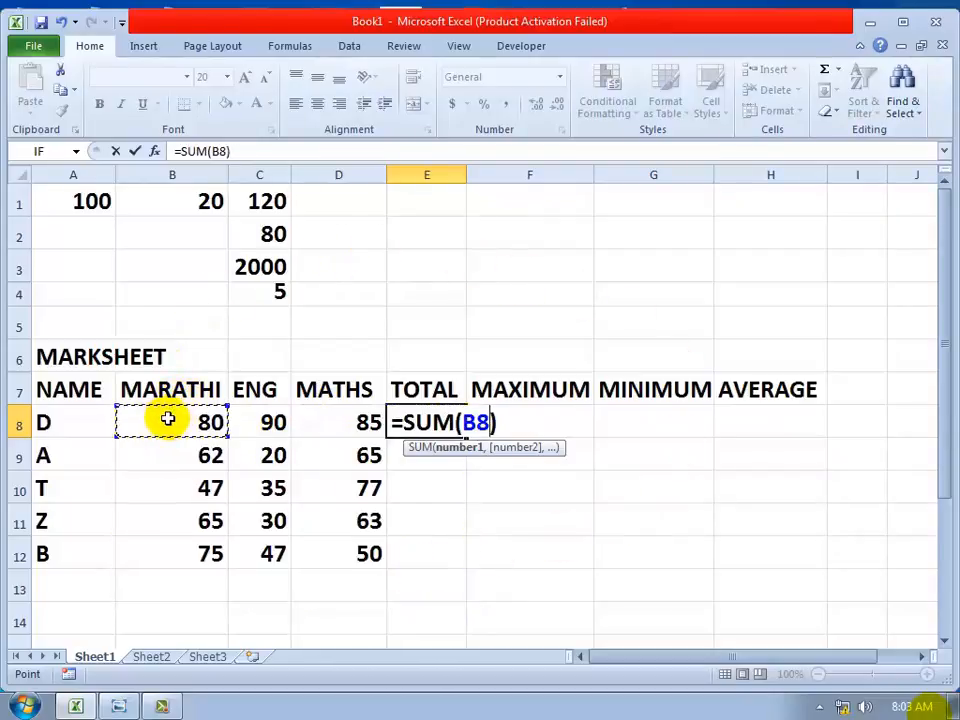
left_click_drag(167, 420, 313, 411)
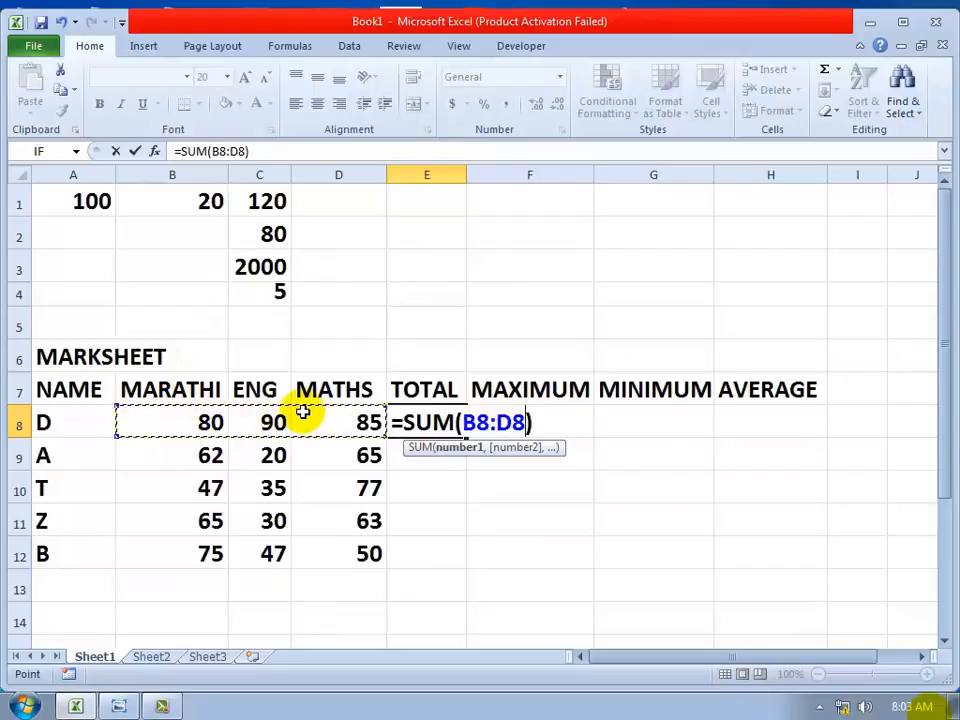
Reselect B8:D8 as the Sum range after viewing the keyboard photo, and clear the entered total from E8
left_click(157, 420)
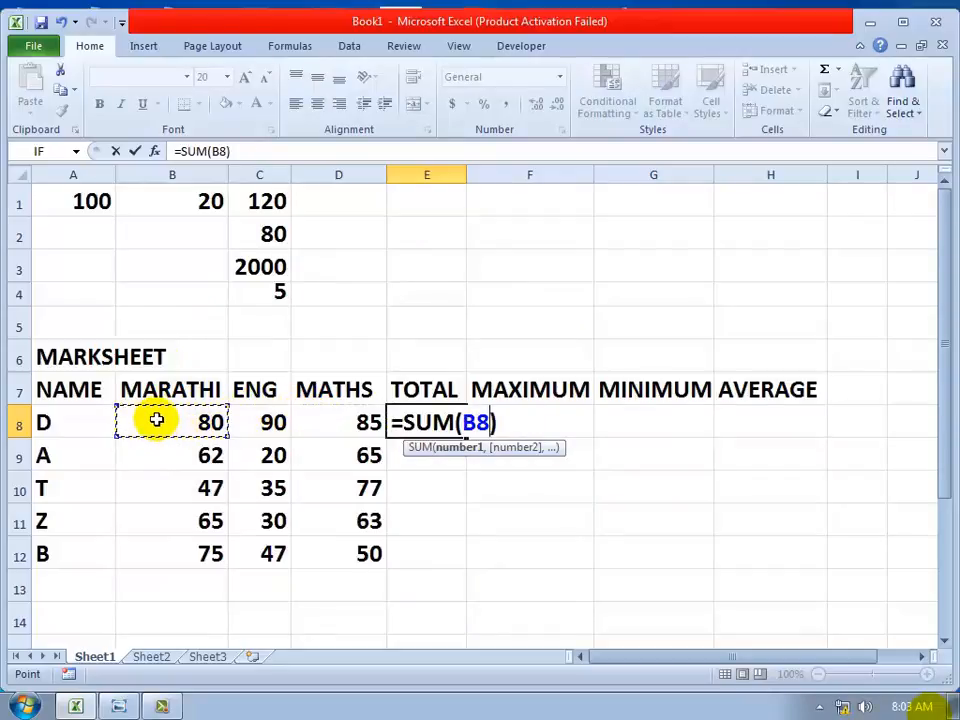
left_click(119, 706)
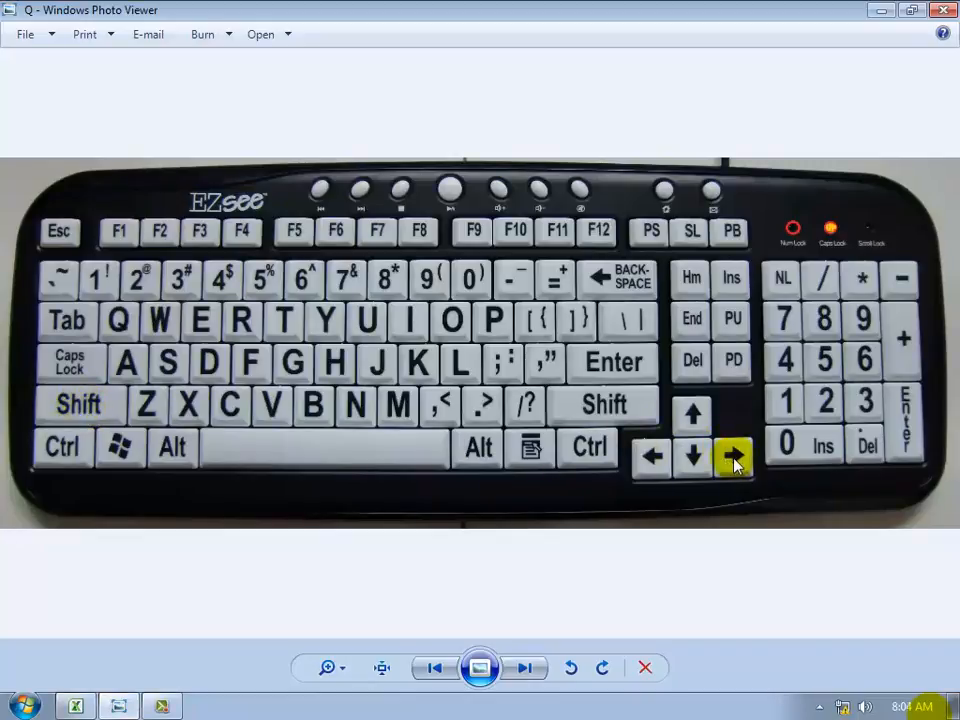
left_click(880, 10)
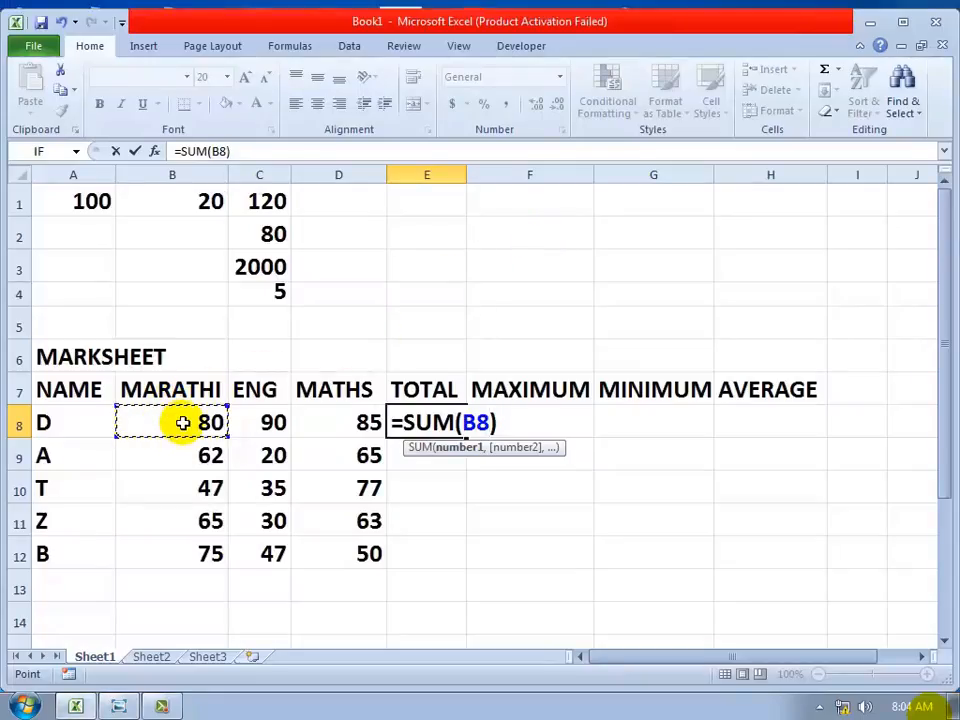
left_click_drag(183, 423, 340, 423)
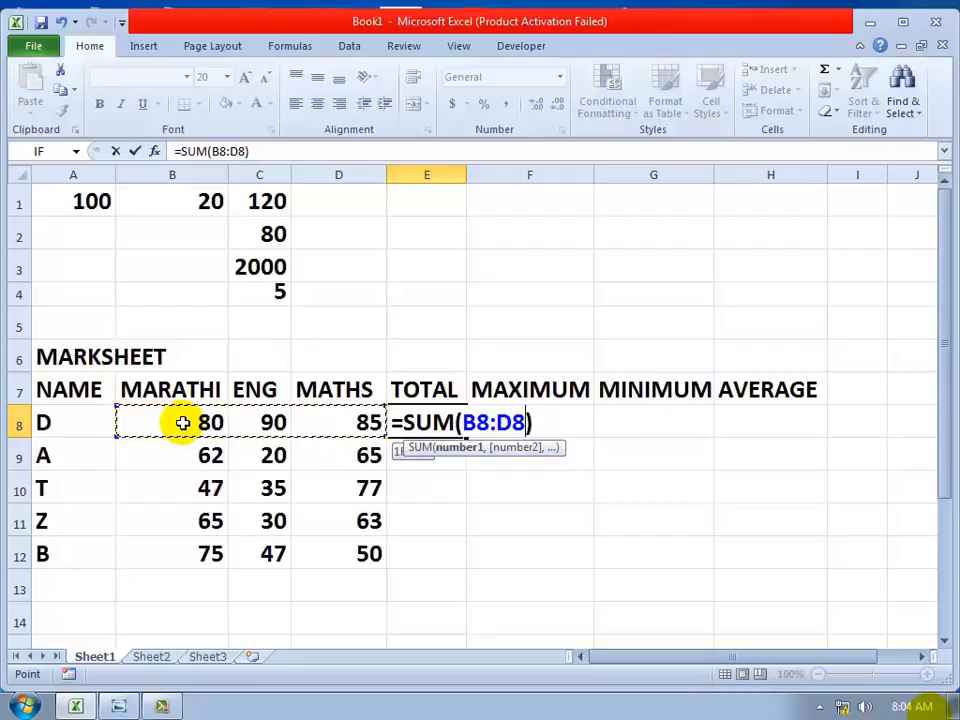
key("Return")
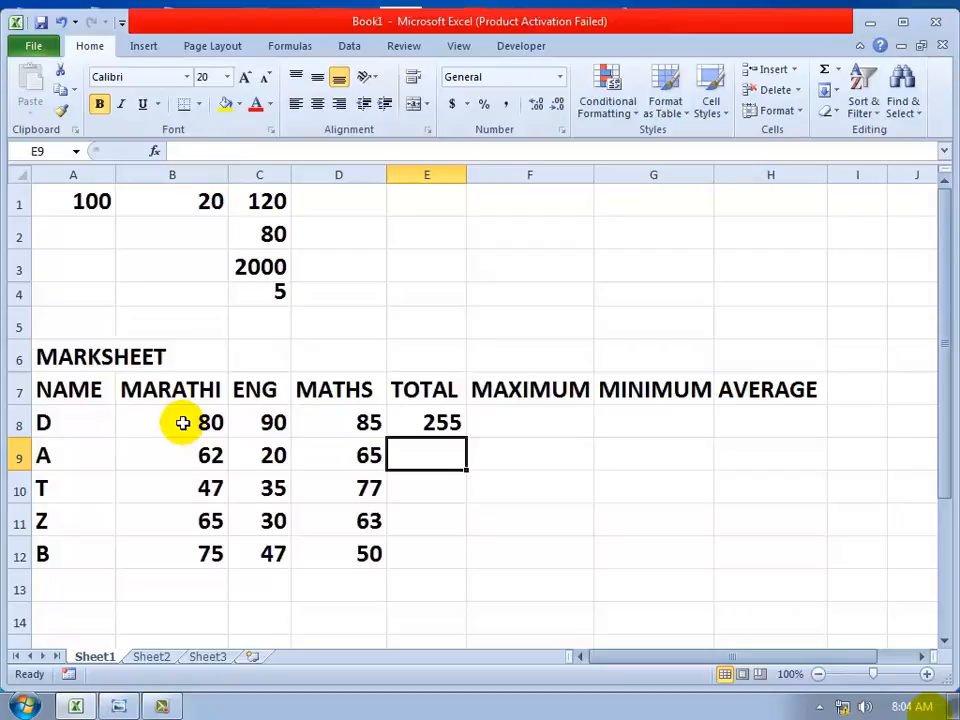
key("Up")
key("Delete")
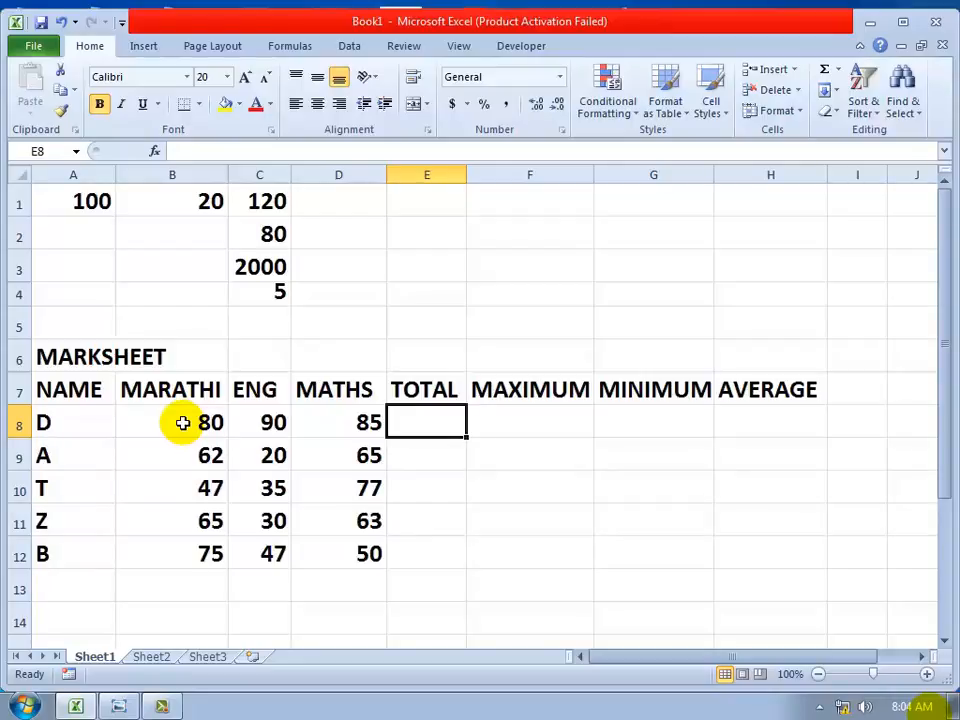
Total the marks in B8:D8 in cell E8 with the Sum function
left_click(838, 70)
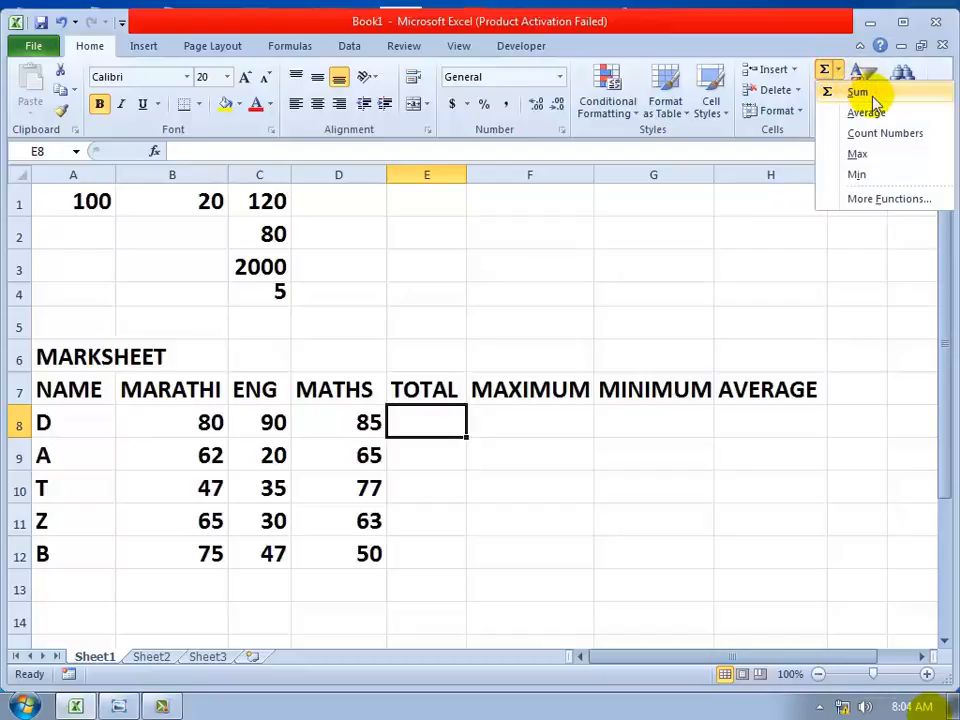
left_click(858, 92)
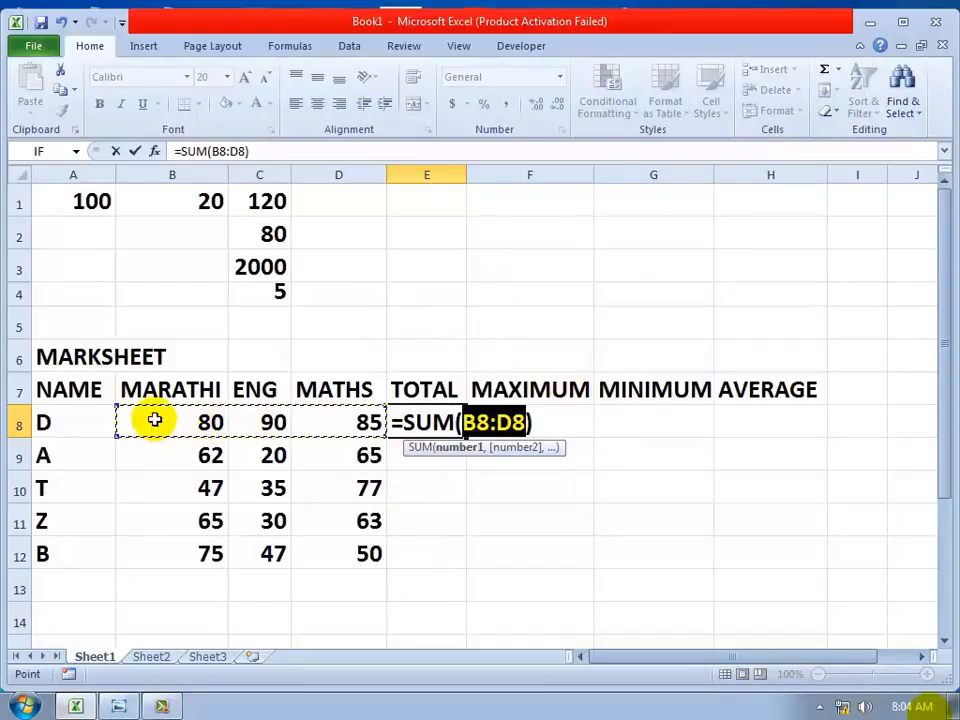
left_click_drag(155, 420, 293, 410)
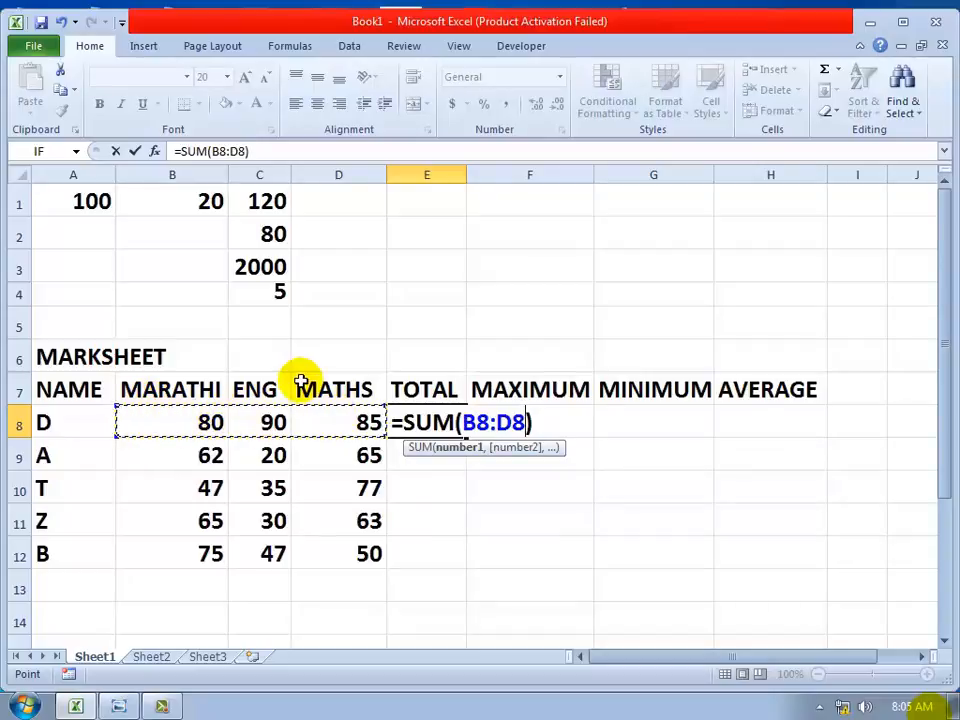
key("Return")
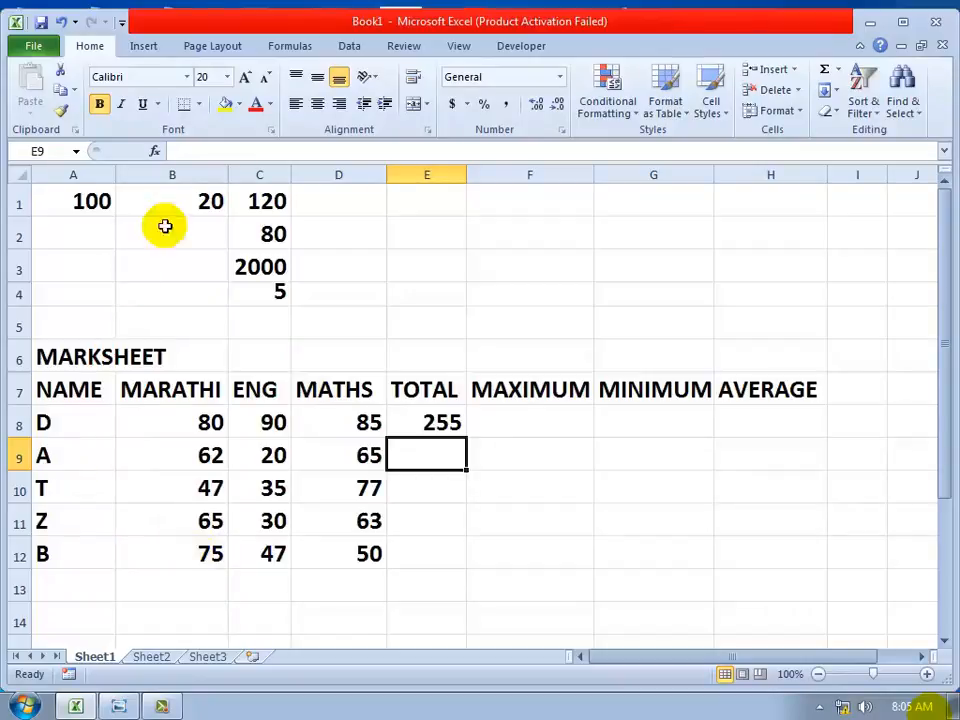
Fill the Sum formula from E8 down to E12, and clear the copied totals from E9:E12
left_click(419, 420)
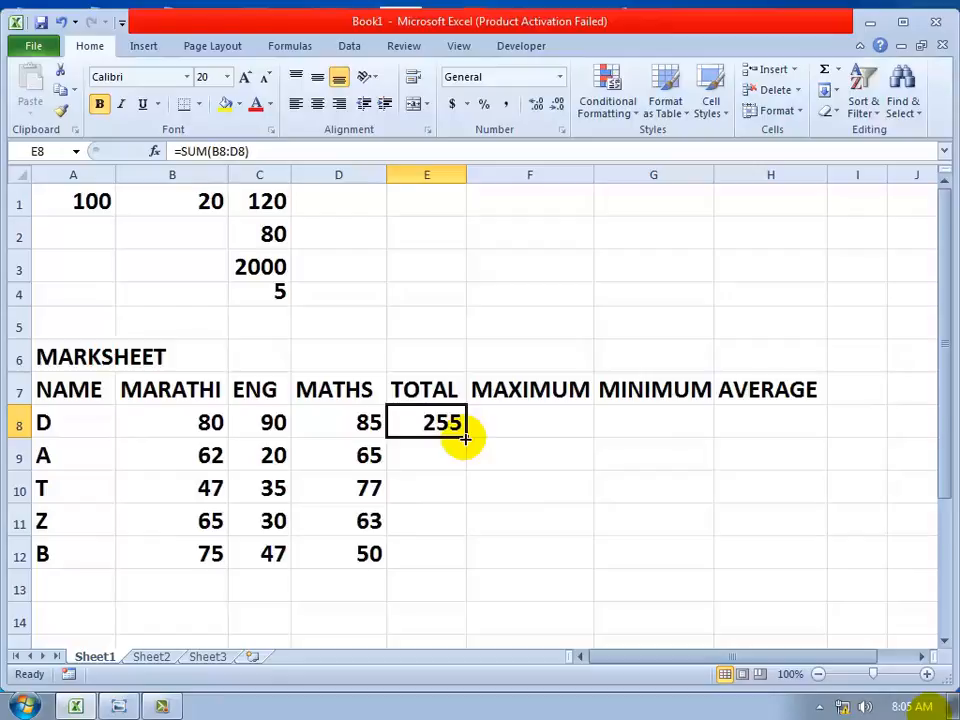
left_click_drag(465, 438, 459, 560)
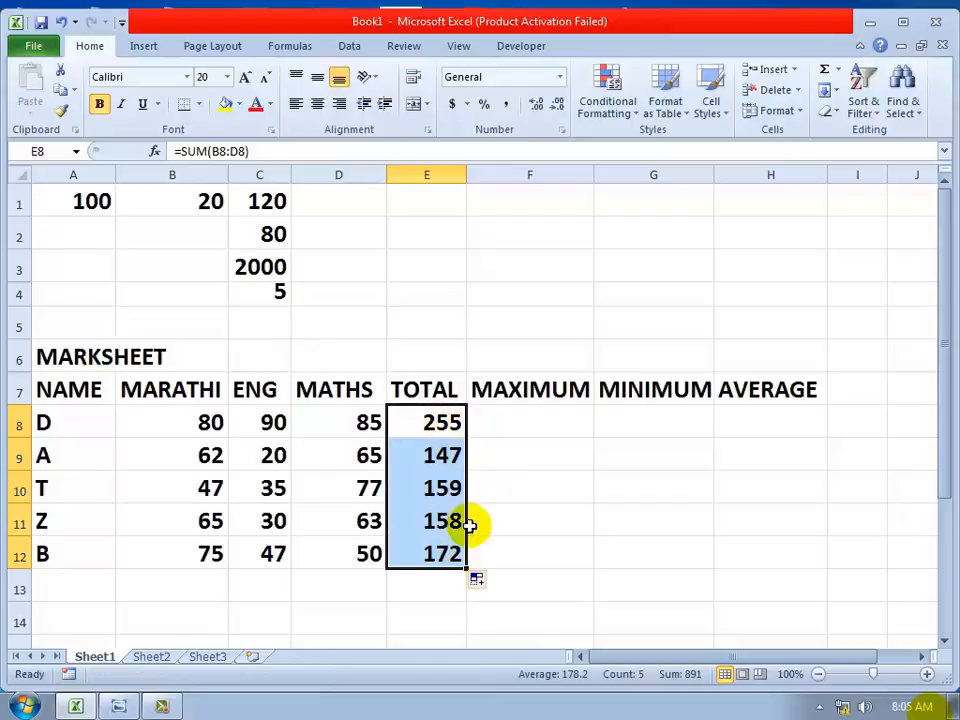
left_click(516, 489)
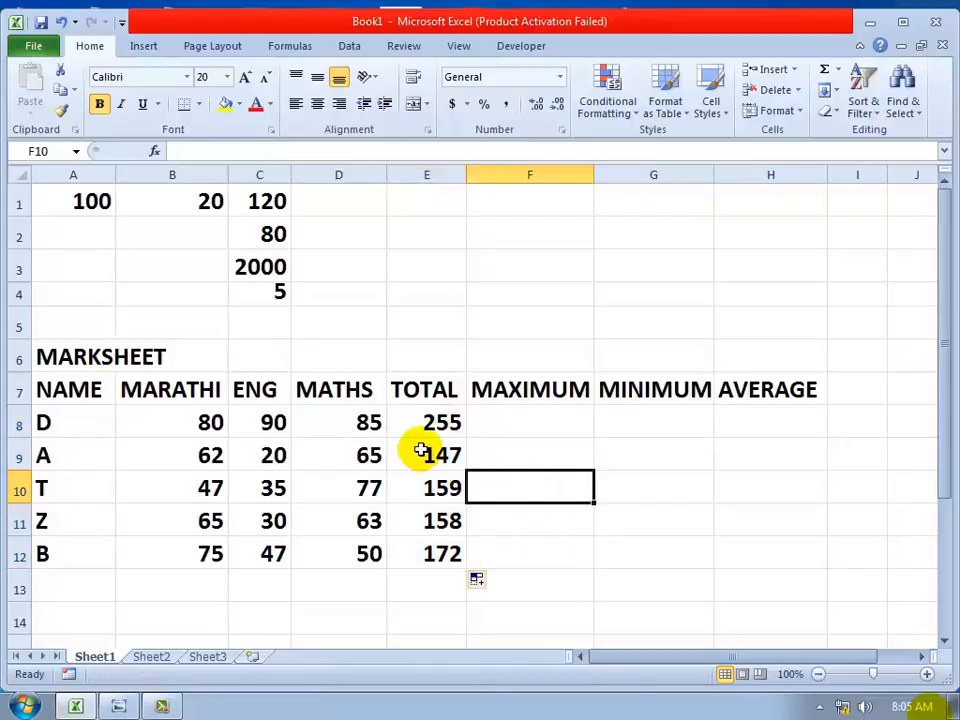
left_click_drag(421, 451, 440, 545)
key("Delete")
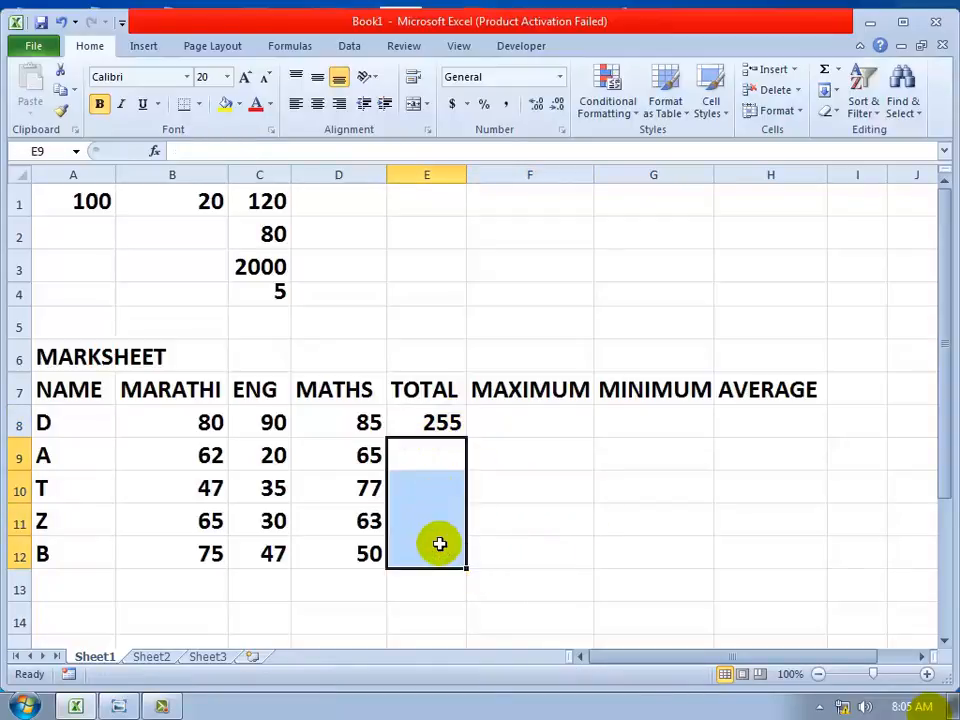
left_click(514, 514)
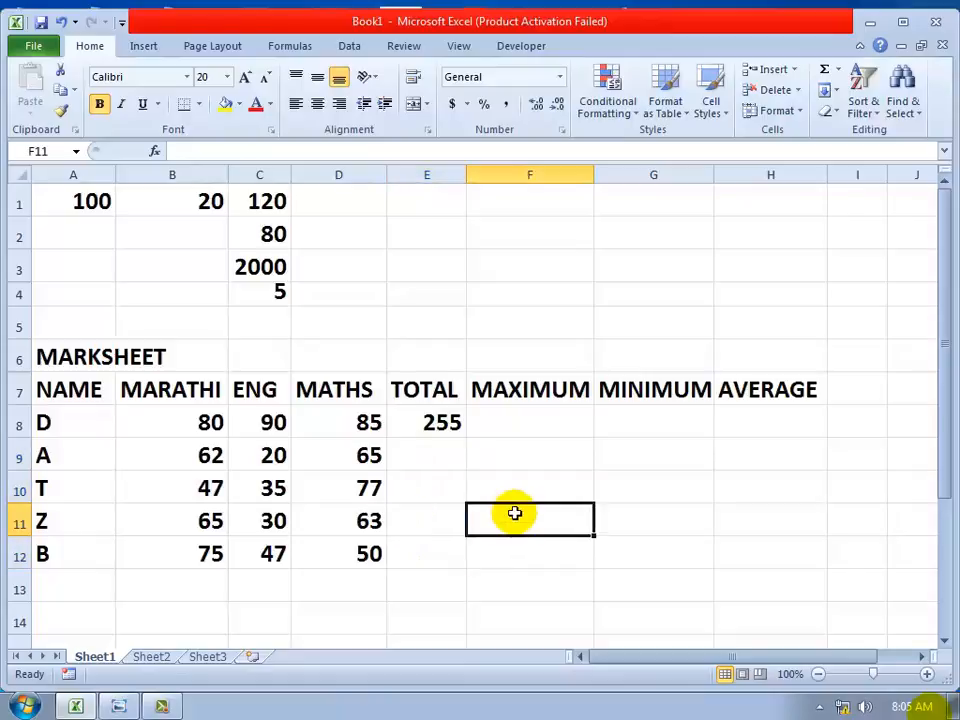
Fill the TOTAL formula from E8 down through E12 for the remaining names
left_click(436, 452)
left_click(560, 462)
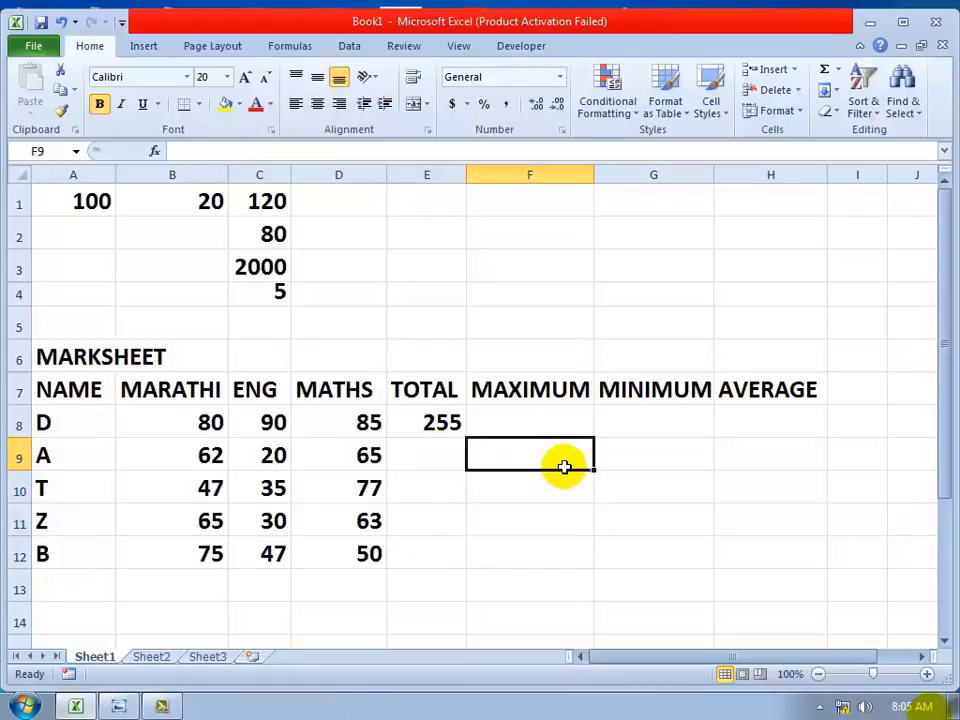
left_click(428, 422)
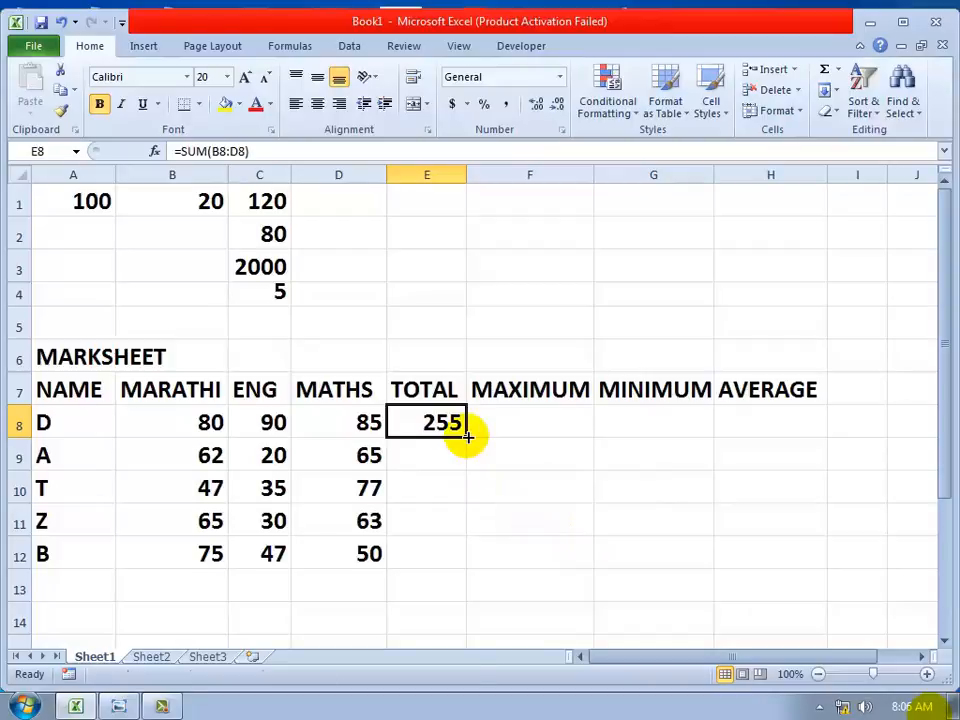
left_click_drag(466, 437, 466, 553)
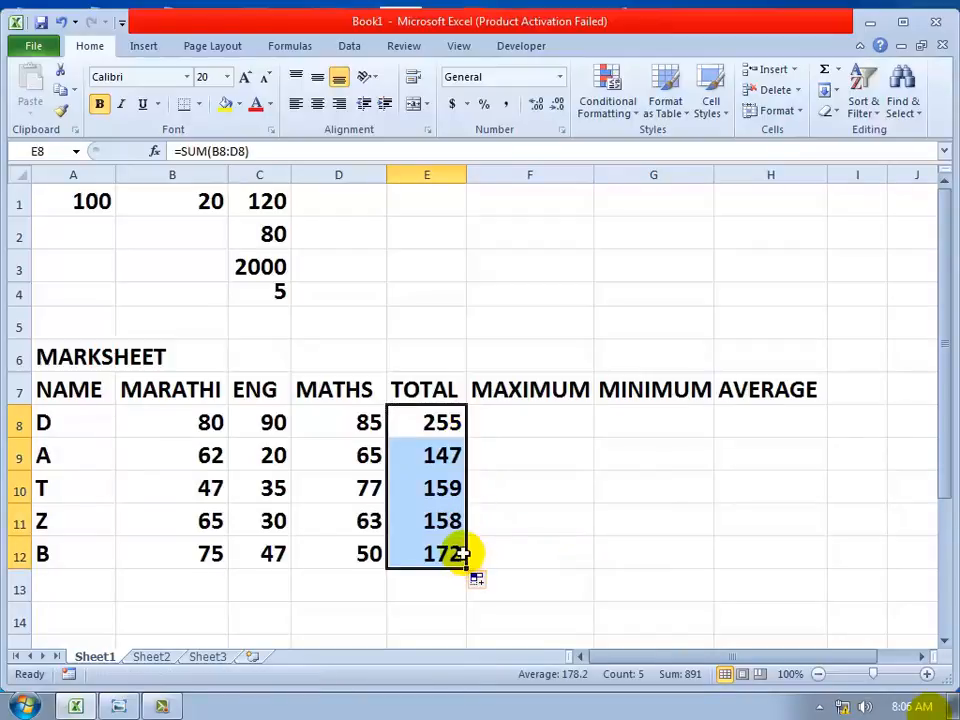
Calculate the maximum of B8:D8 in cell F8 with the Max function and fill it down to F12
left_click(550, 418)
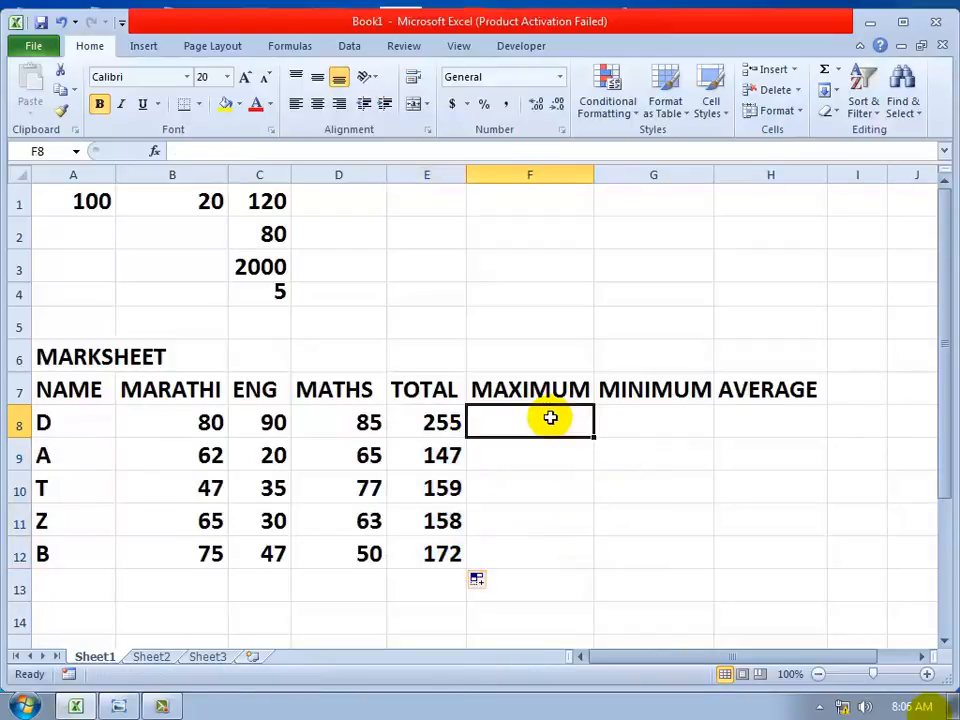
left_click_drag(171, 416, 358, 430)
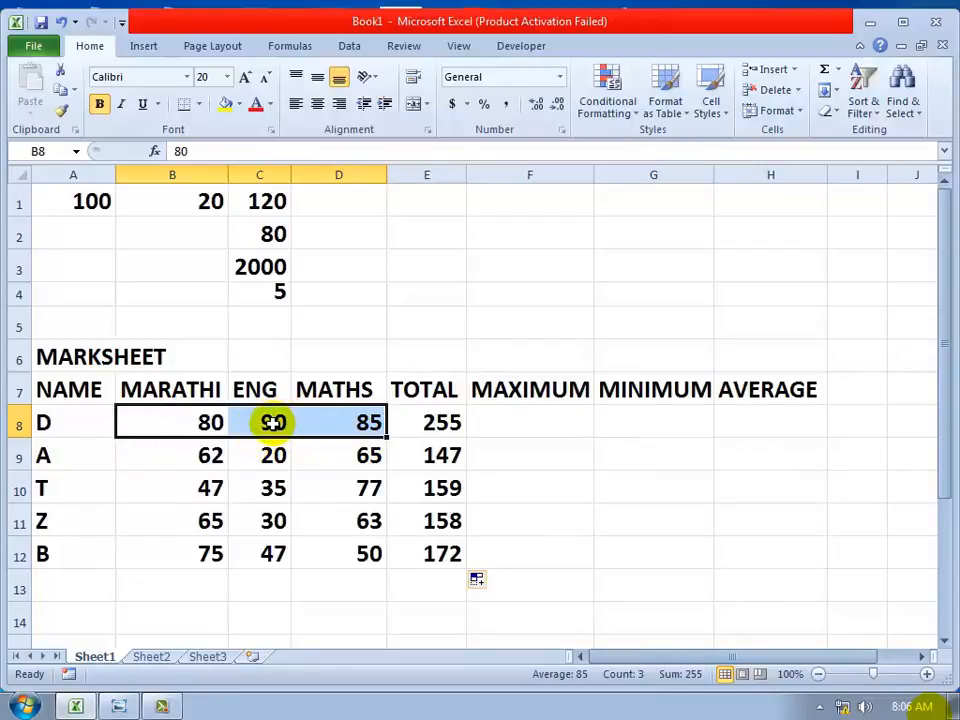
left_click(520, 413)
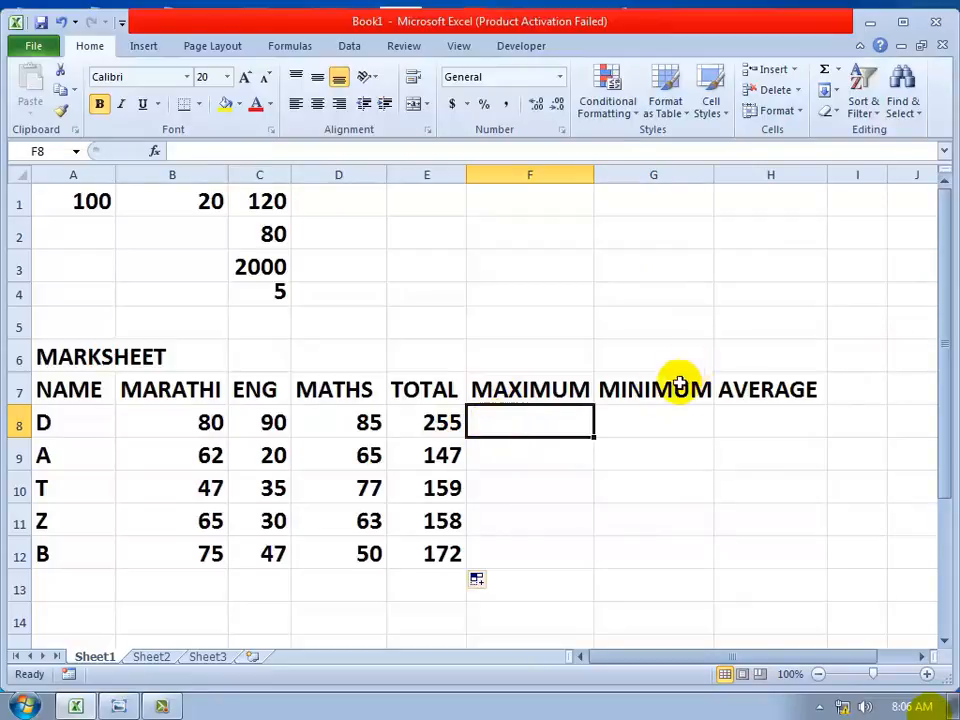
left_click(840, 74)
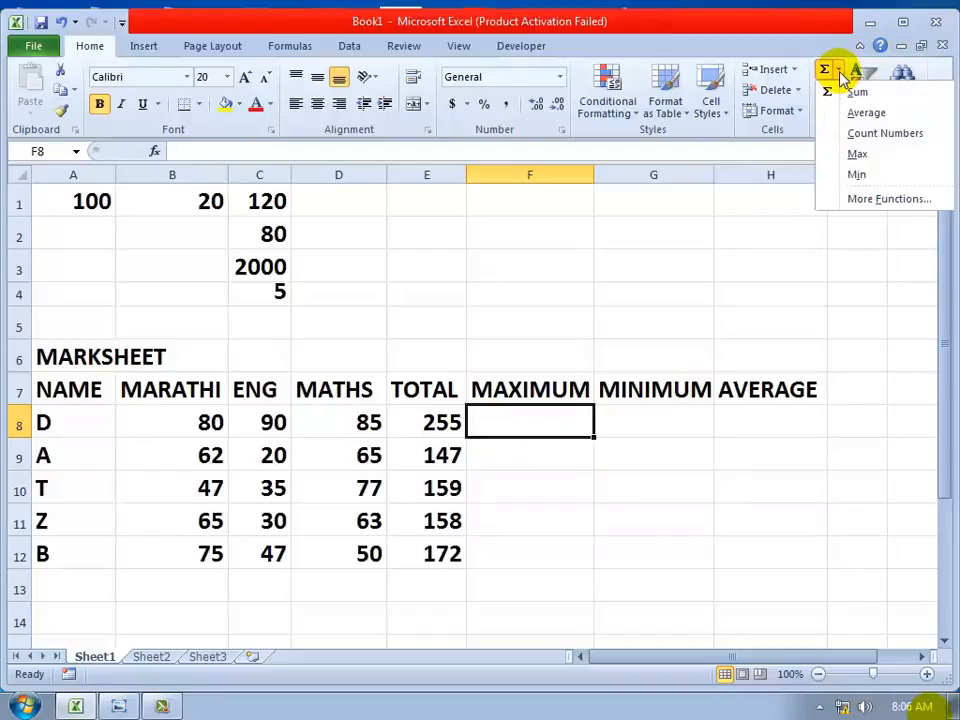
left_click(858, 154)
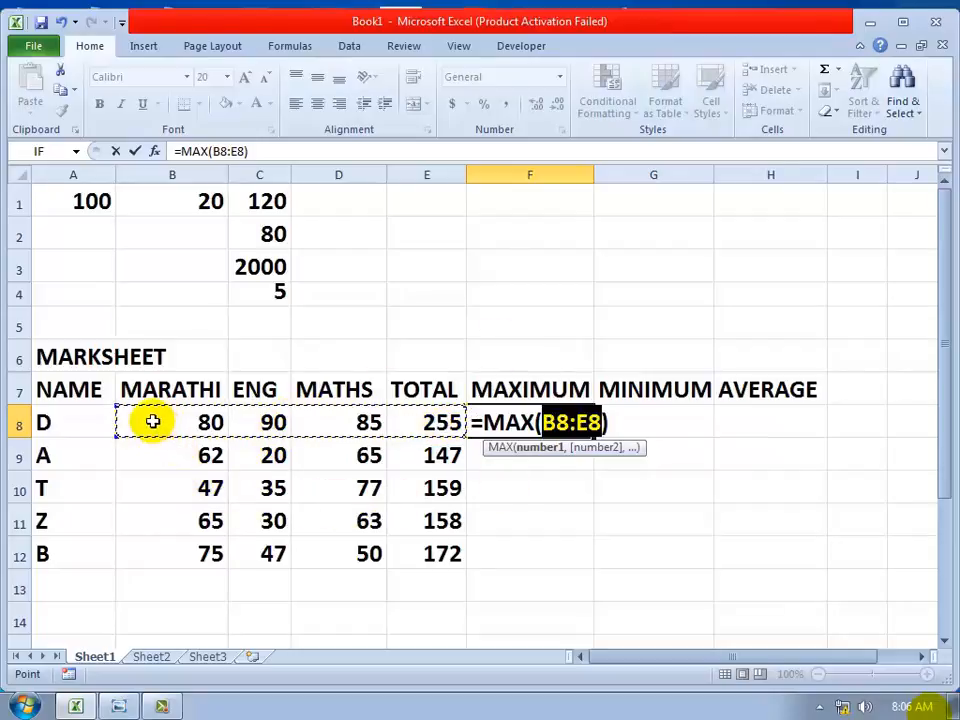
left_click_drag(152, 419, 312, 411)
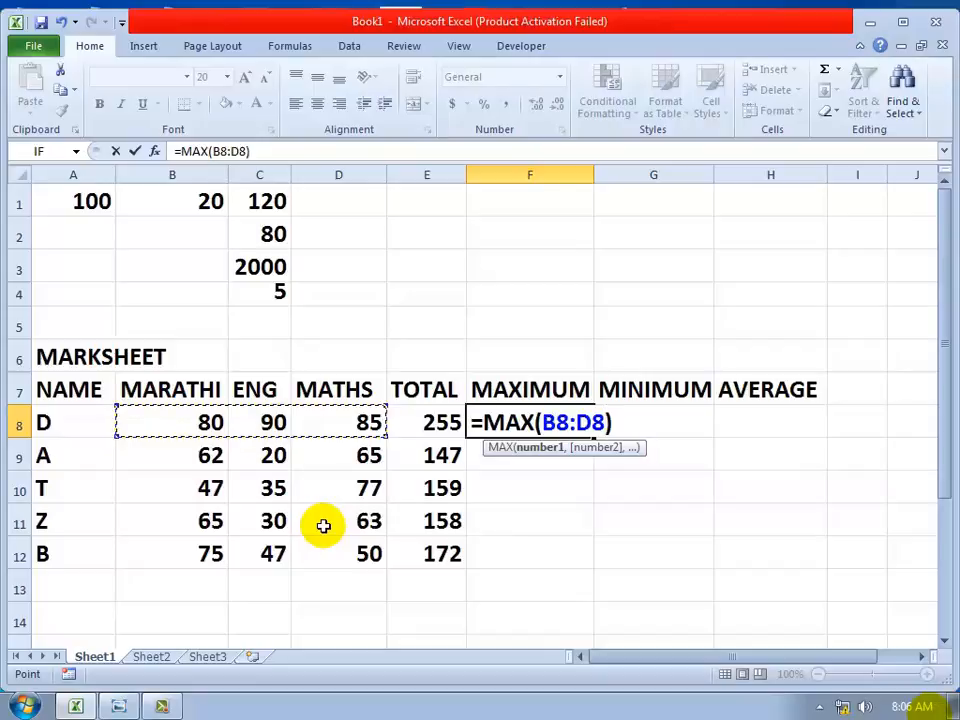
key("Return")
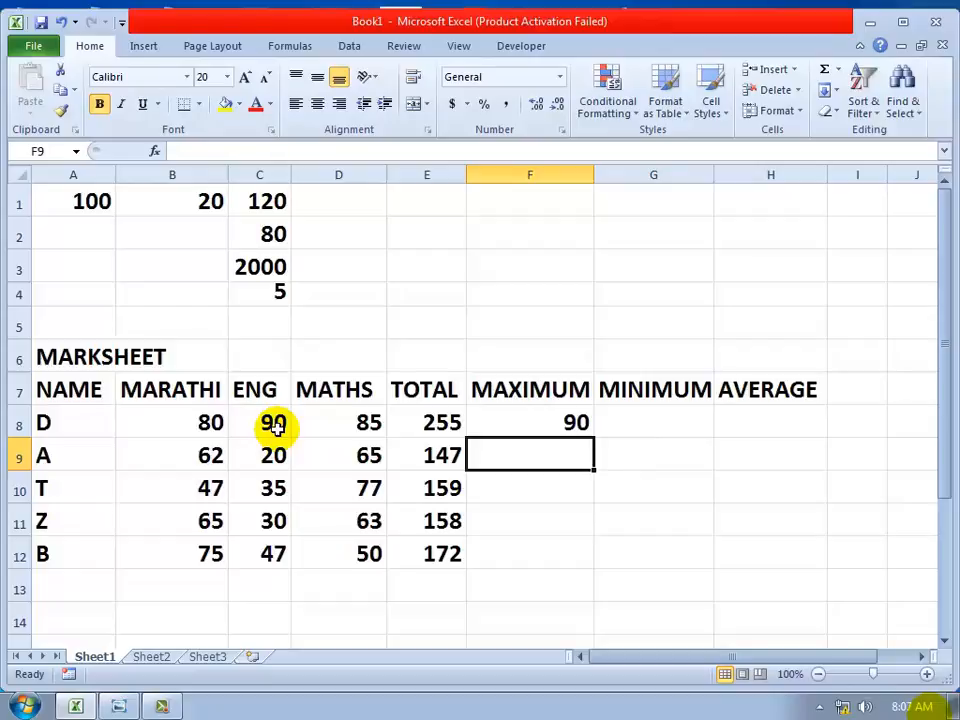
left_click(523, 414)
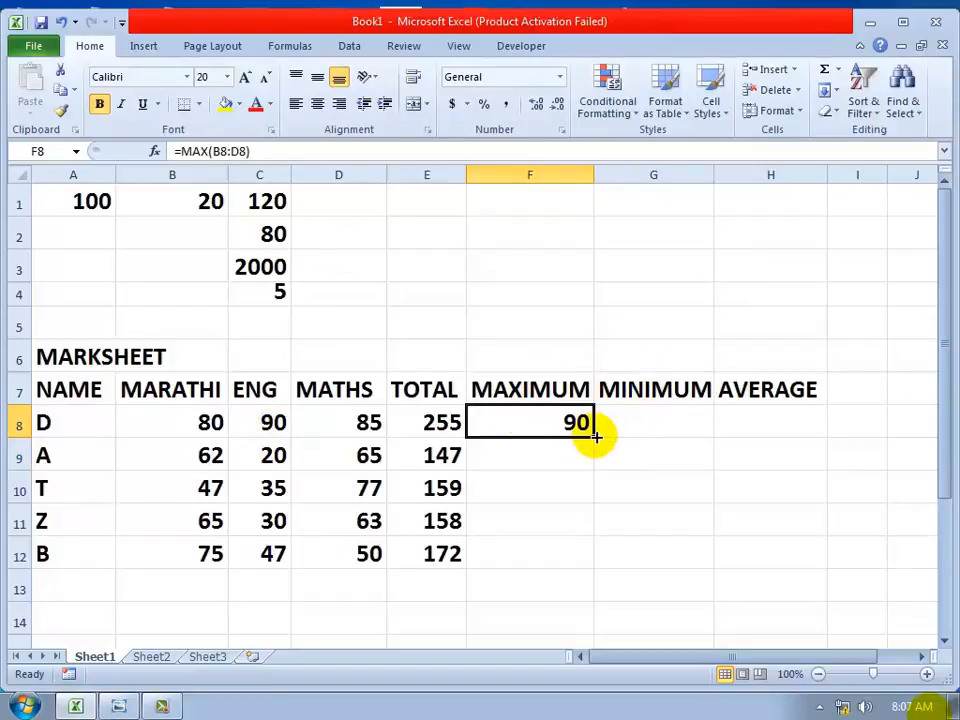
left_click_drag(595, 437, 589, 572)
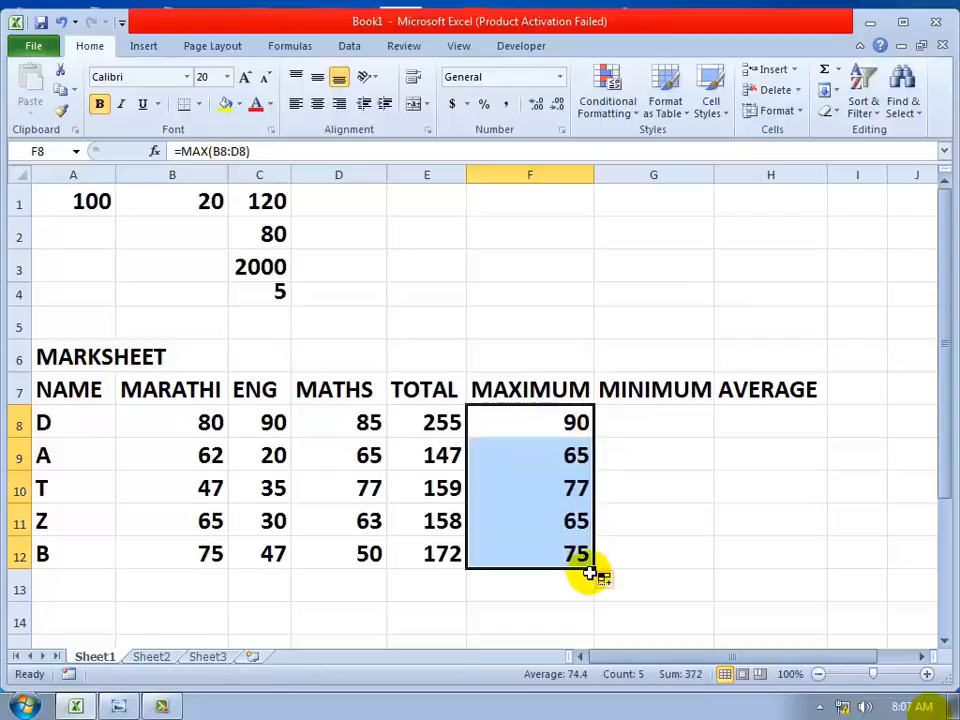
Calculate the minimum of B8:D8 in cell G8 with the Min function and fill it down to G12
left_click(660, 415)
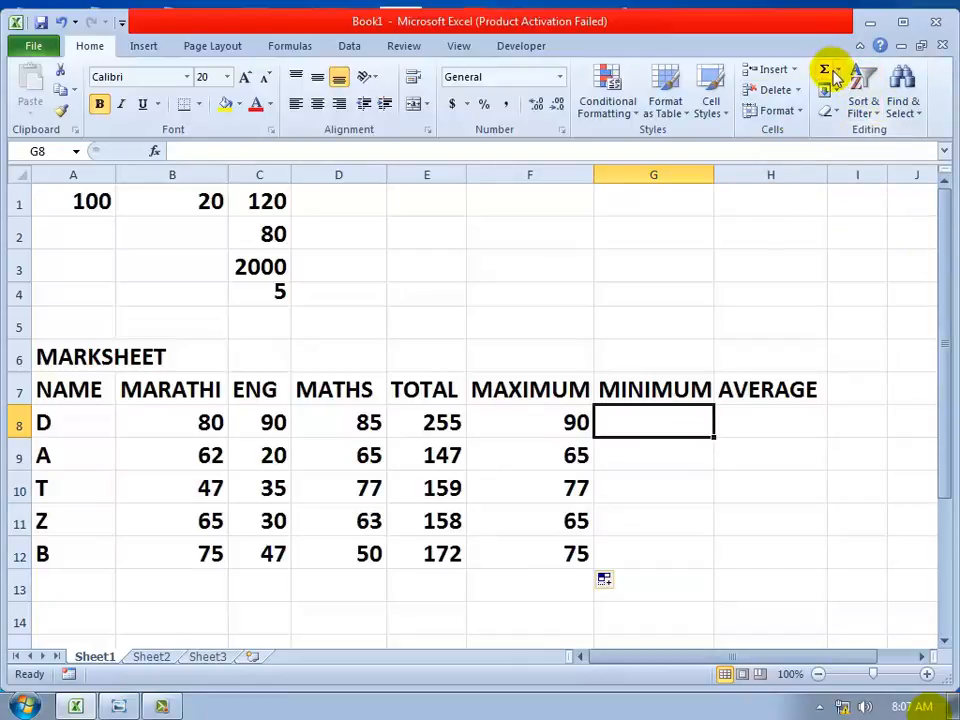
left_click_drag(163, 420, 365, 423)
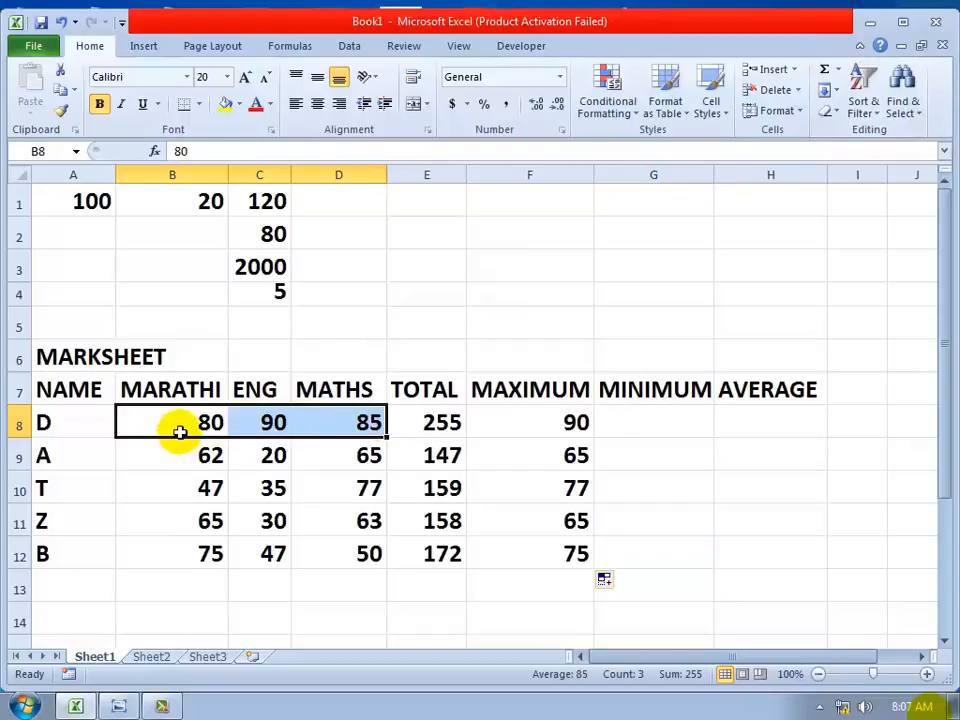
left_click(625, 421)
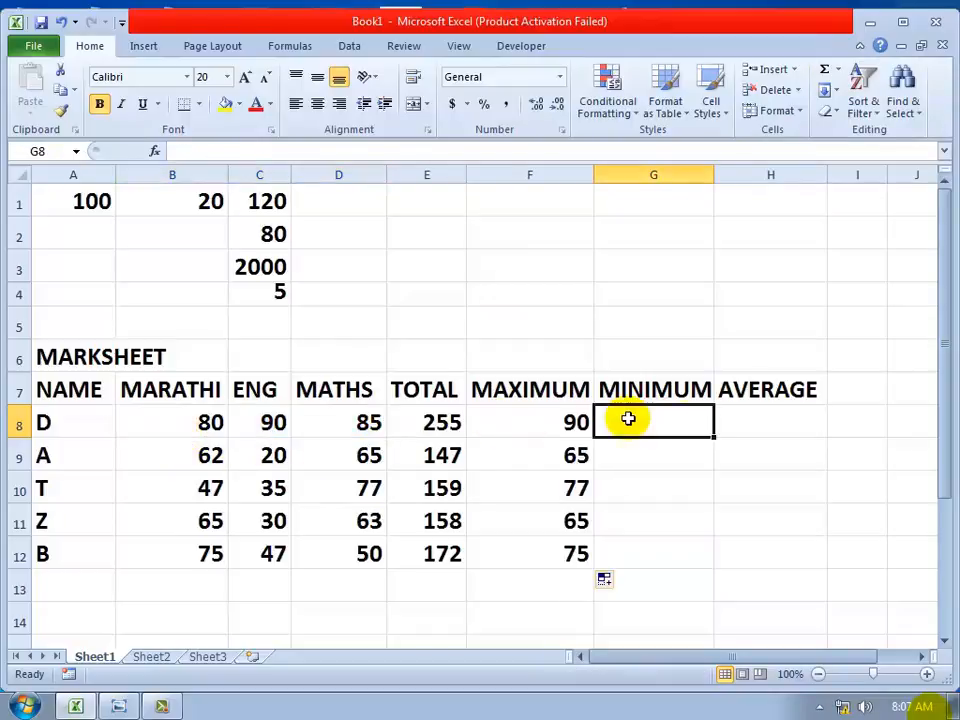
left_click(838, 72)
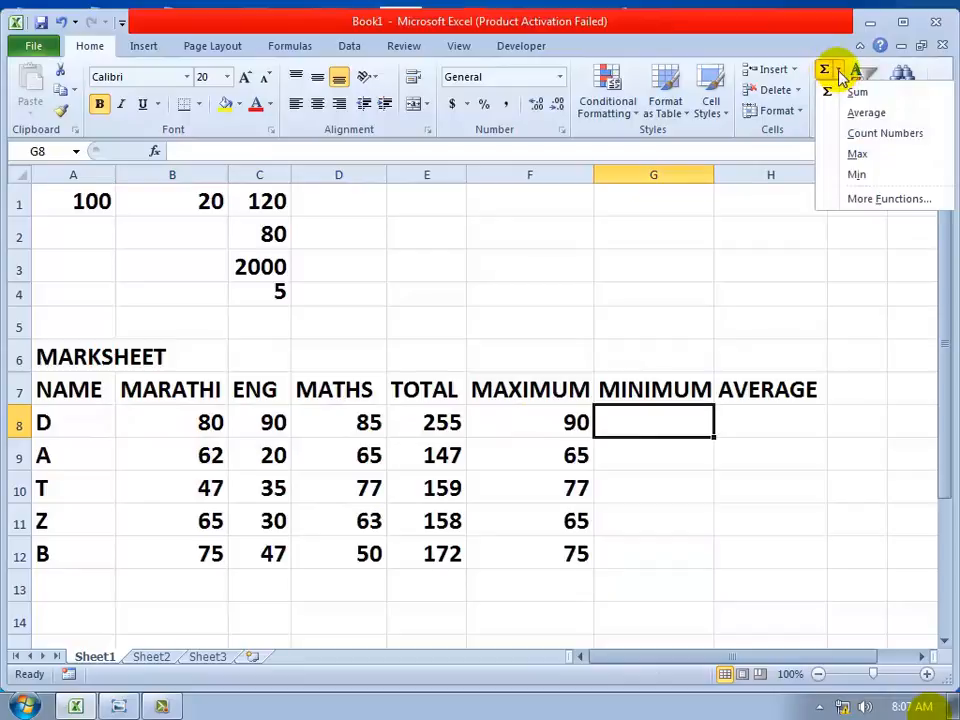
left_click(865, 180)
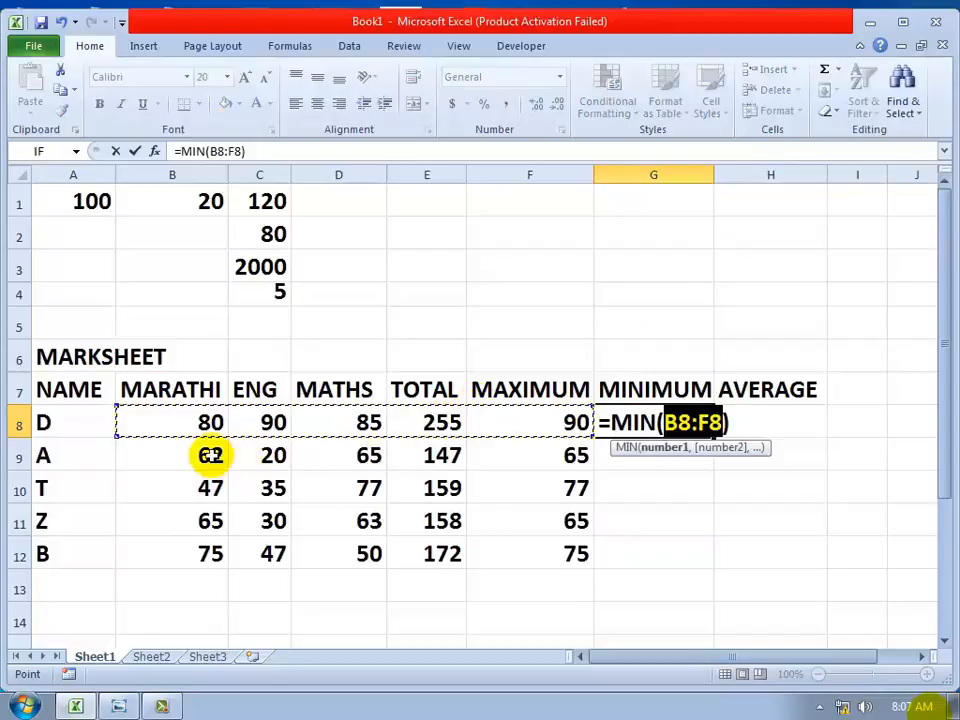
left_click_drag(189, 420, 388, 426)
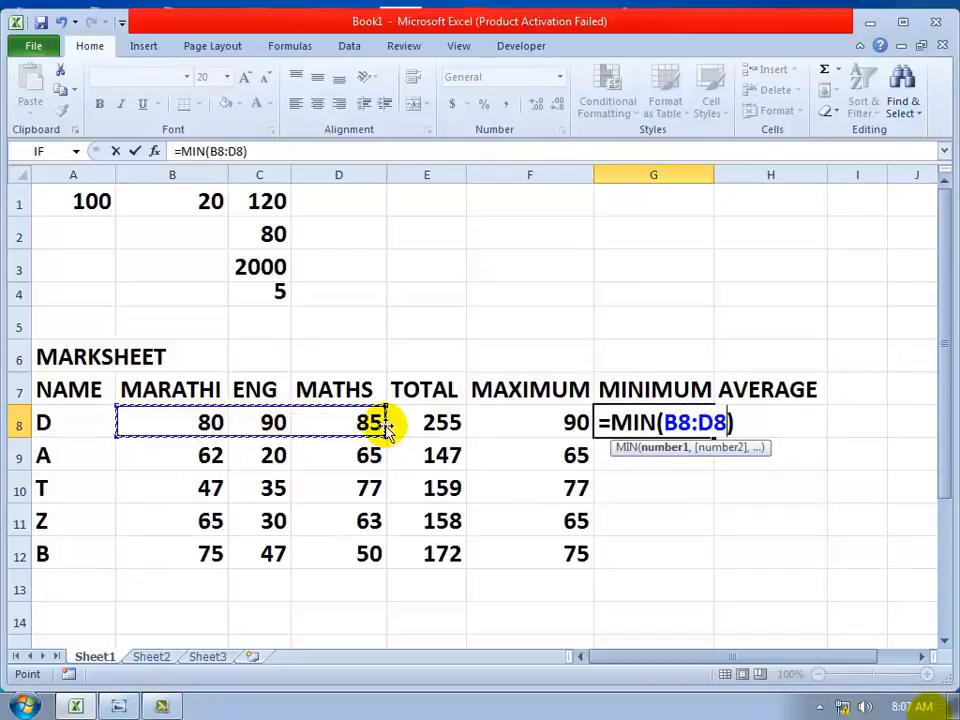
key("Return")
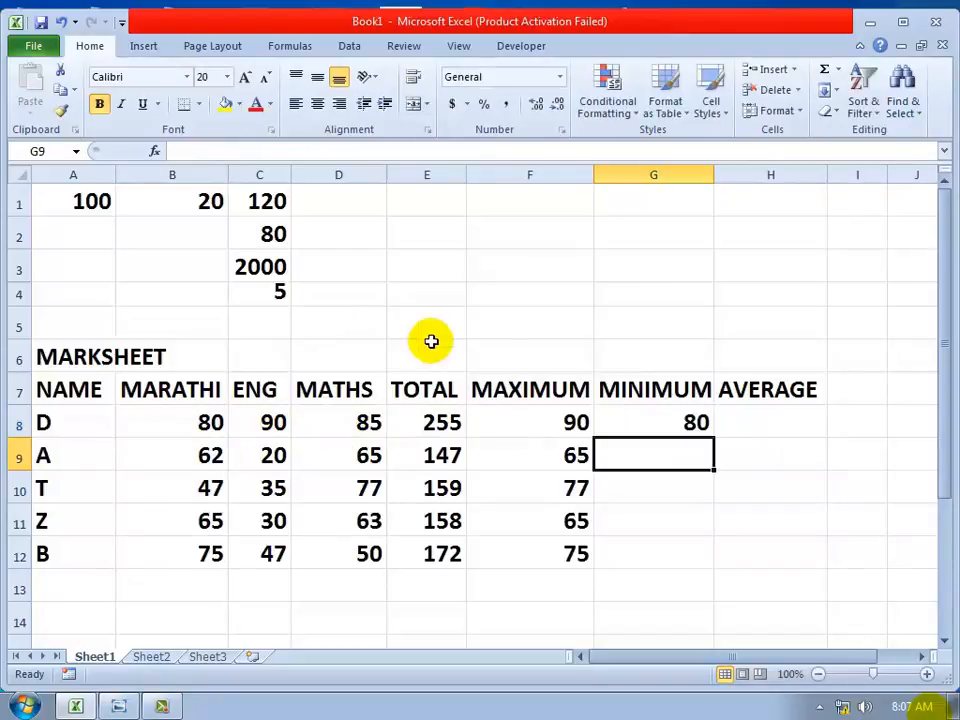
left_click(660, 421)
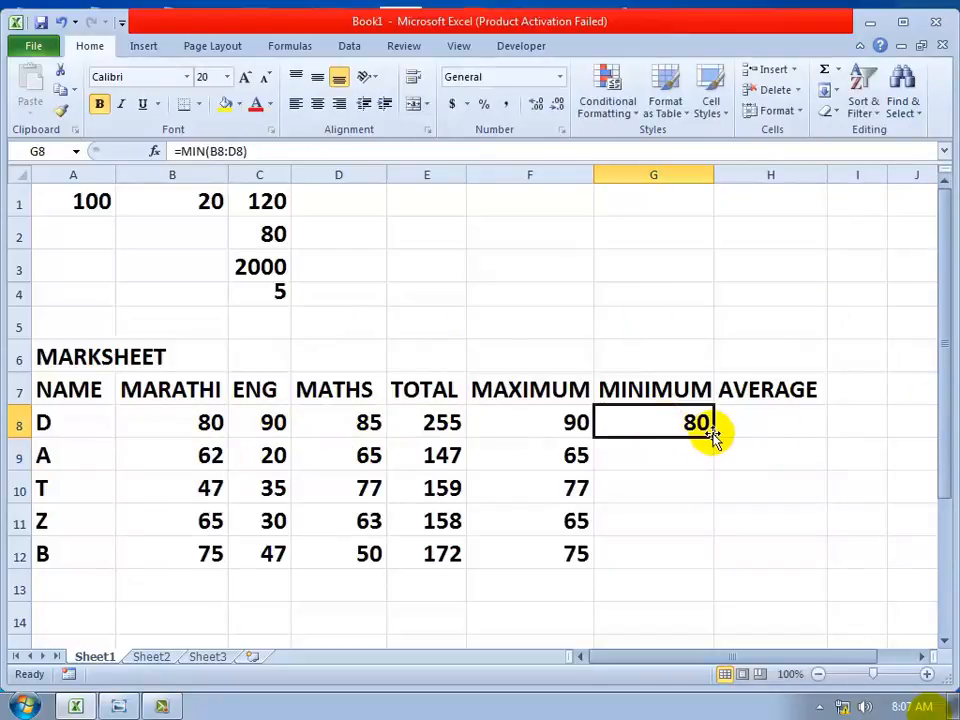
left_click_drag(707, 433, 697, 556)
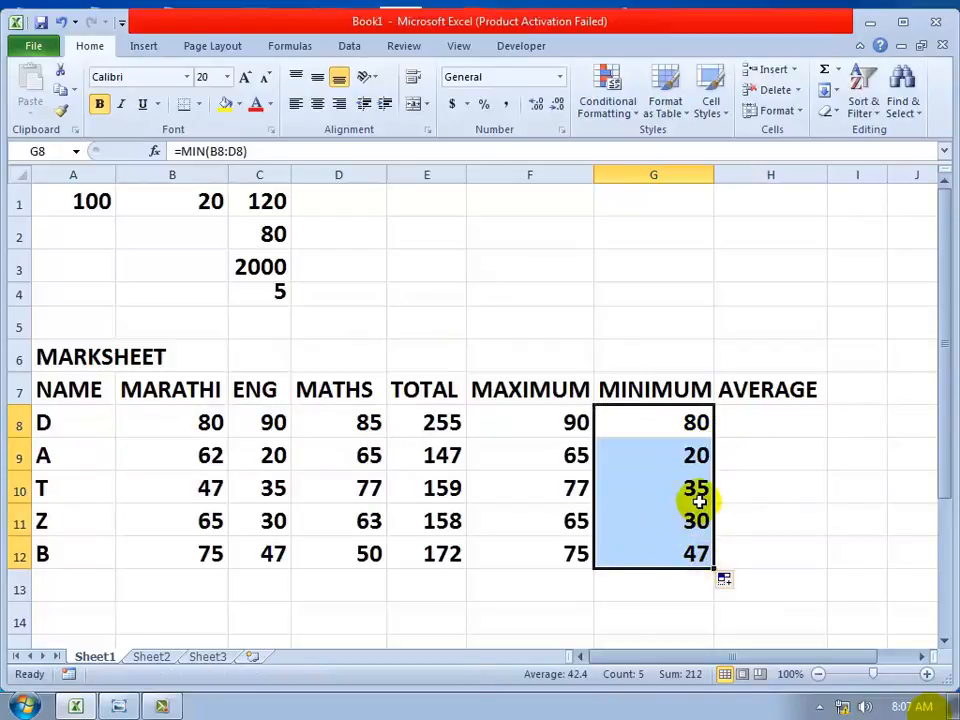
Calculate the average of the marks in B8:D8 in cell H8 with the Average function
left_click(764, 421)
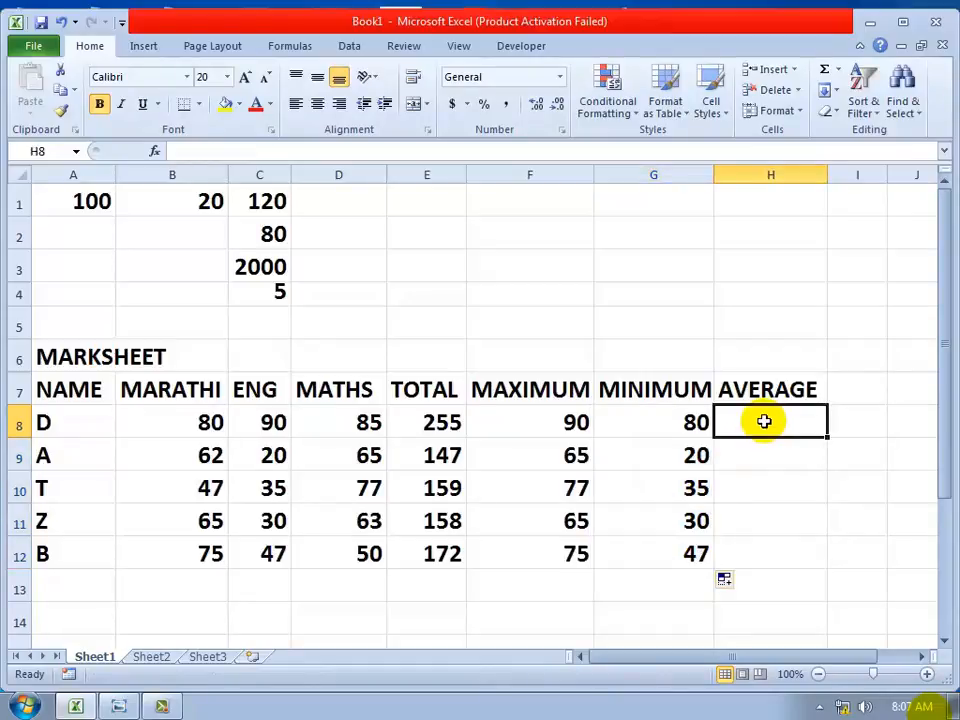
left_click(838, 72)
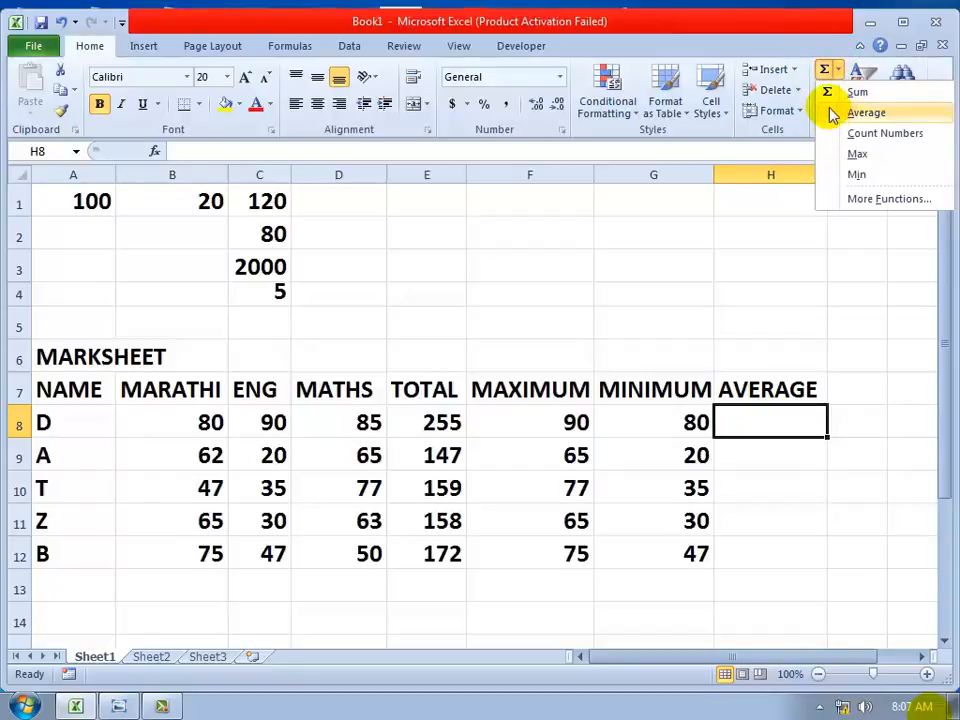
left_click(862, 113)
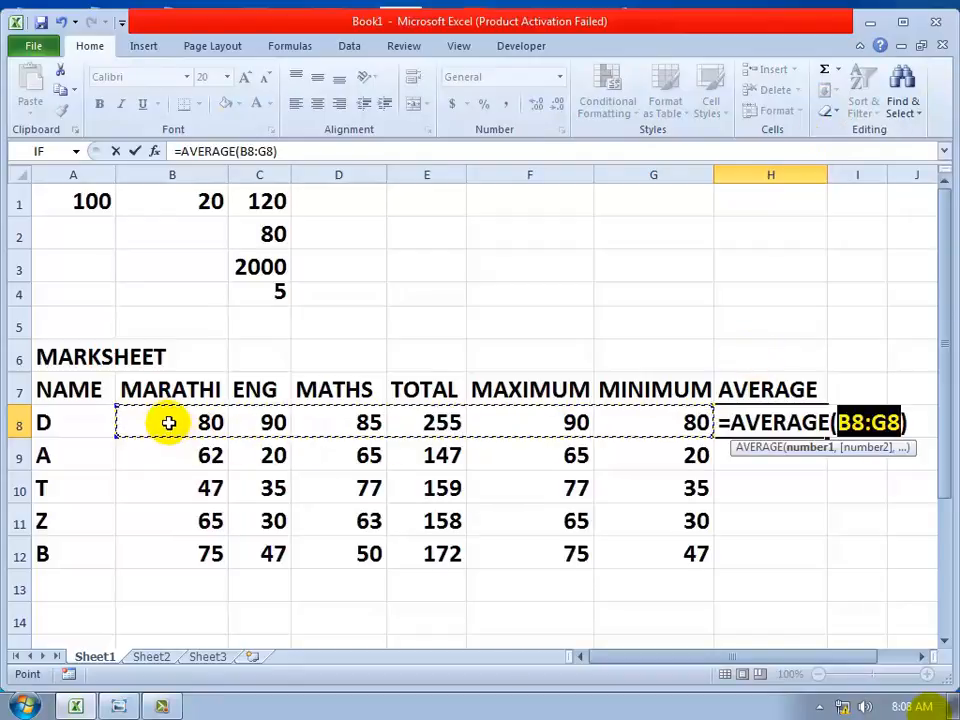
left_click_drag(167, 422, 336, 427)
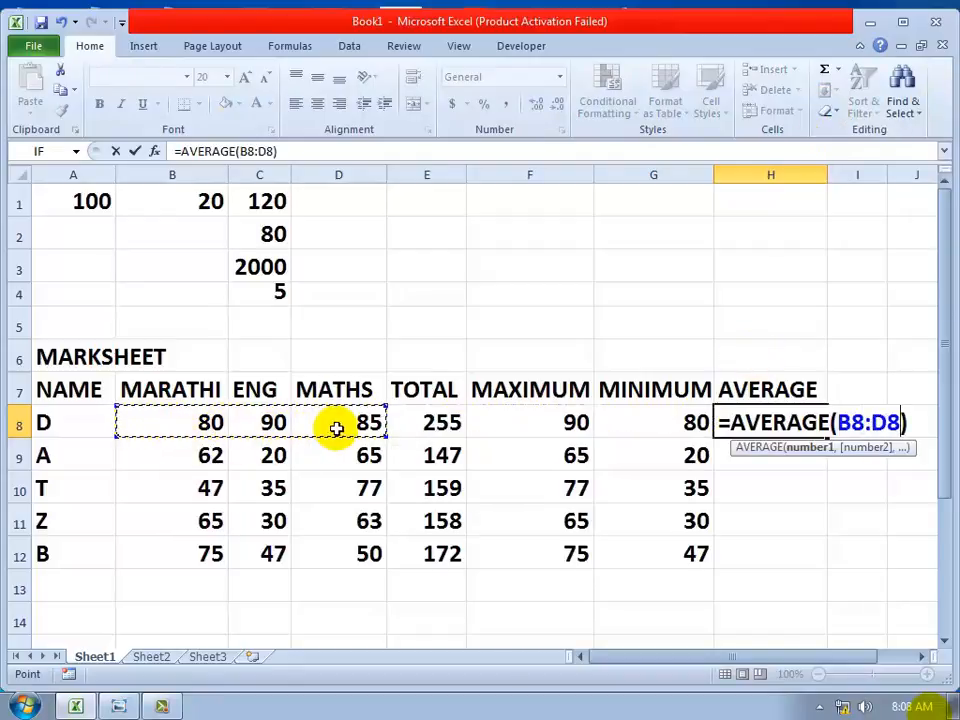
key("Return")
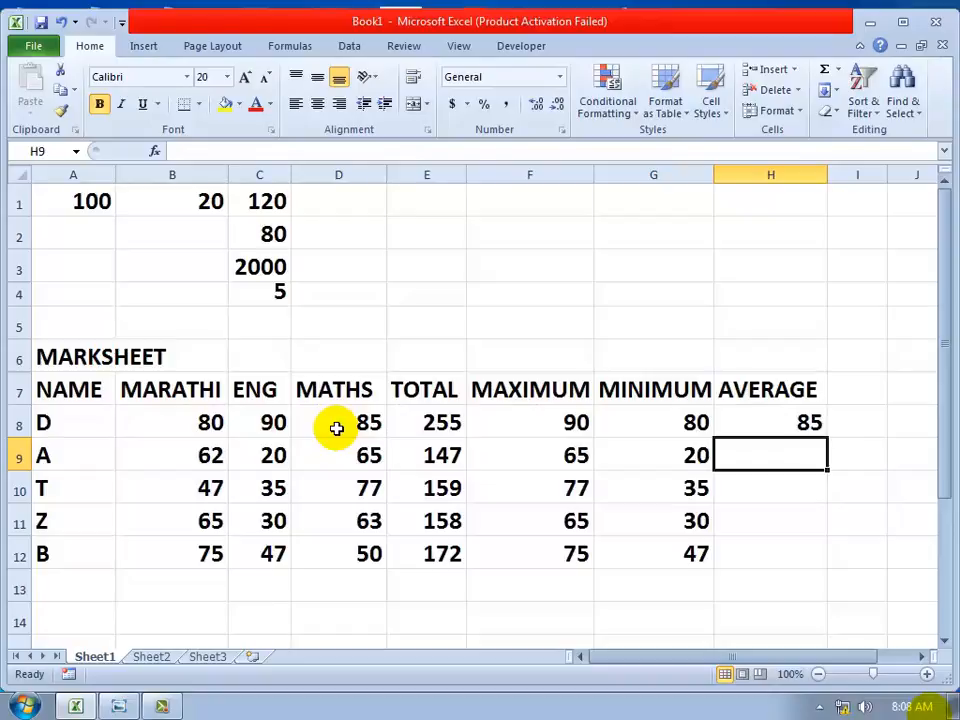
Fill the AVERAGE formula from H8 down through H12 for the remaining names
left_click(782, 421)
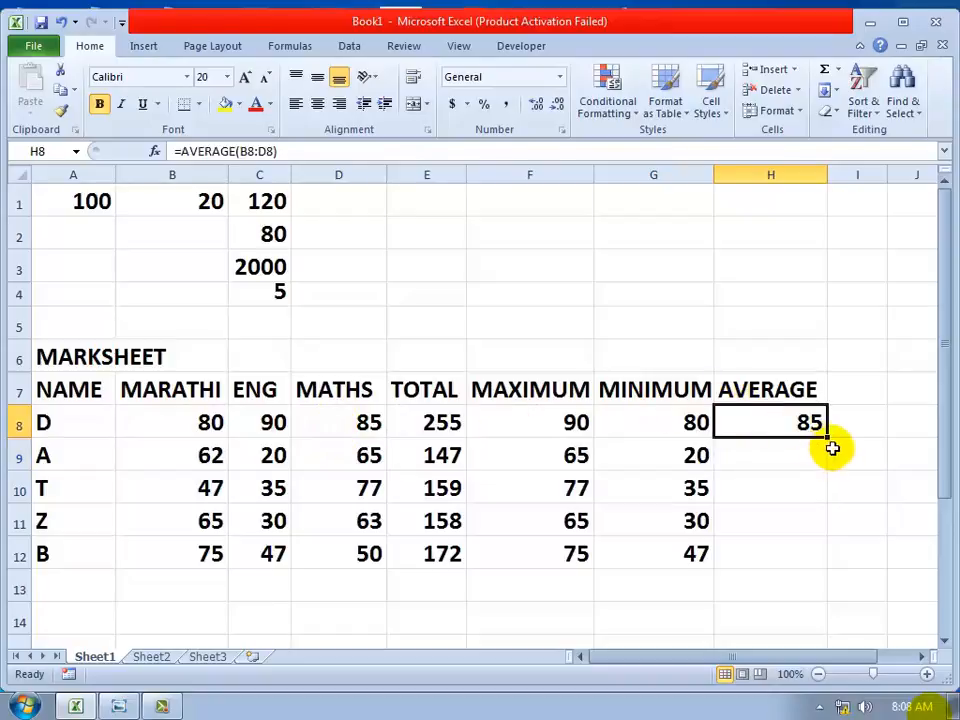
left_click_drag(826, 434, 816, 572)
Review the total, maximum, minimum and average formulas in cells E8 through H8
left_click(420, 422)
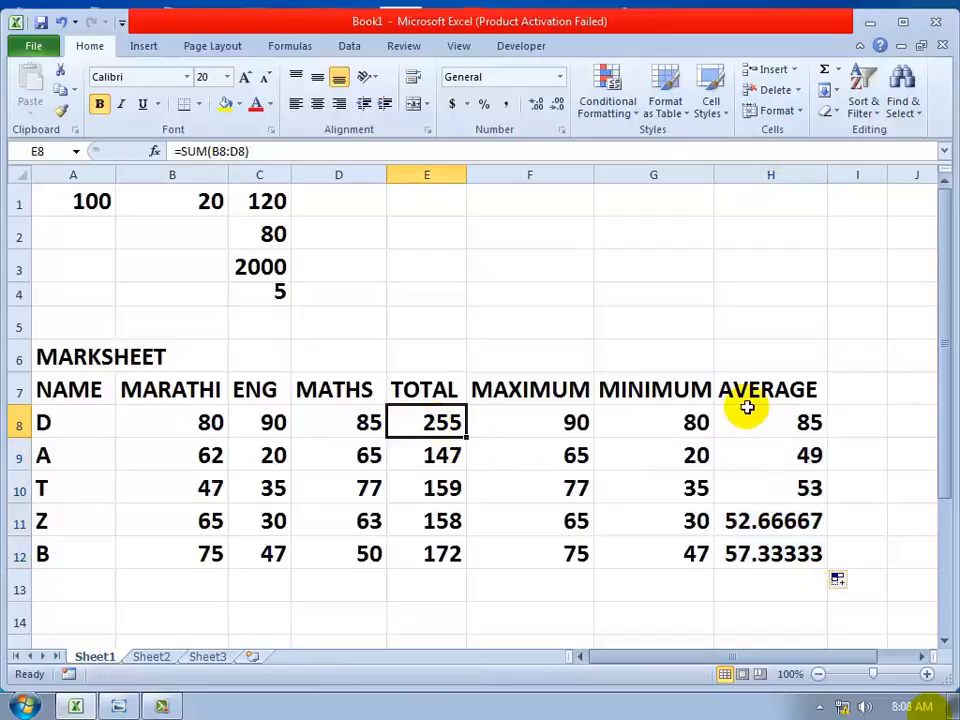
key("Right")
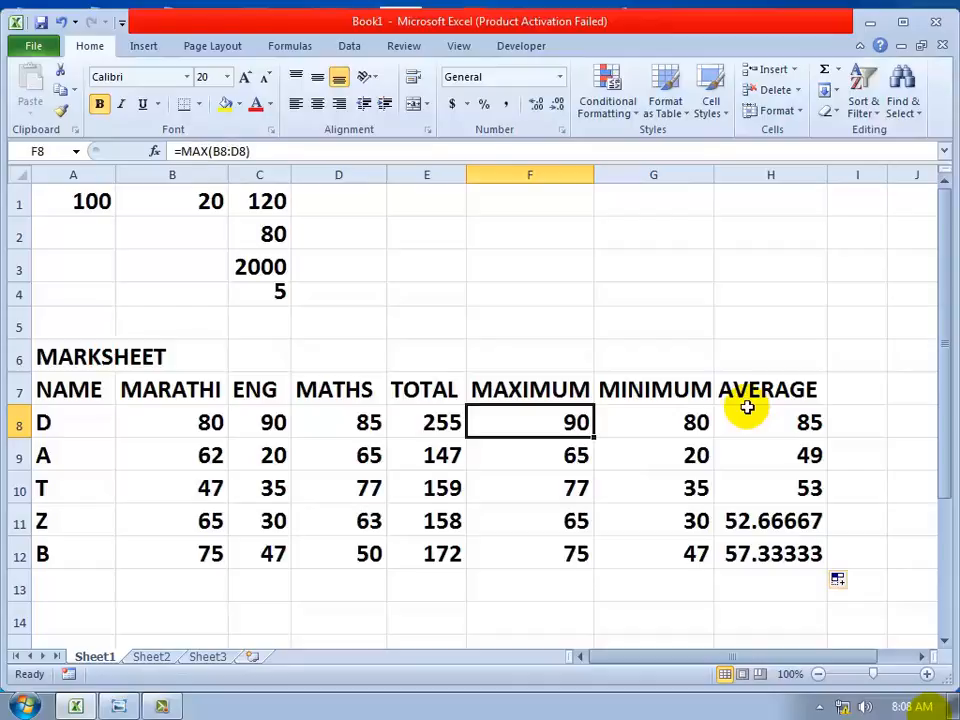
key("Right")
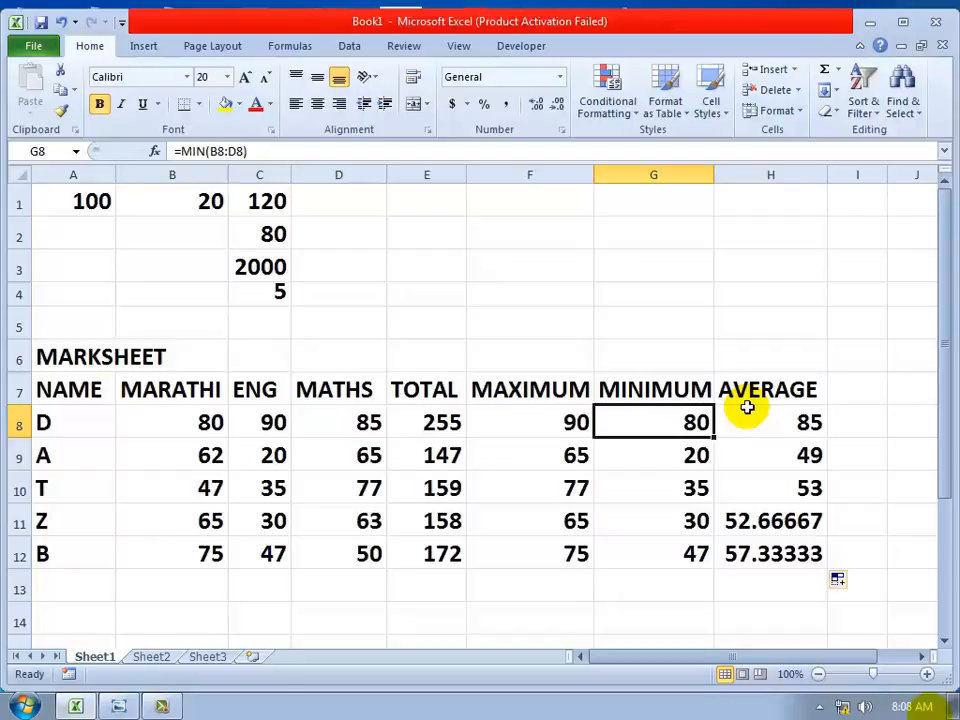
key("Right")
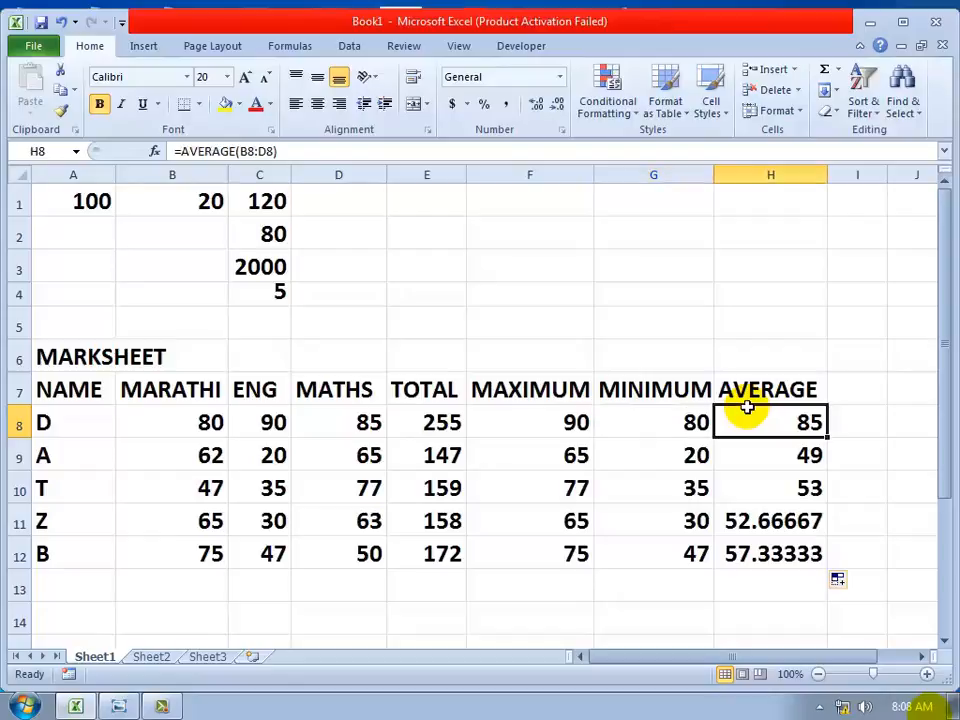
left_click(162, 707)
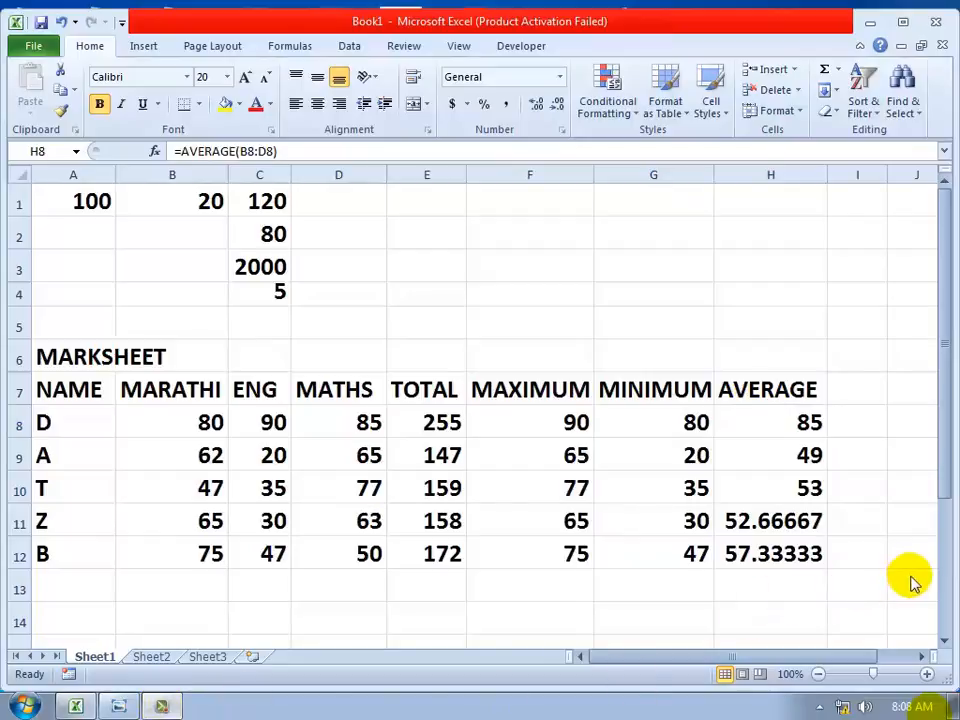
left_click(448, 590)
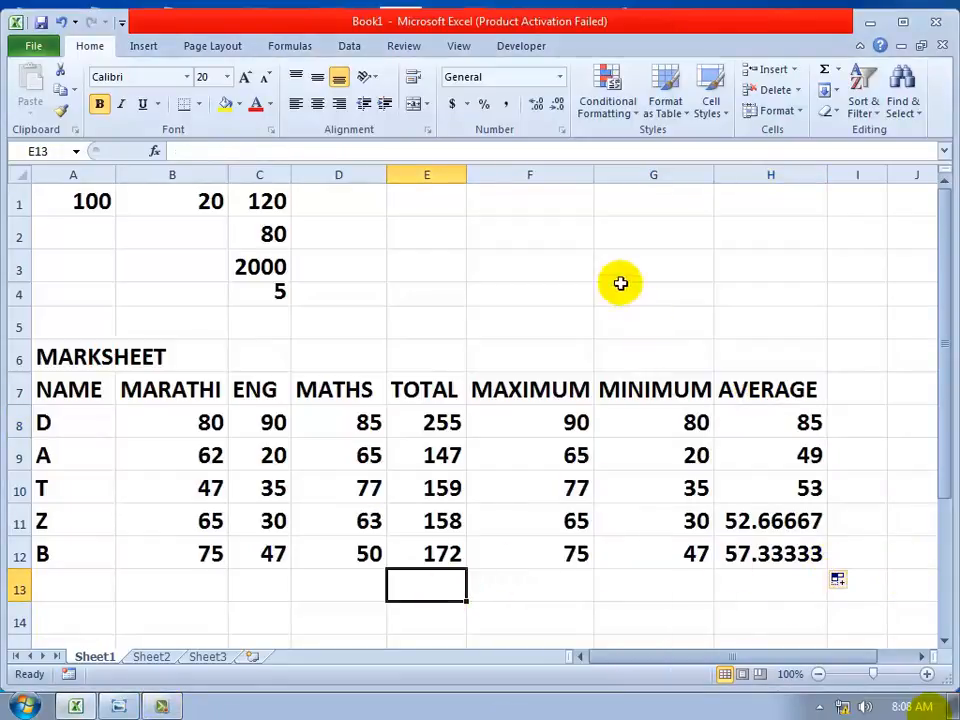
Enter the sample numbers 10, 20 and 30 in cells E2, F2 and G2
left_click(433, 234)
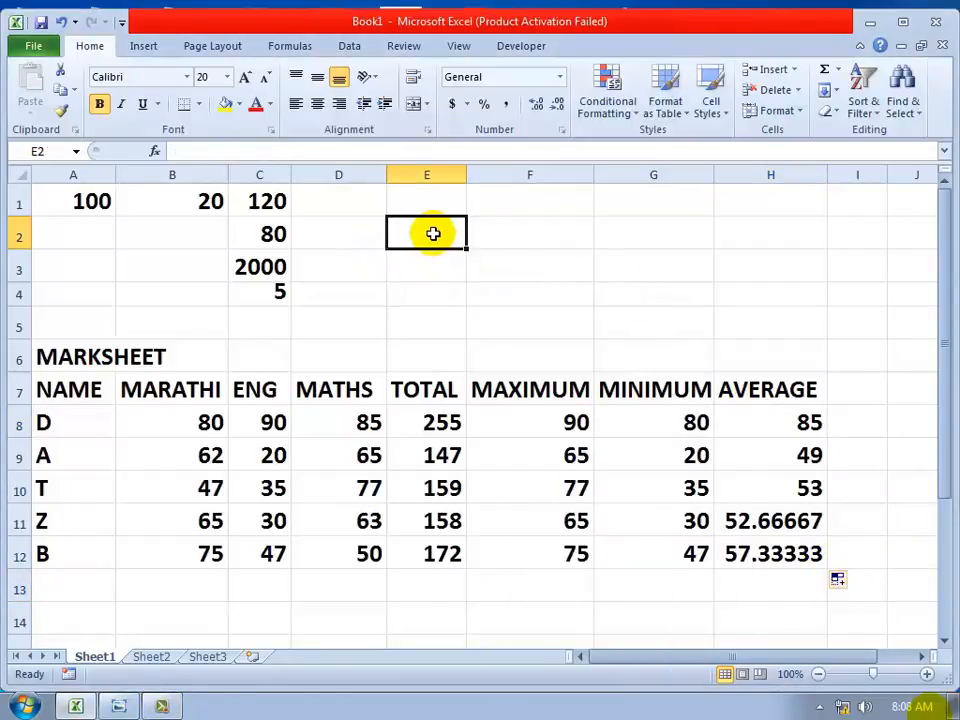
type("10")
key("Tab")
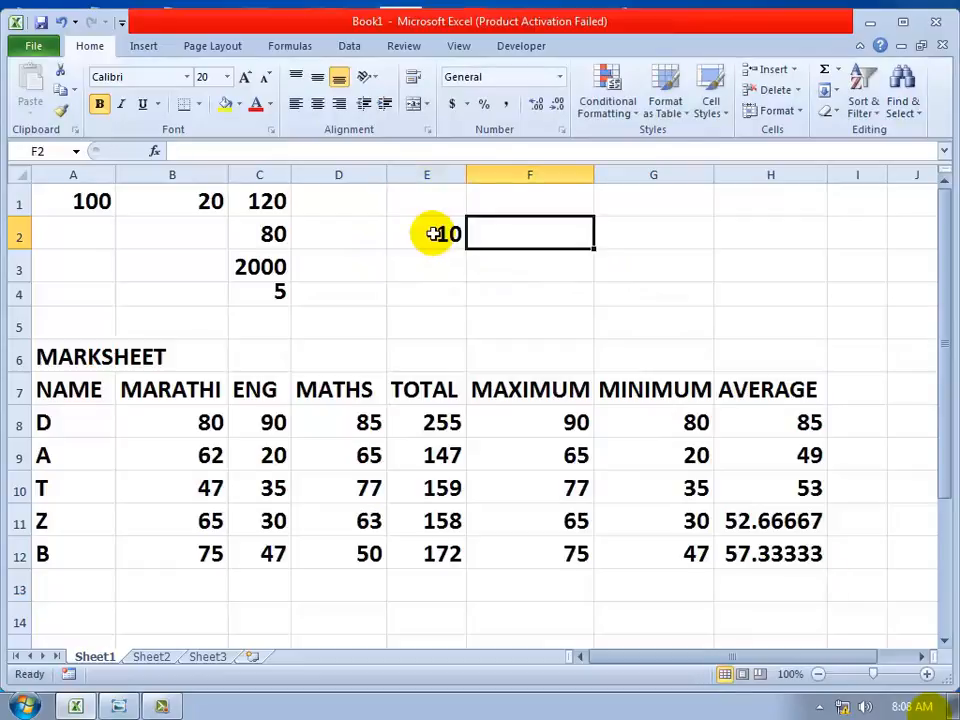
type("20")
key("Tab")
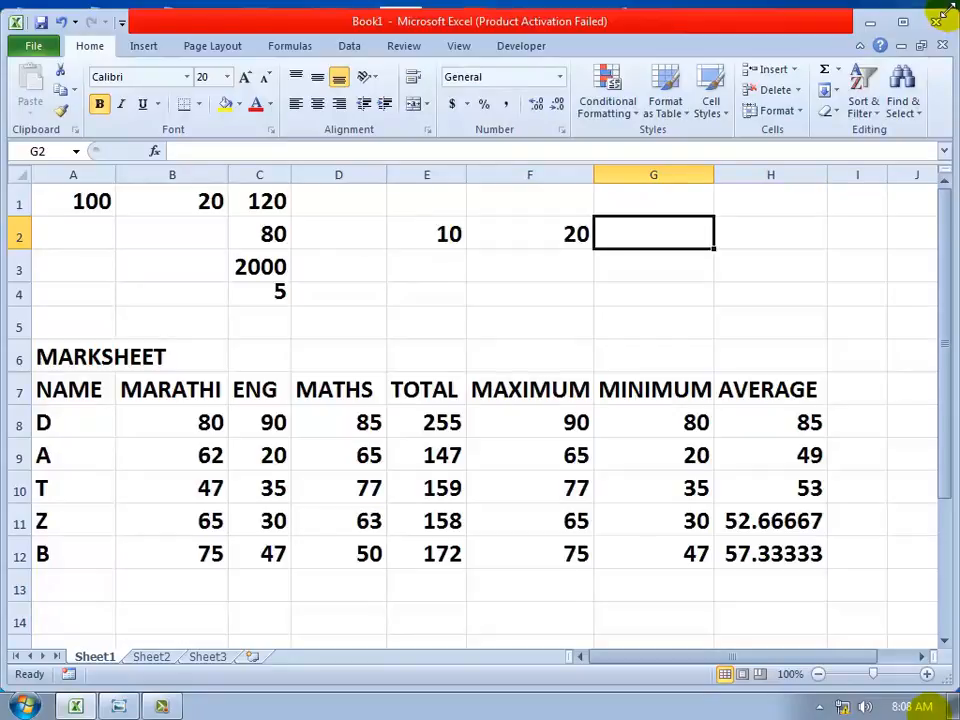
type("30")
key("Return")
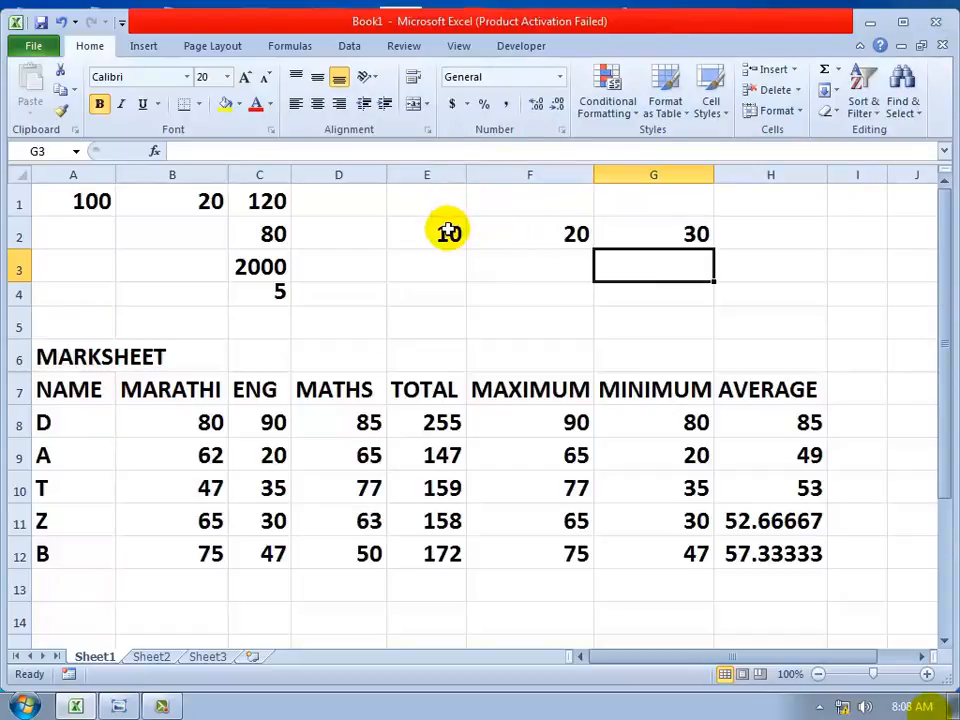
Divide the value in G2 by 2 with the formula =G2/2 in cell G3
left_click(697, 233)
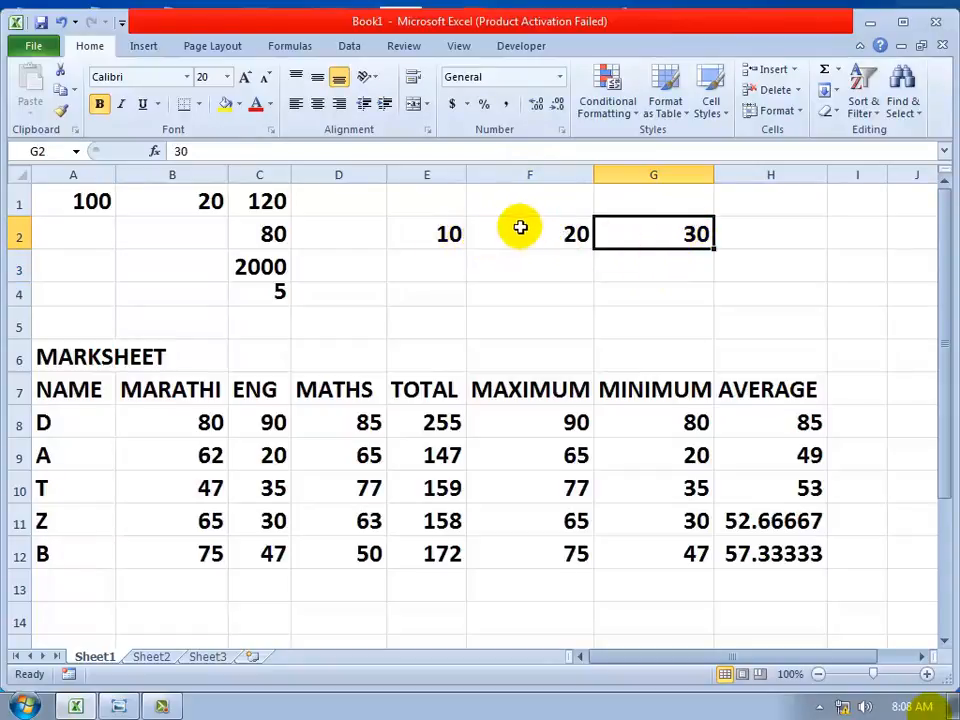
left_click(626, 258)
type("=")
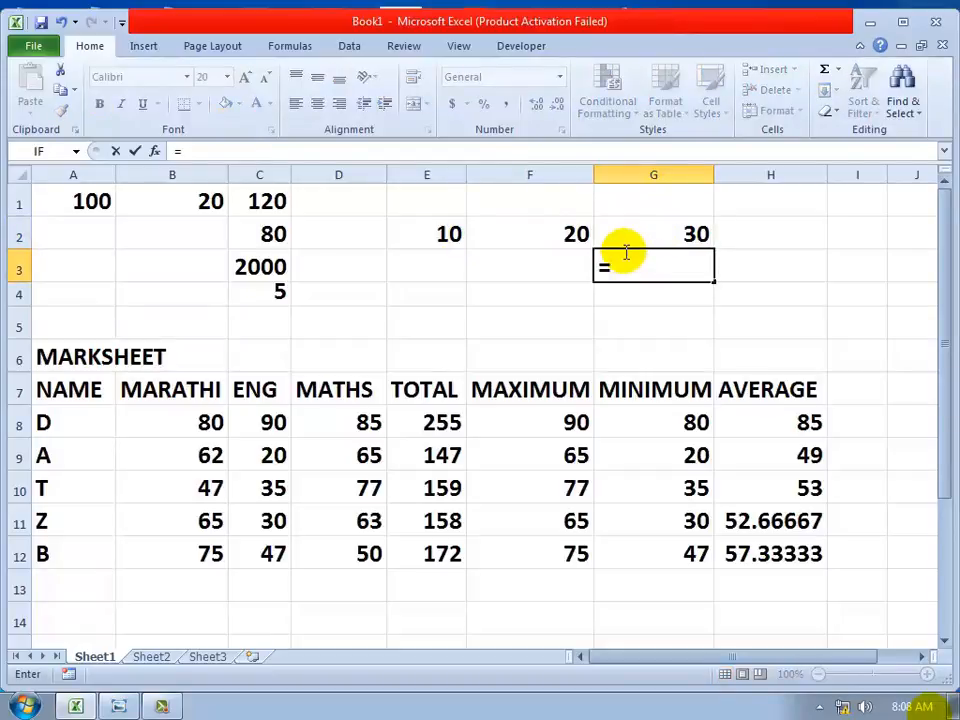
left_click(678, 224)
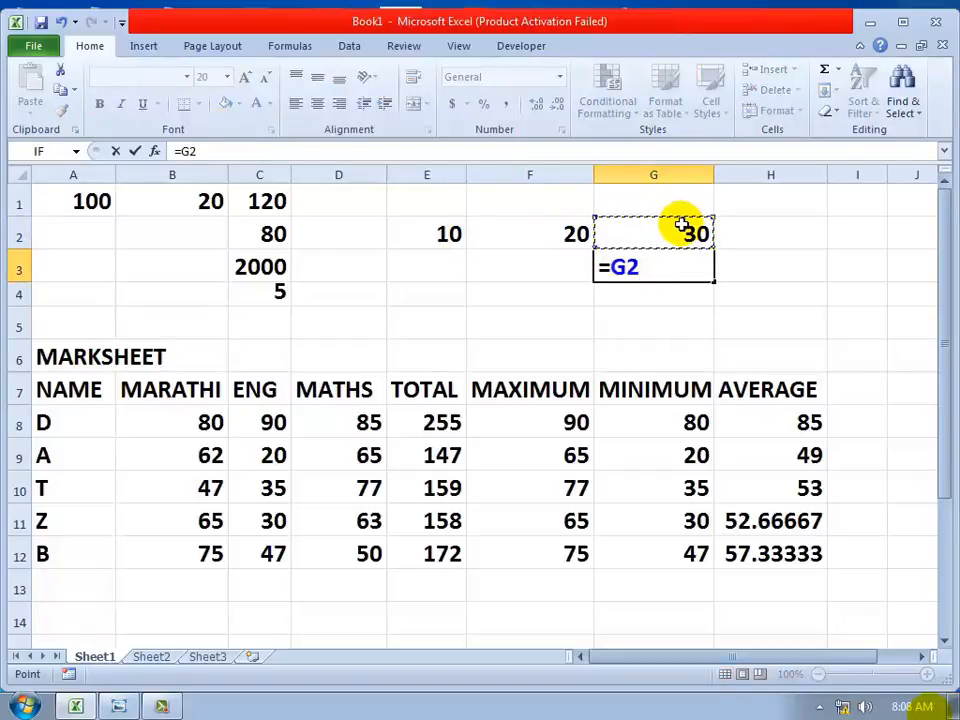
type("/2")
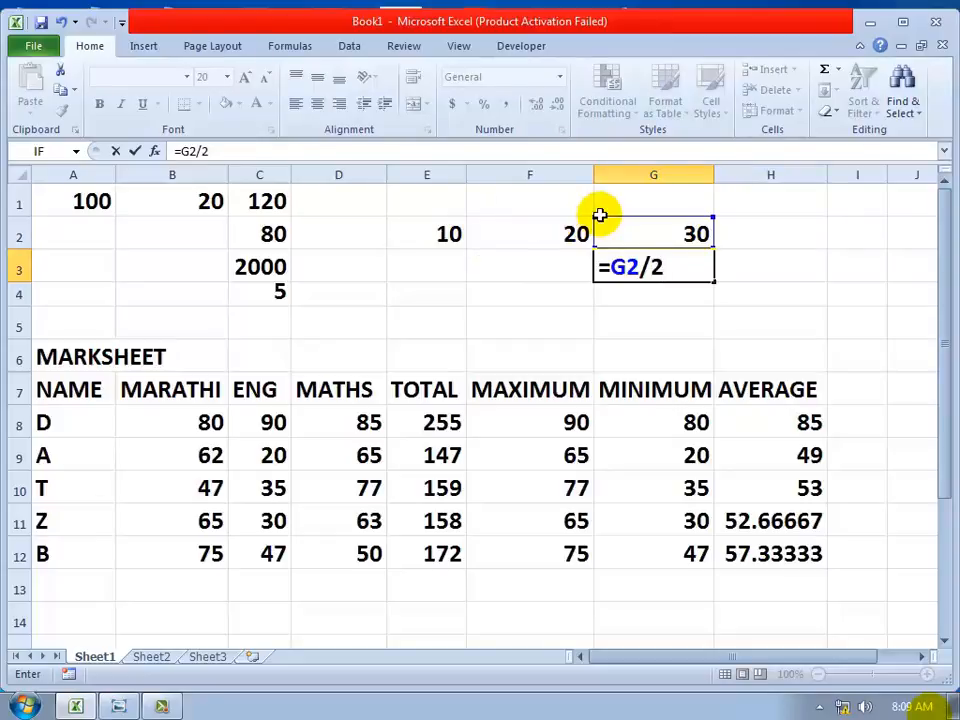
key("Return")
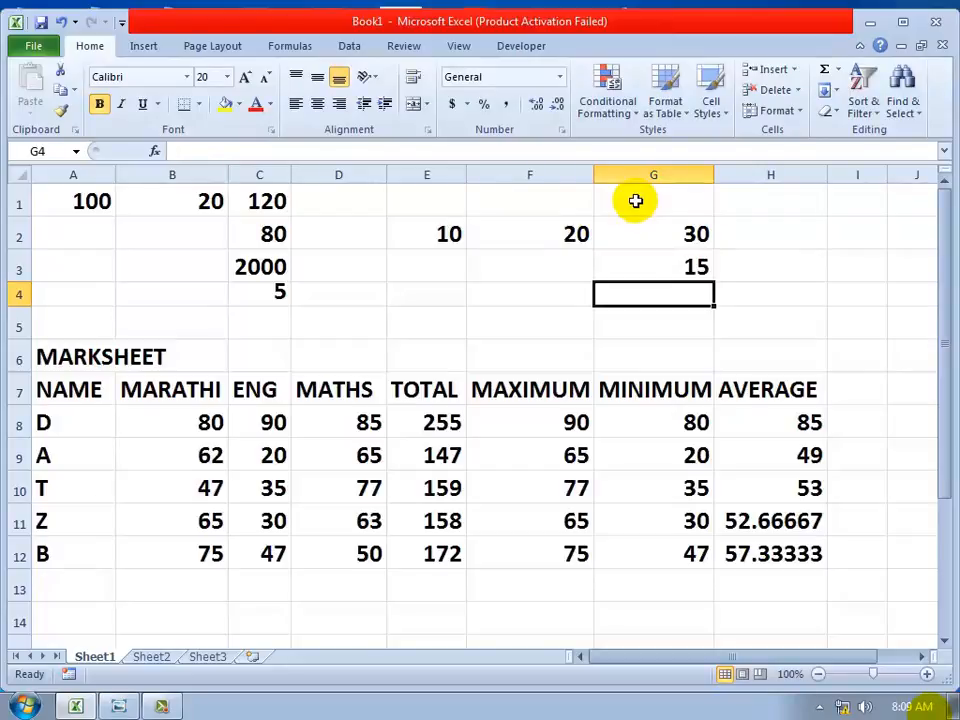
Clear the contents of the sample range E1:G4
left_click_drag(439, 208, 699, 286)
key("Delete")
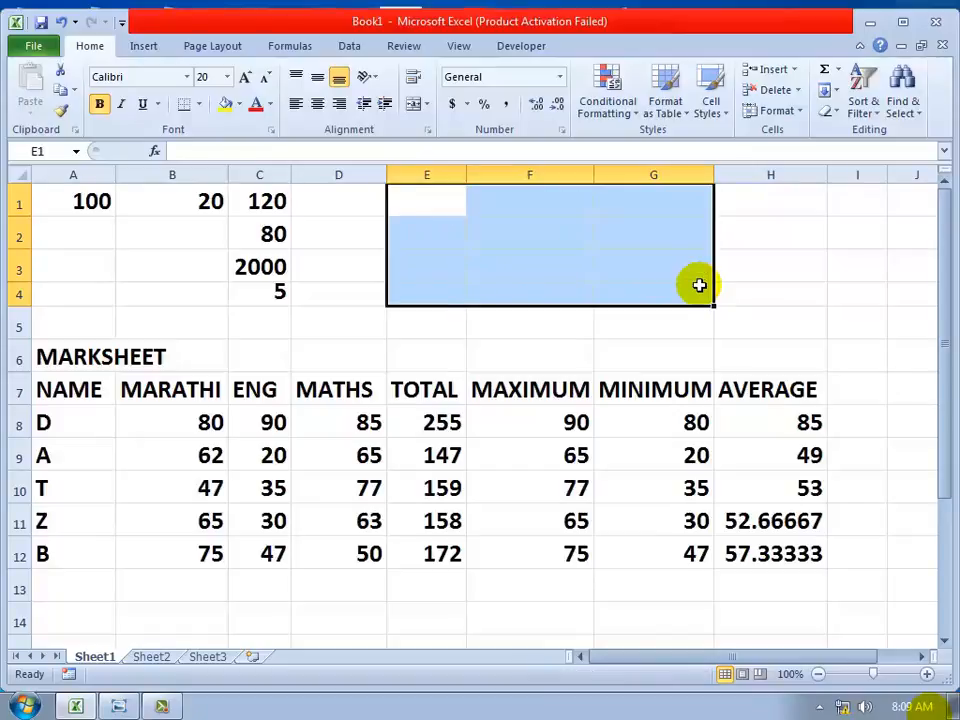
left_click(561, 388)
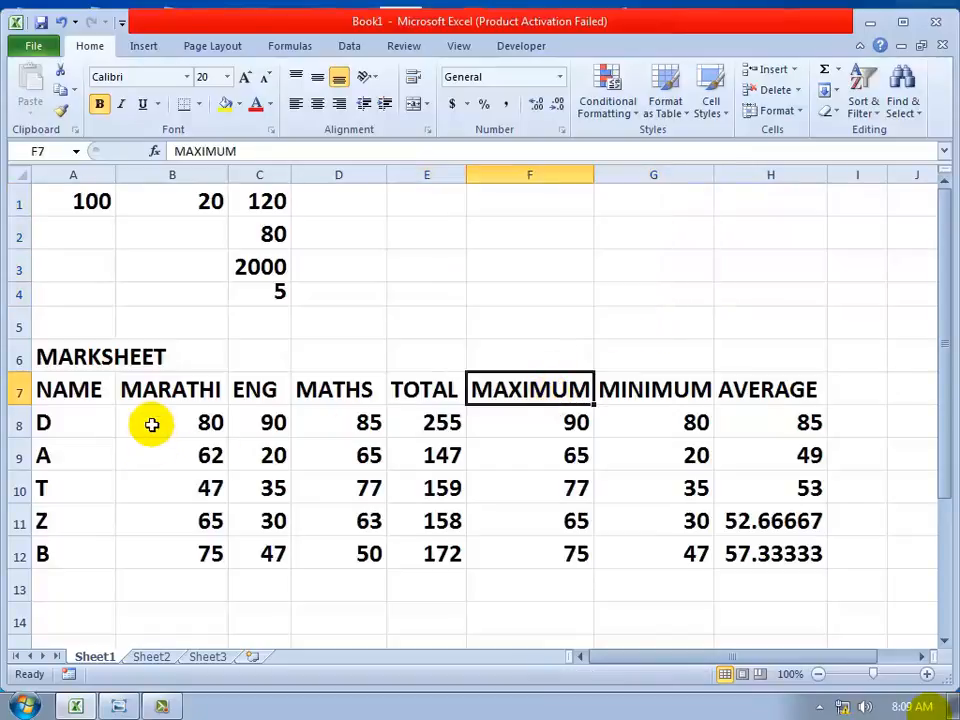
Calculate the first student's average manually with =E8/3 in cell F3, and clear that cell again
left_click(430, 422)
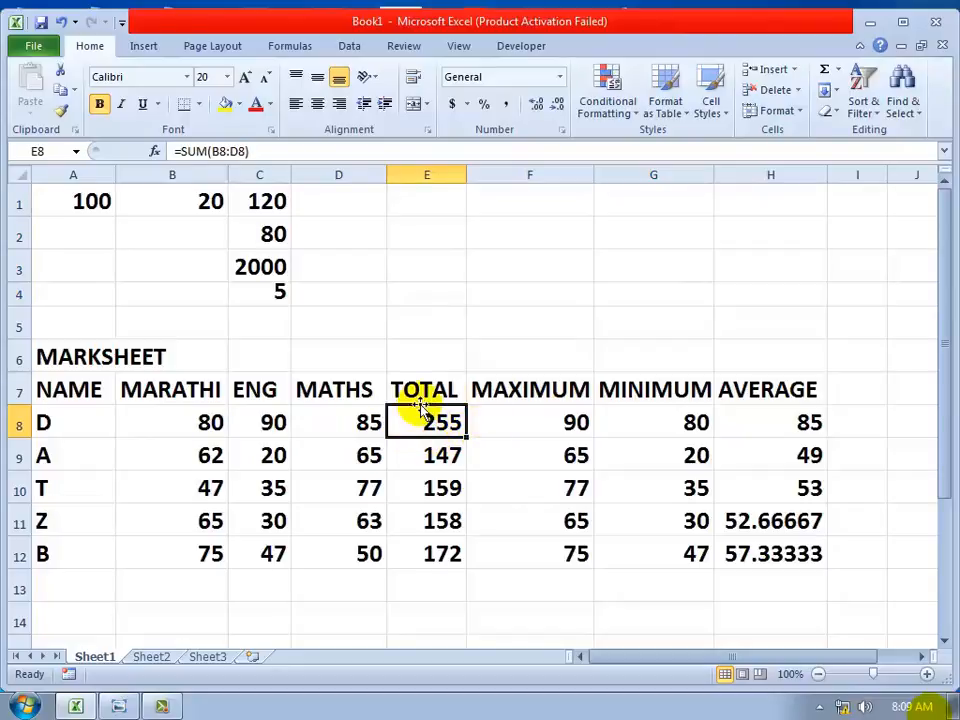
left_click(551, 277)
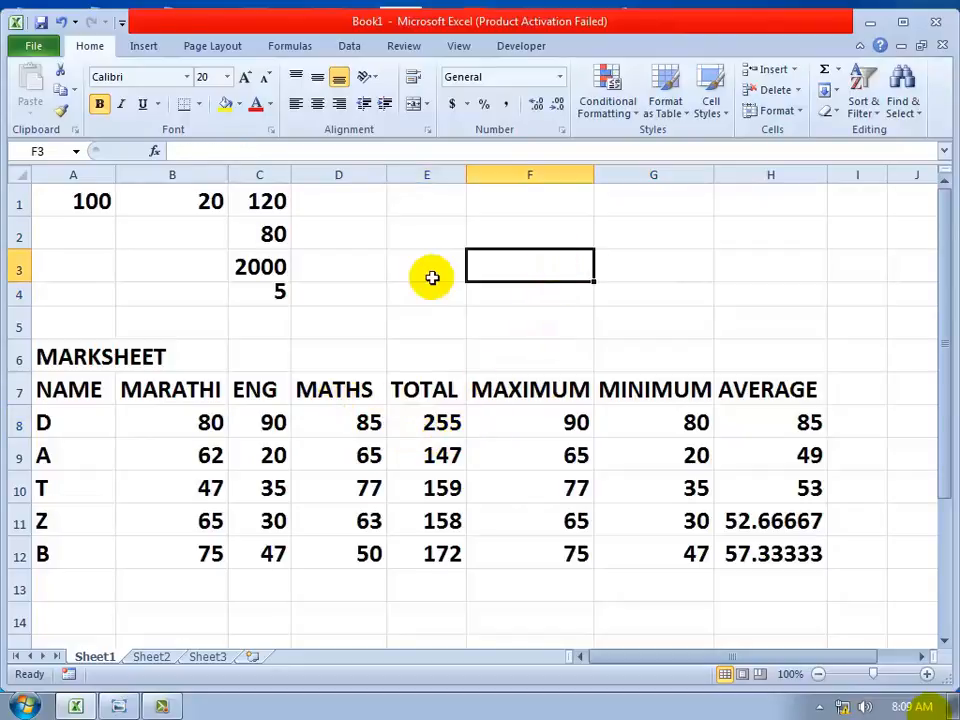
type("=")
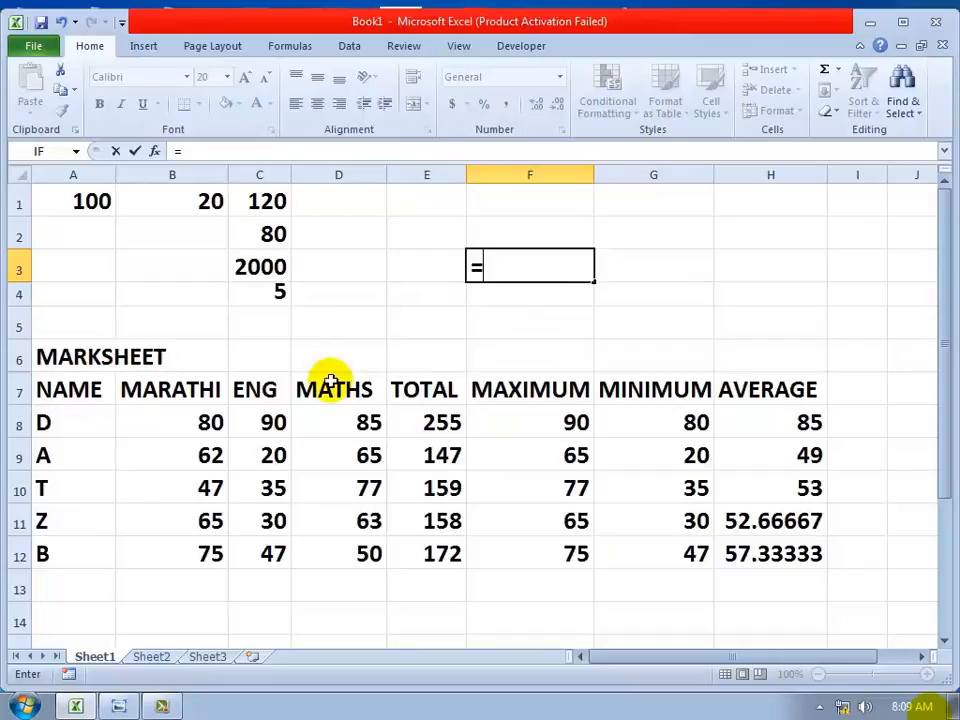
left_click(430, 422)
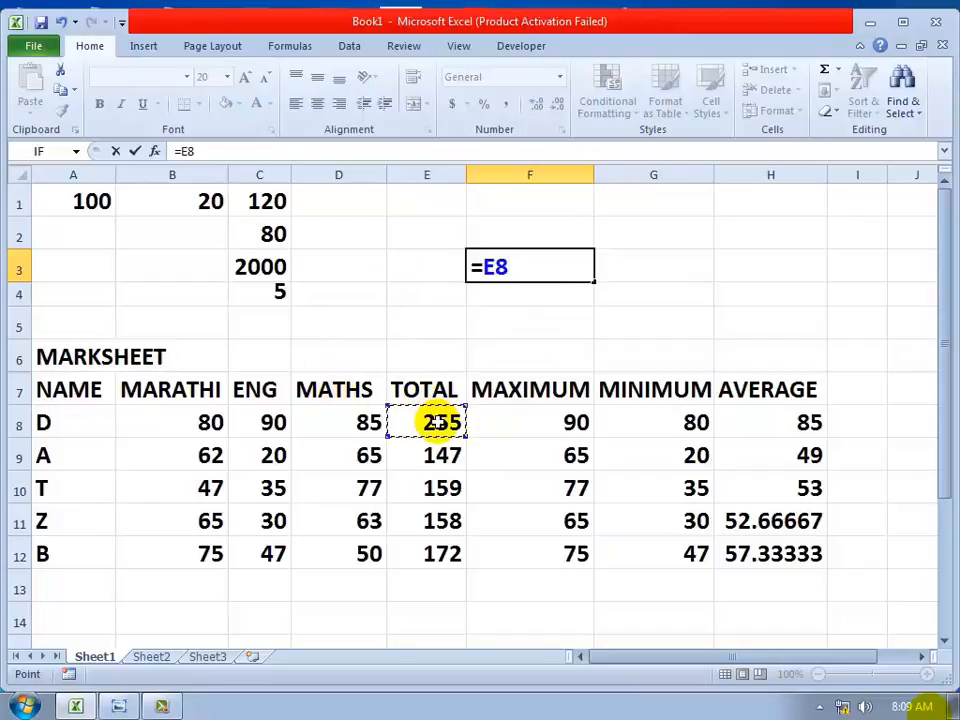
type("/3")
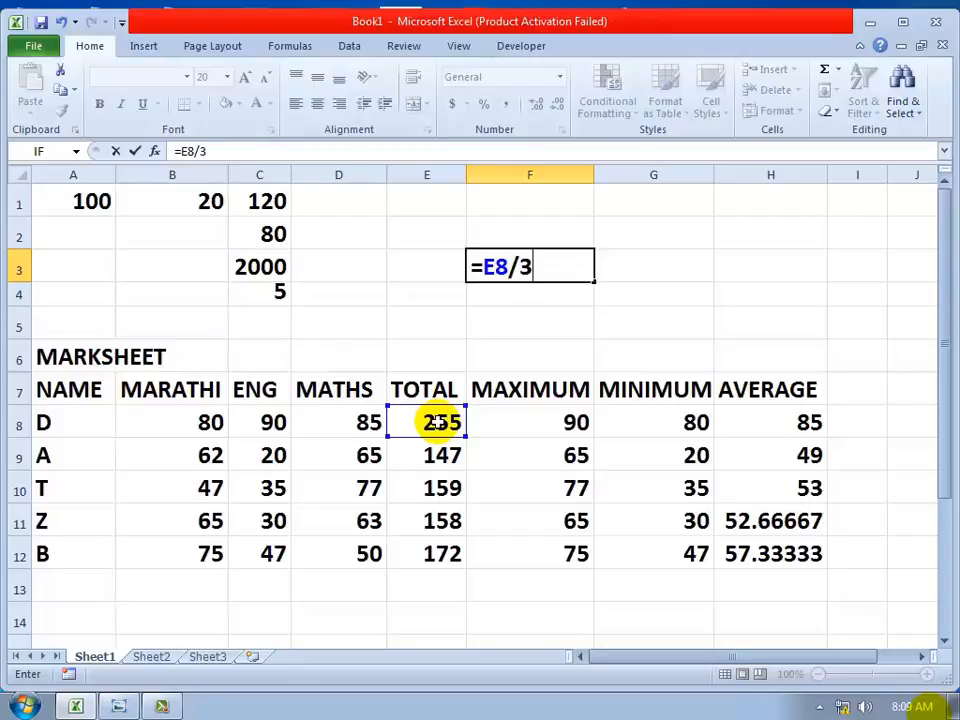
key("Return")
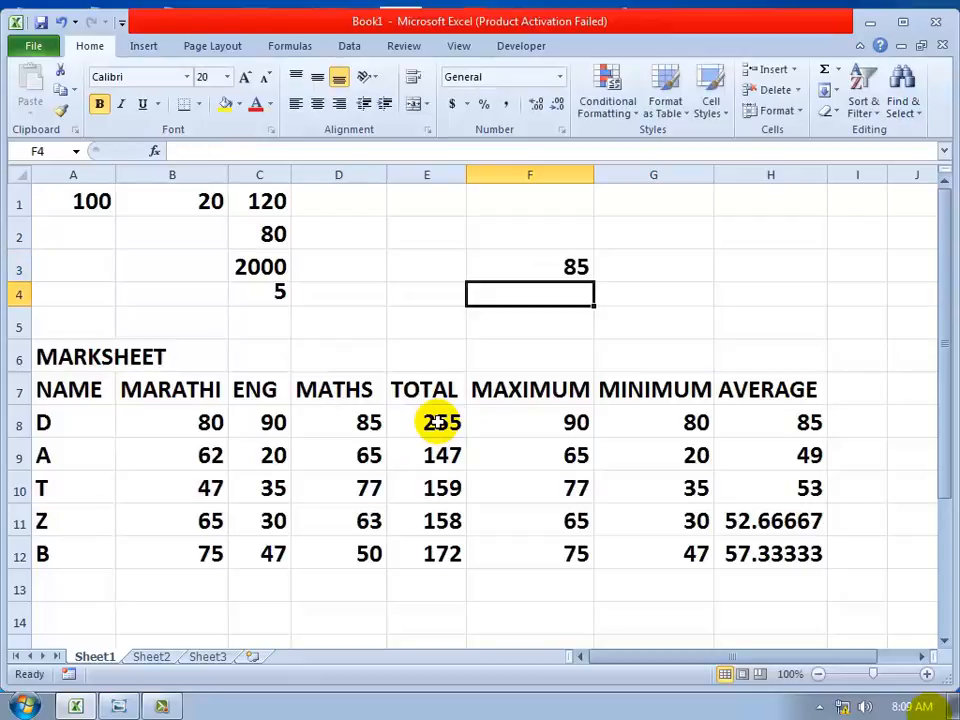
left_click(574, 266)
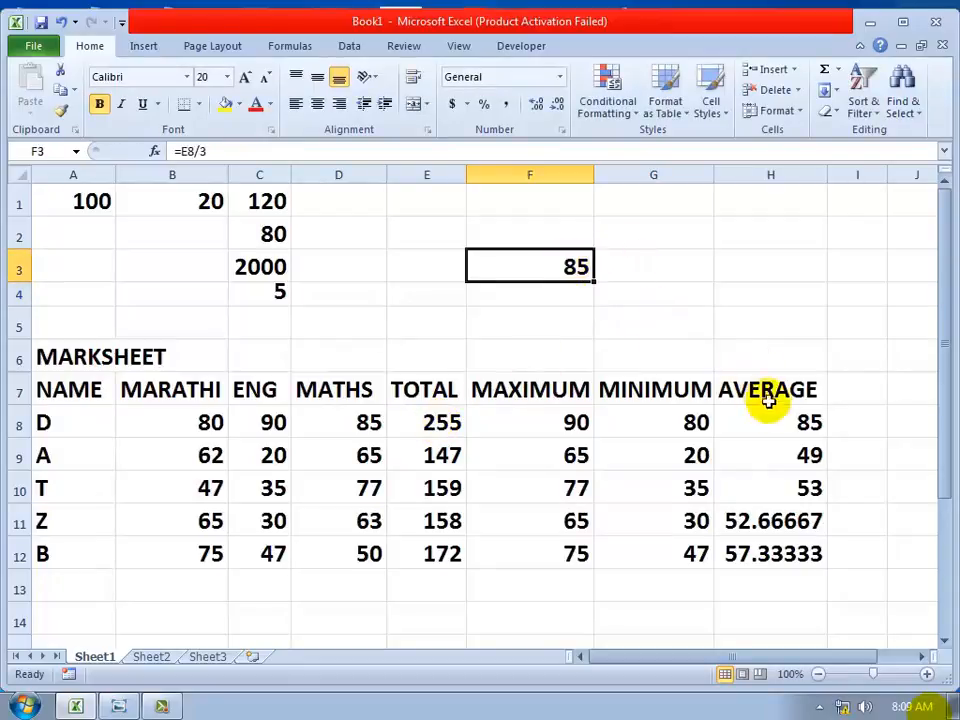
key("Delete")
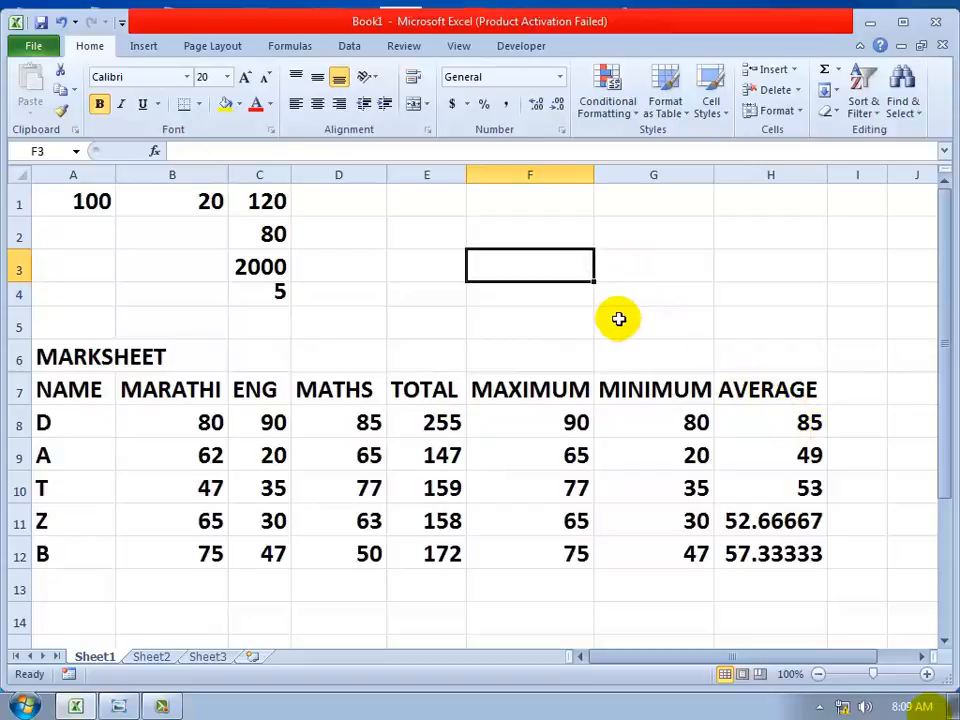
Clear all total, maximum, minimum and average results in E8:H12 of the marksheet
left_click(701, 258)
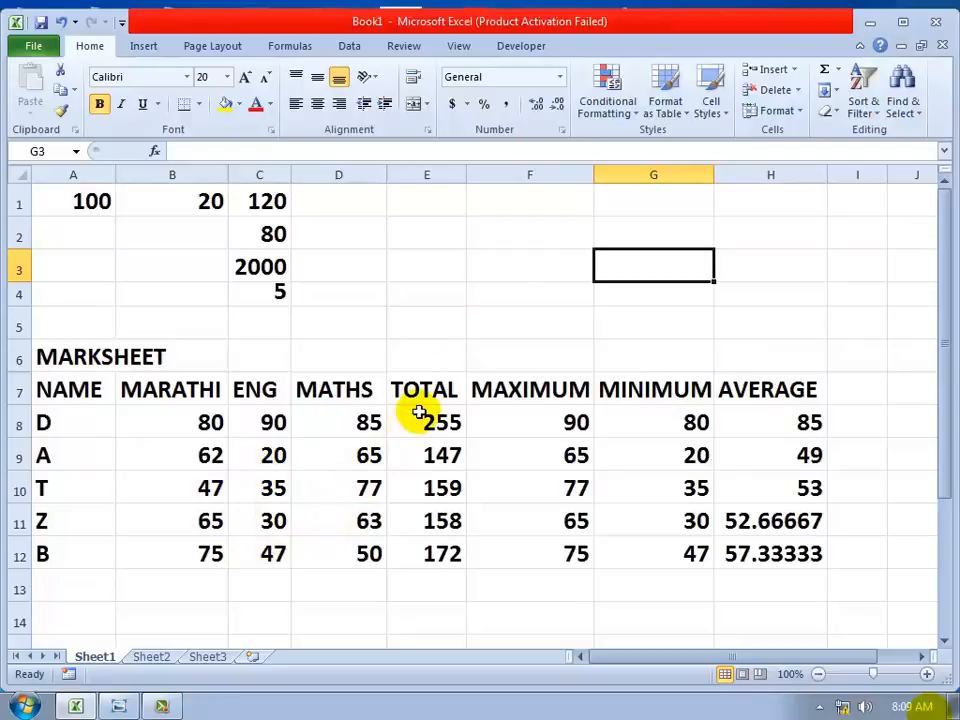
left_click_drag(419, 413, 825, 557)
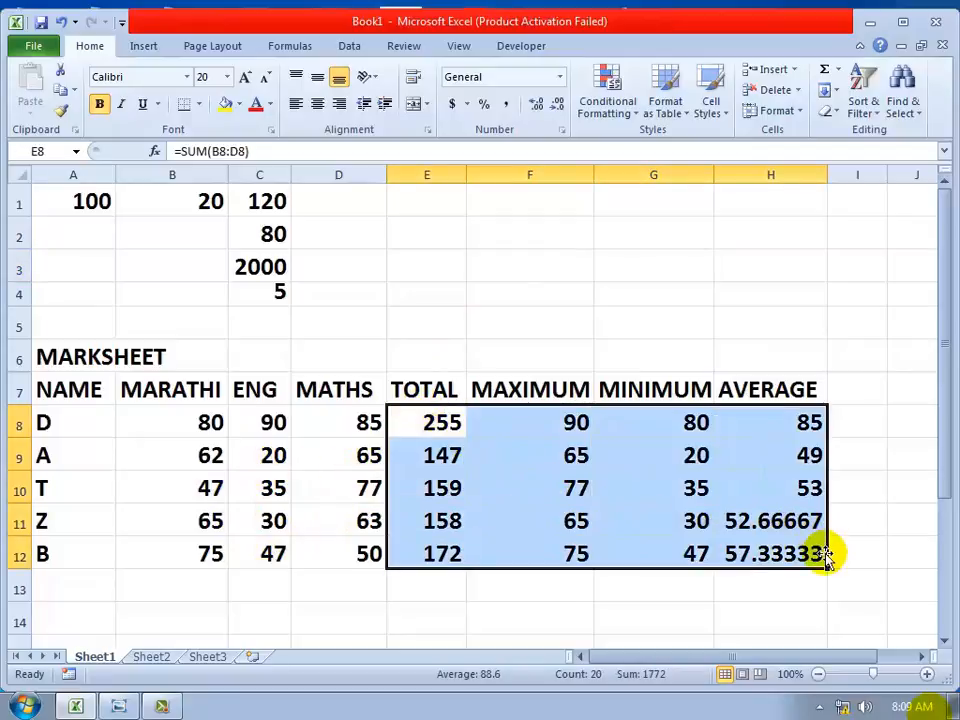
key("Delete")
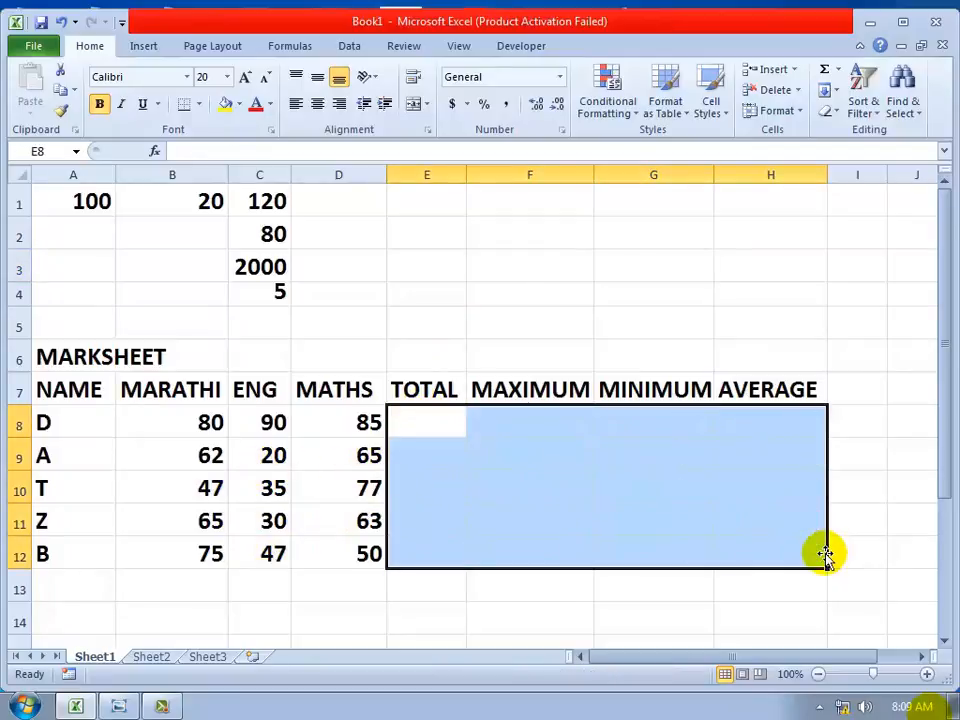
Calculate the total of the marks in B8:D8 in cell E8 with the Sum function
left_click(411, 423)
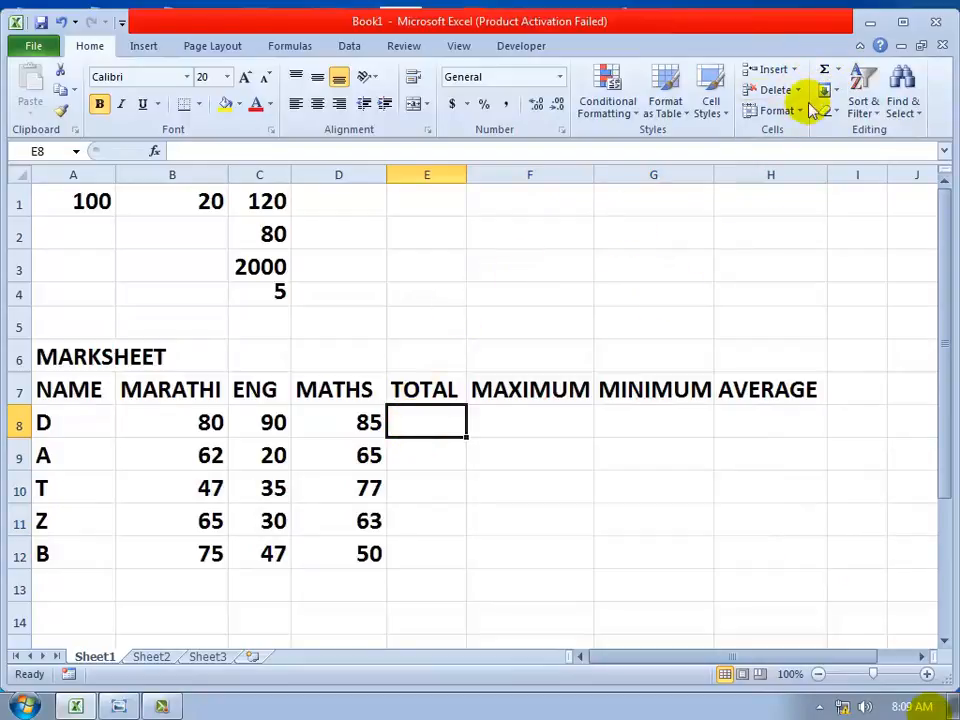
left_click(839, 70)
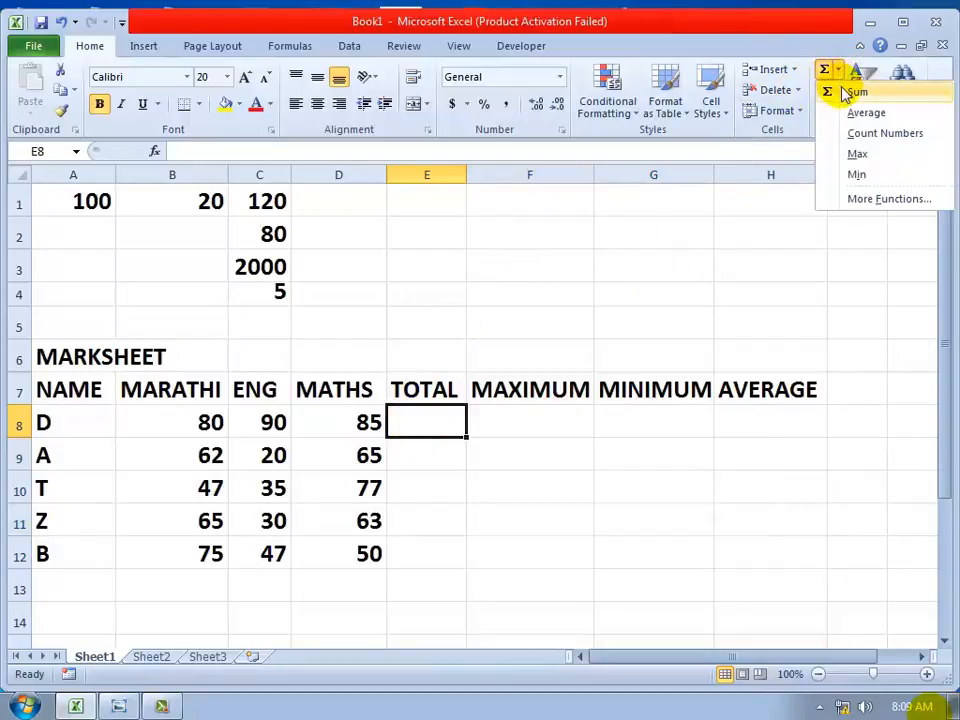
left_click(845, 92)
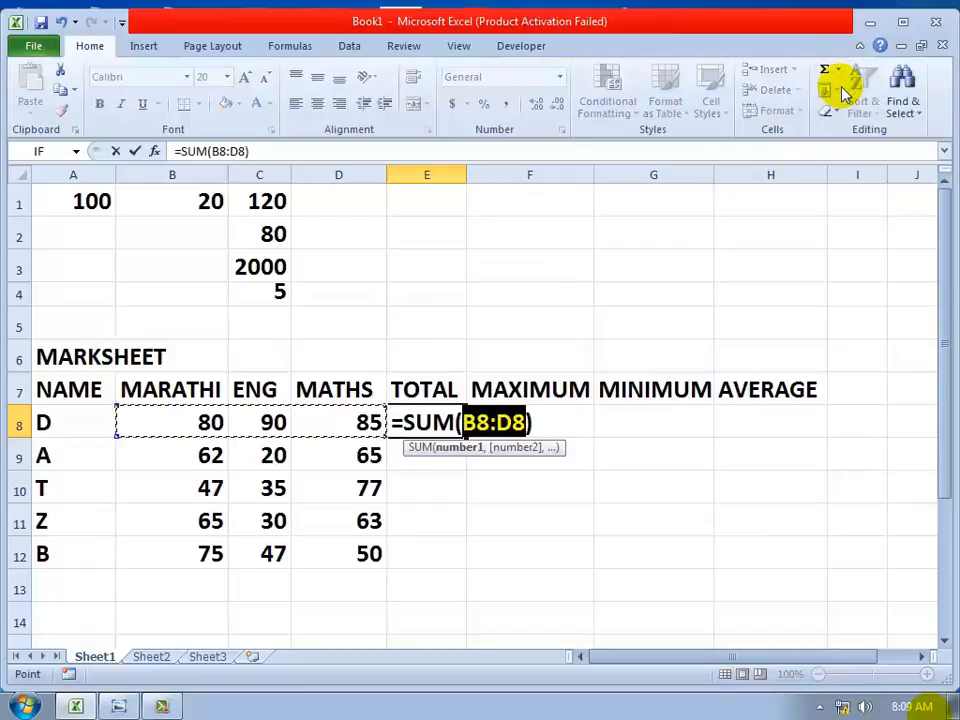
left_click(176, 420)
left_click_drag(176, 420, 332, 413)
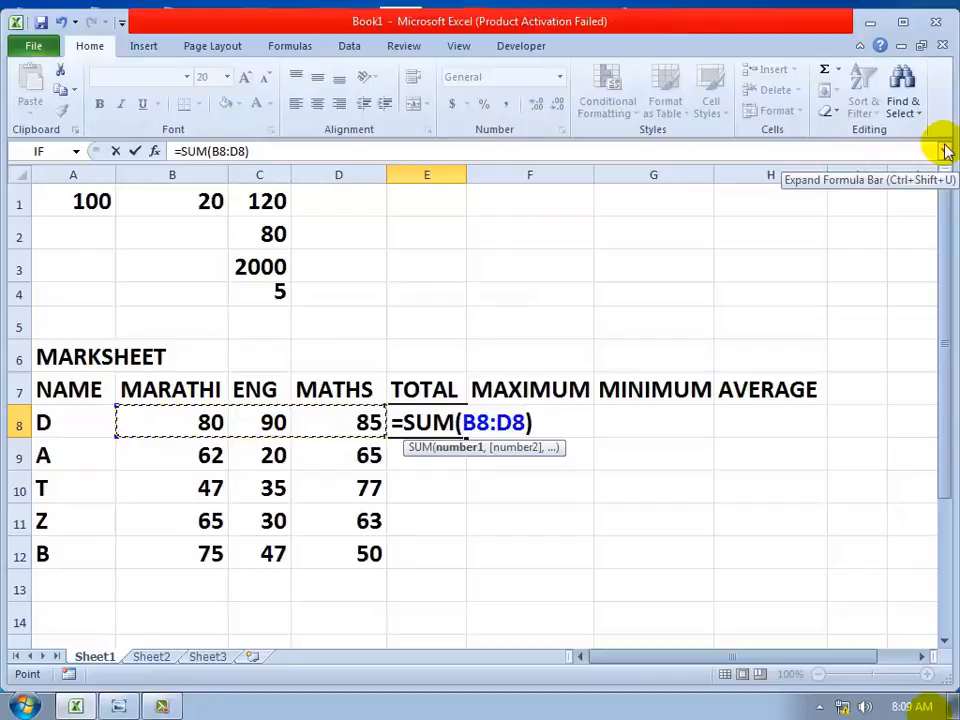
key("Return")
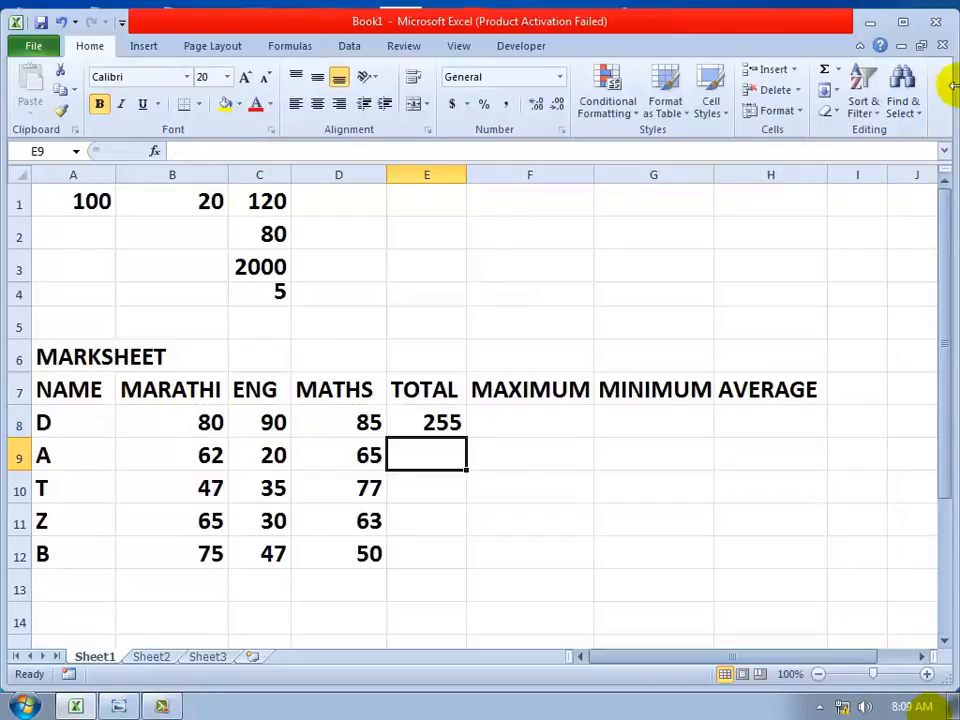
Fill the total formula from cell E8 down to E12 for the remaining students
left_click(445, 420)
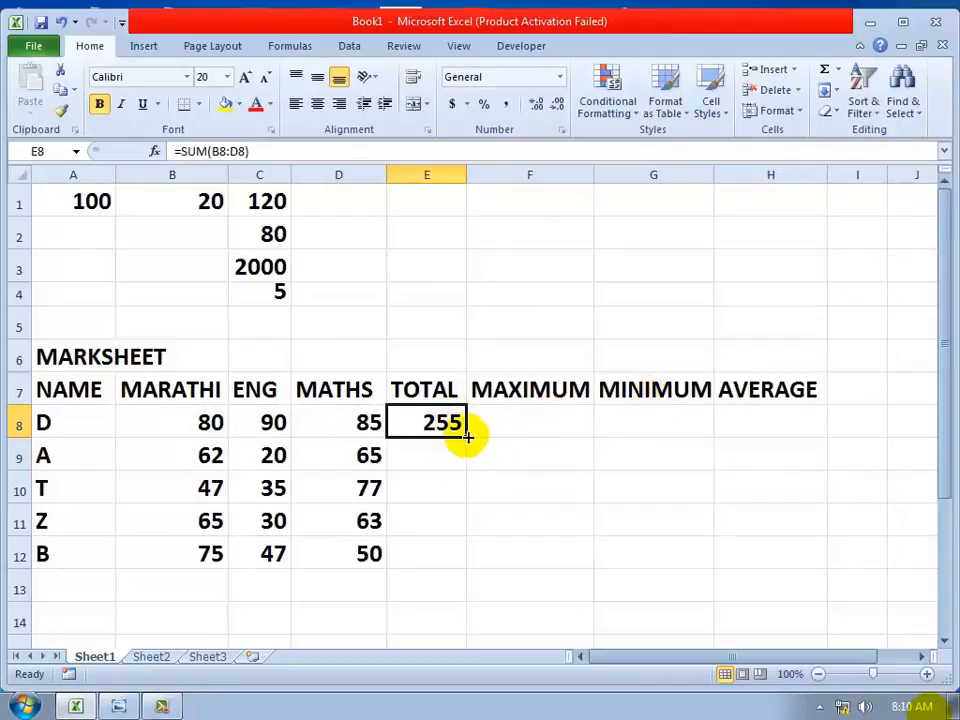
left_click_drag(467, 436, 465, 565)
Calculate the highest mark of B8:D8 in cell F8 with the Max function and fill it down to F12
left_click(533, 427)
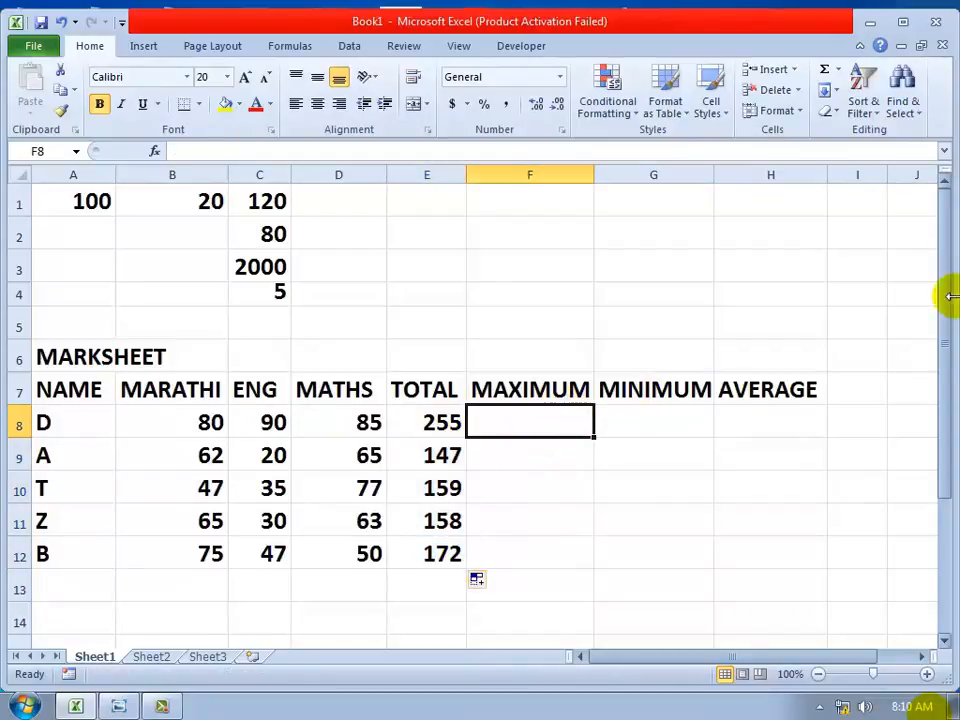
left_click(839, 72)
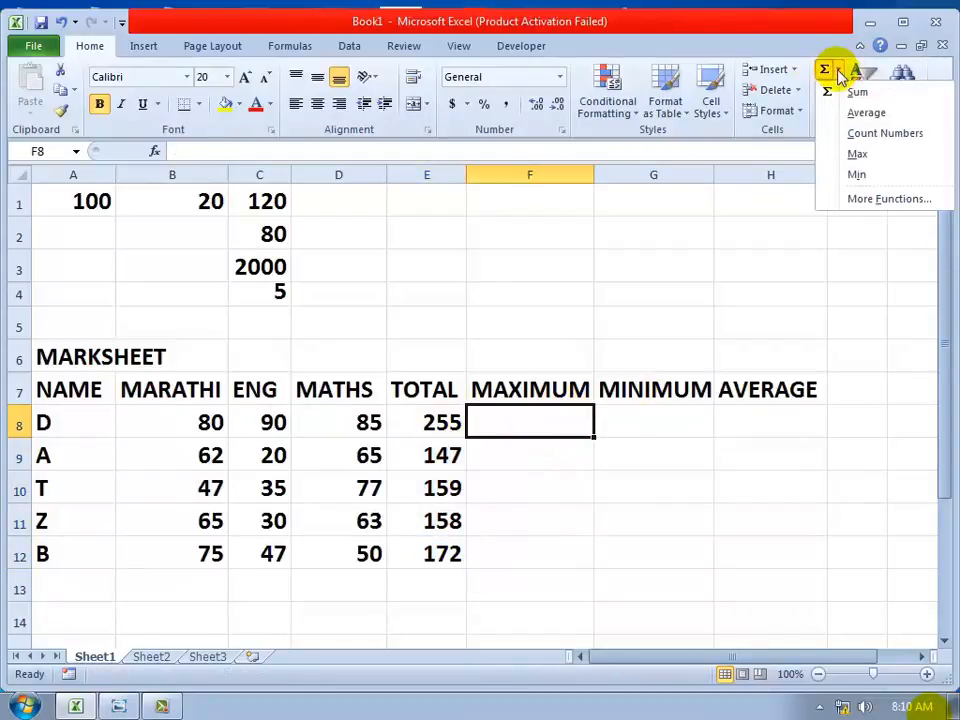
left_click(858, 154)
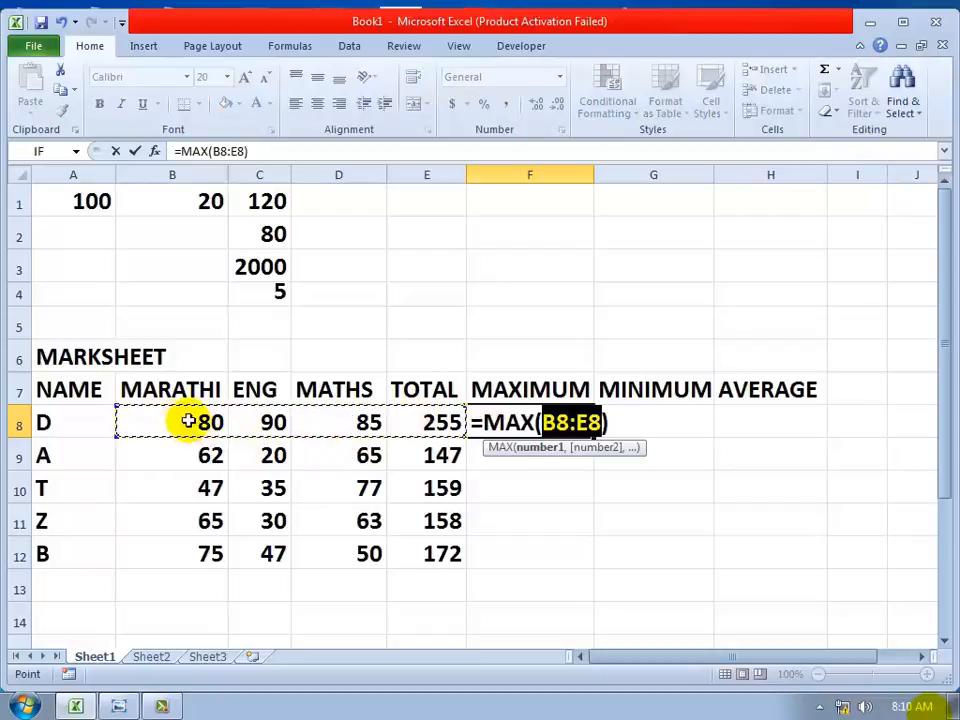
left_click_drag(182, 416, 326, 416)
key("Return")
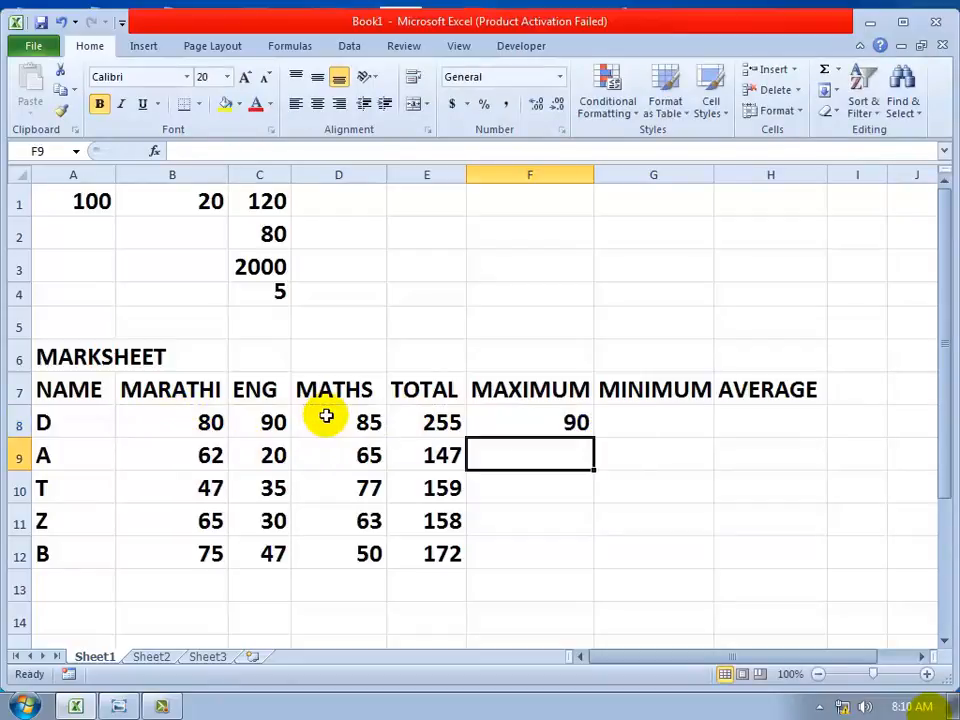
left_click(503, 416)
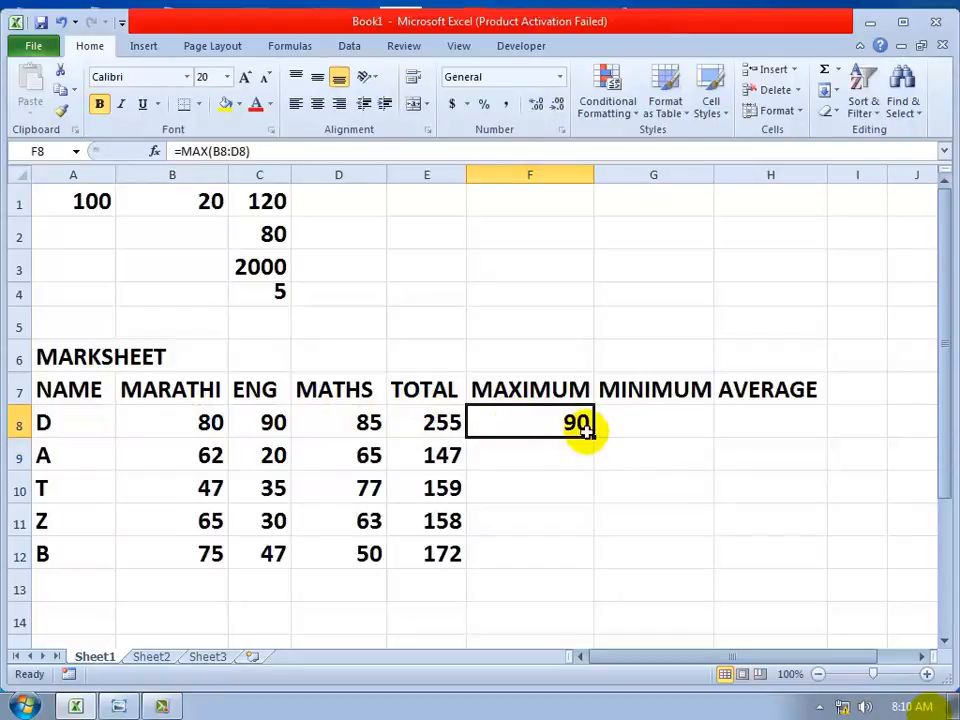
left_click_drag(595, 436, 590, 562)
Calculate the lowest mark of B8:D8 in cell G8 with the Min function and fill it down to G12
left_click(634, 422)
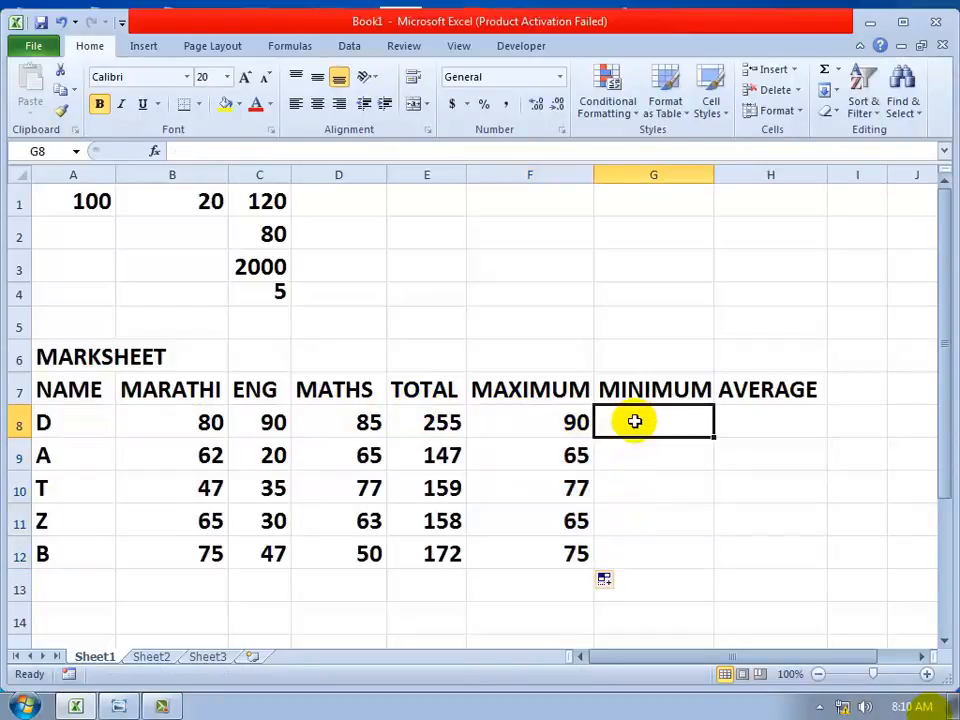
left_click(838, 70)
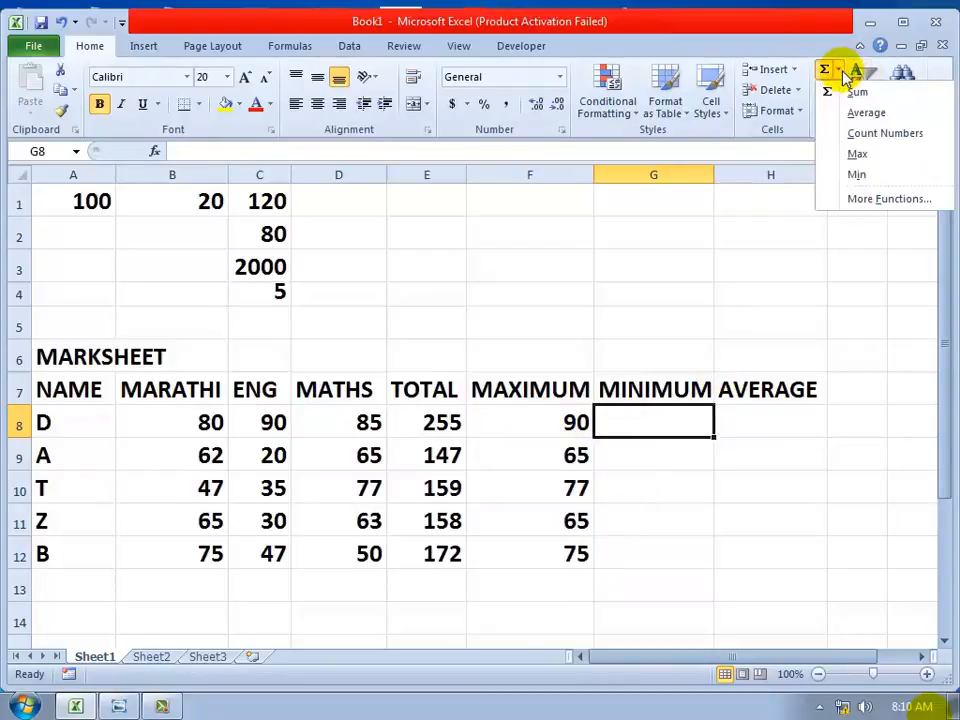
left_click(857, 175)
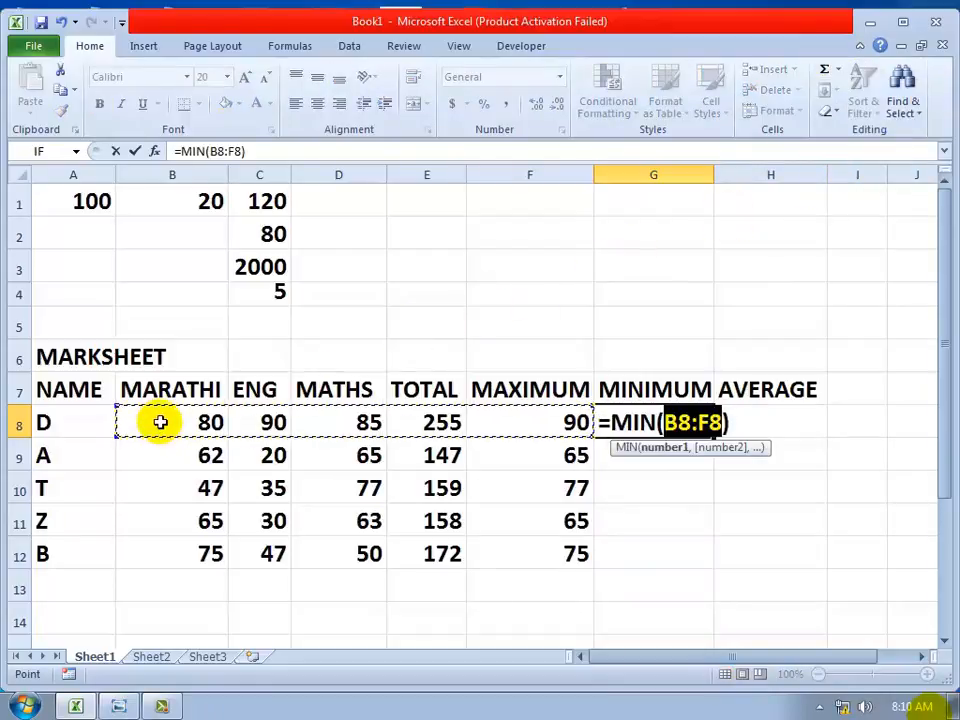
left_click_drag(160, 422, 343, 407)
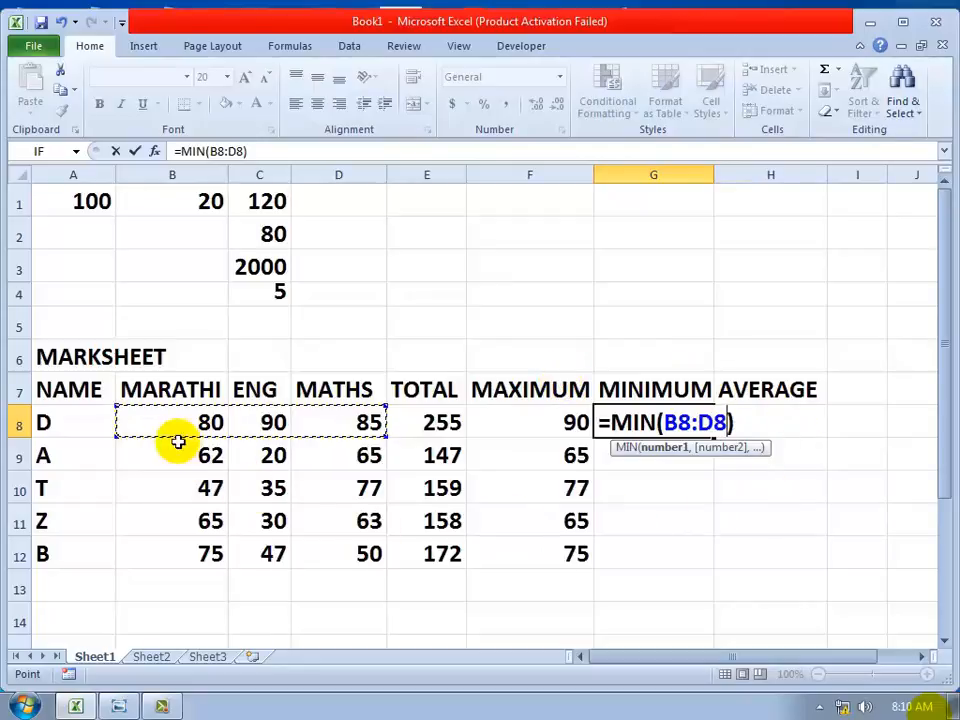
left_click(146, 422)
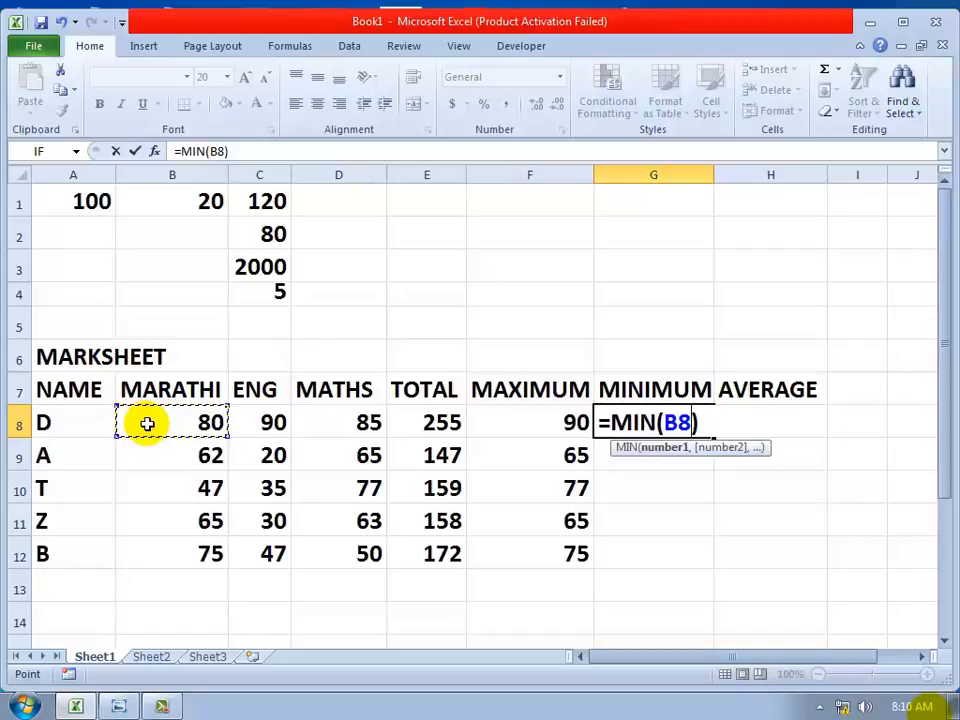
key("shift+Right")
key("shift+Right")
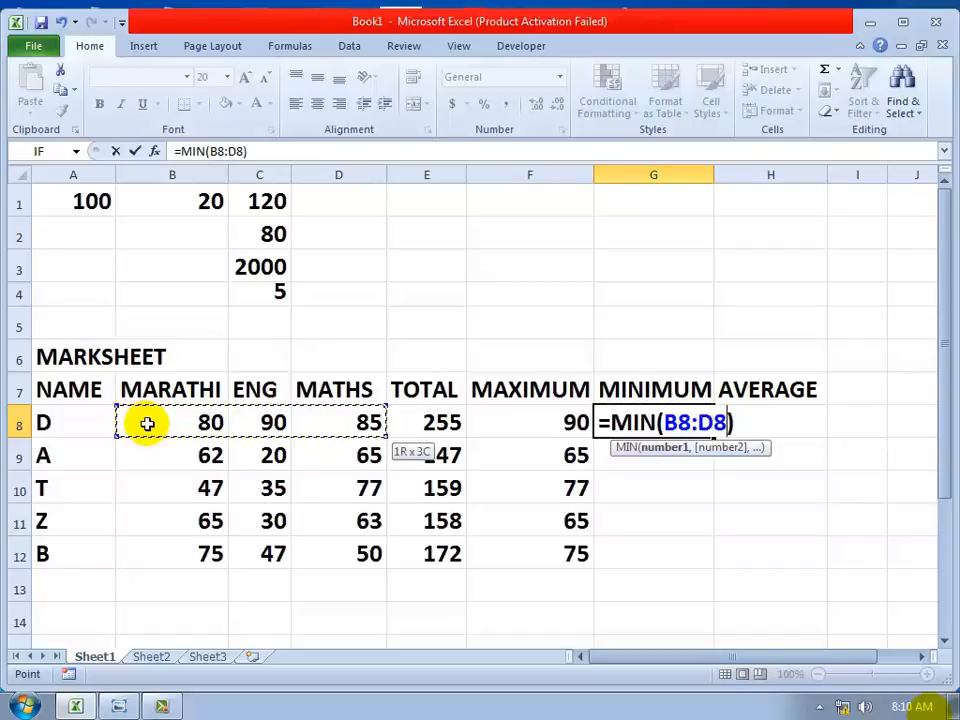
key("Return")
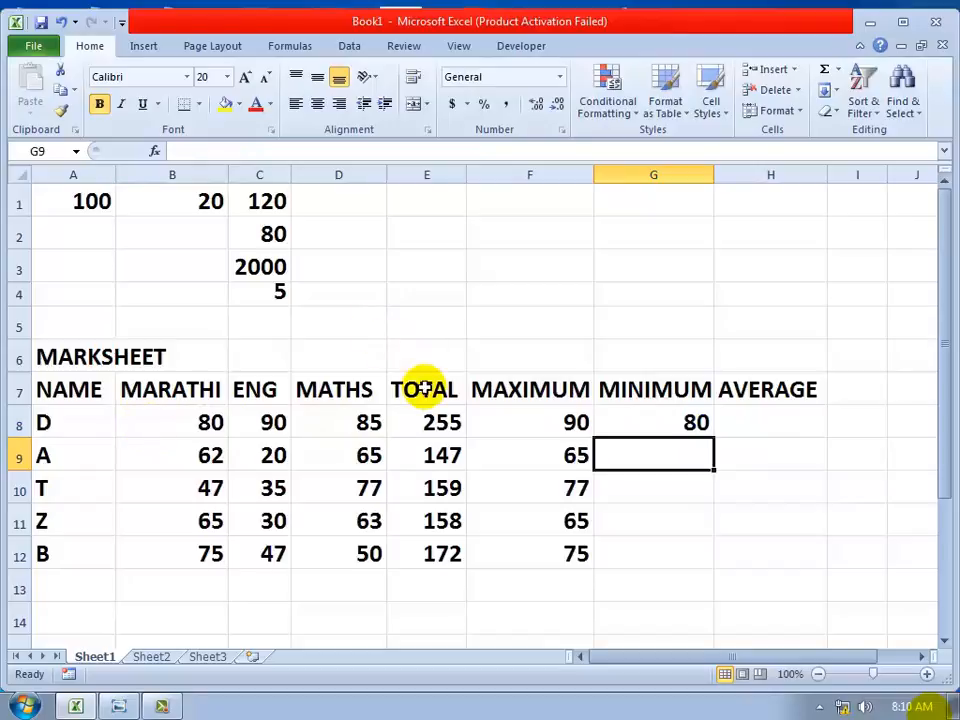
left_click(686, 428)
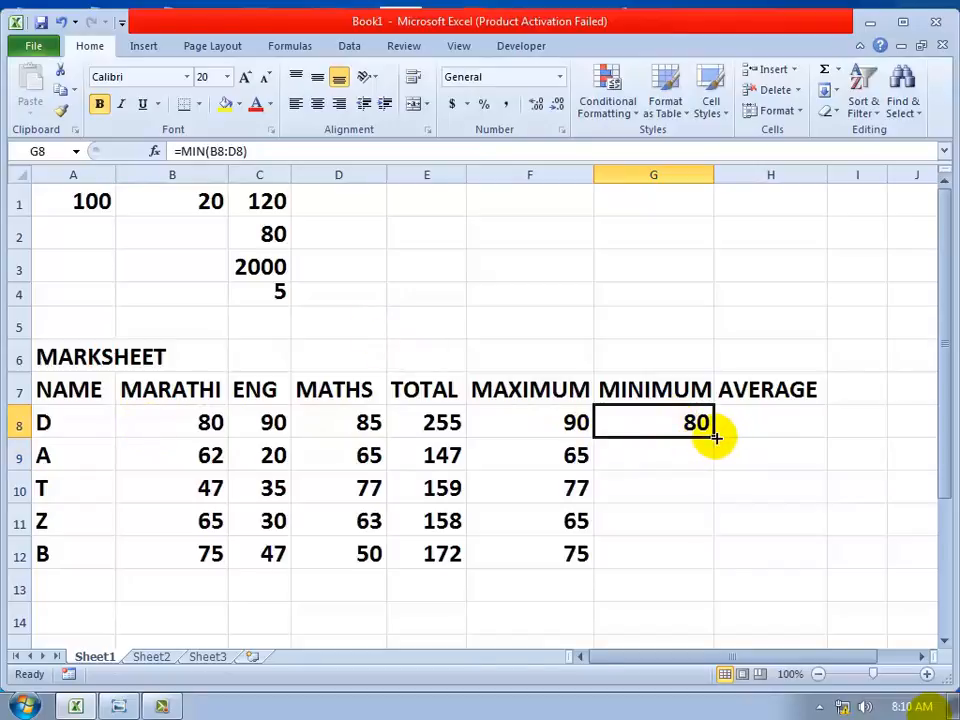
double_click(716, 437)
Calculate the average of B8:D8 in cell H8 with the Average function and fill it down to H12
left_click(756, 418)
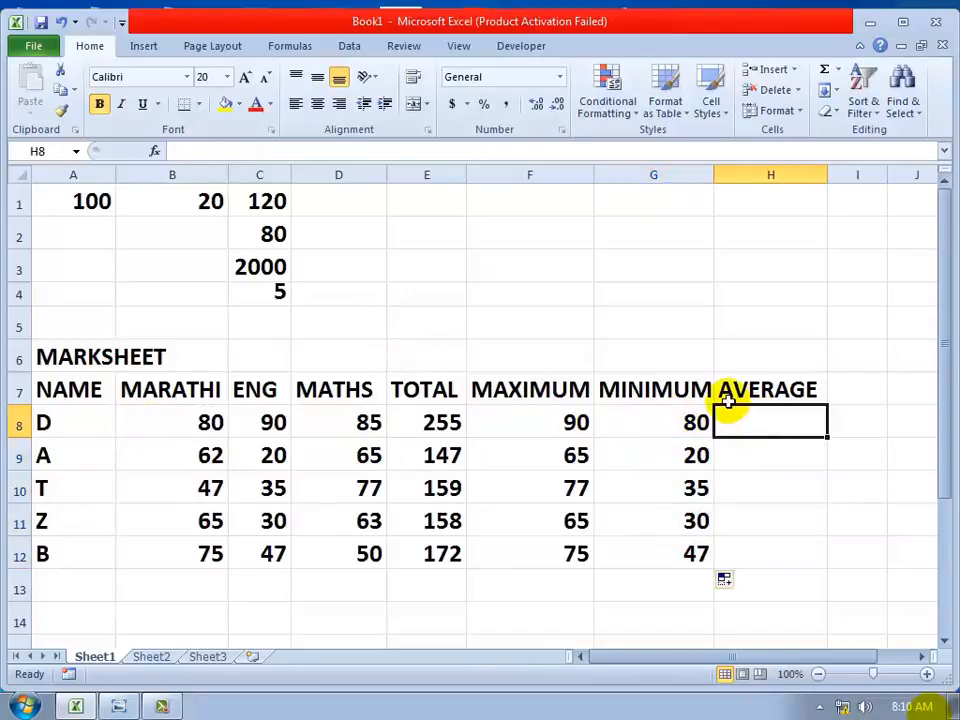
left_click(840, 70)
left_click(858, 112)
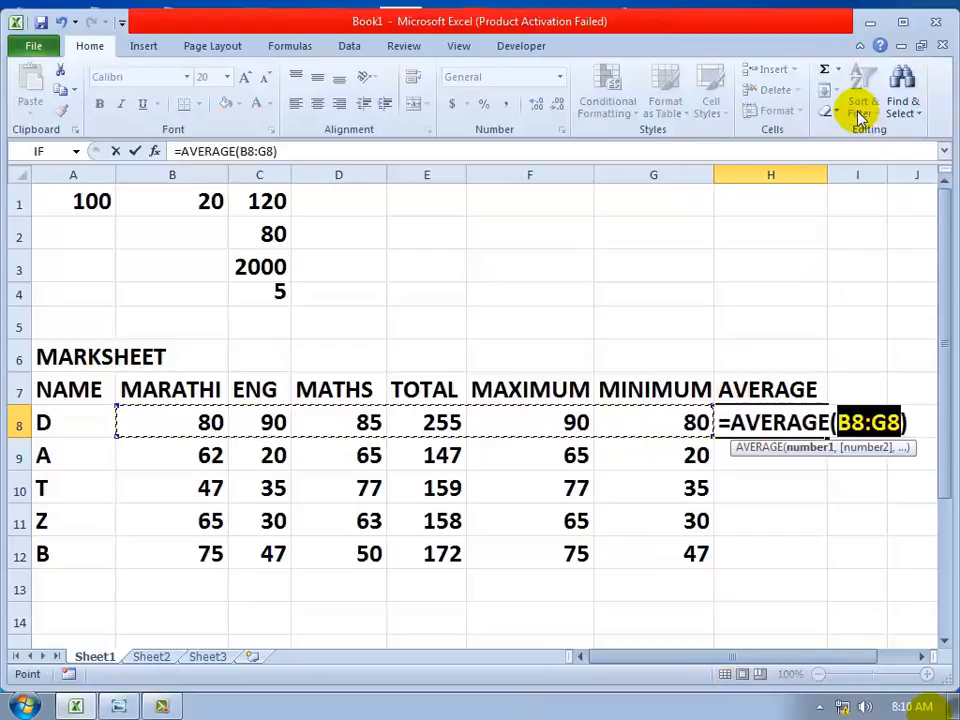
left_click_drag(174, 420, 333, 418)
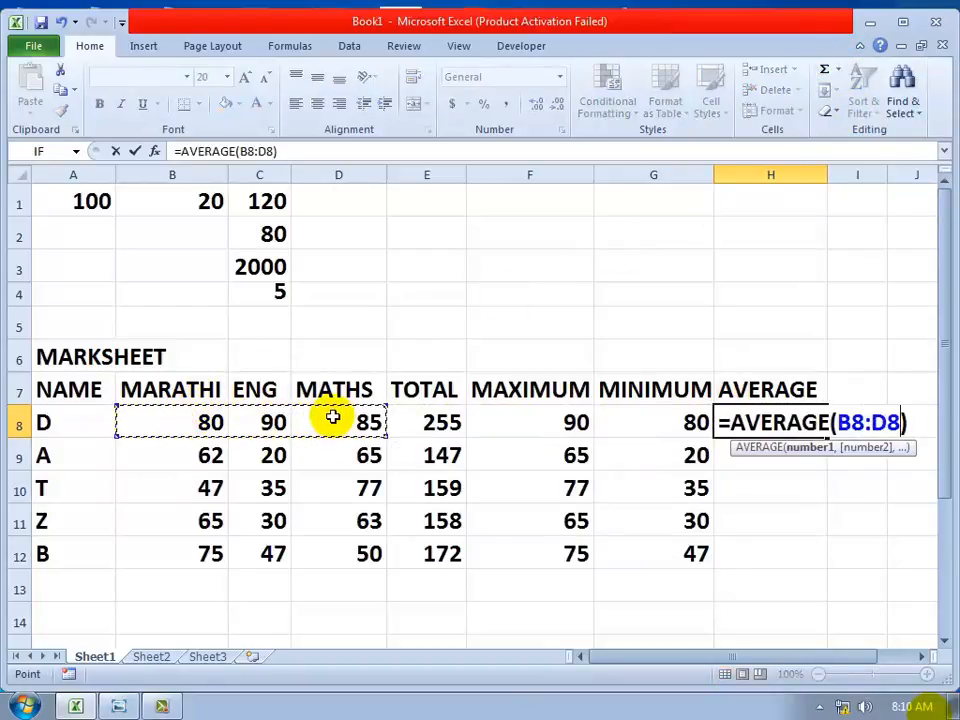
key("Return")
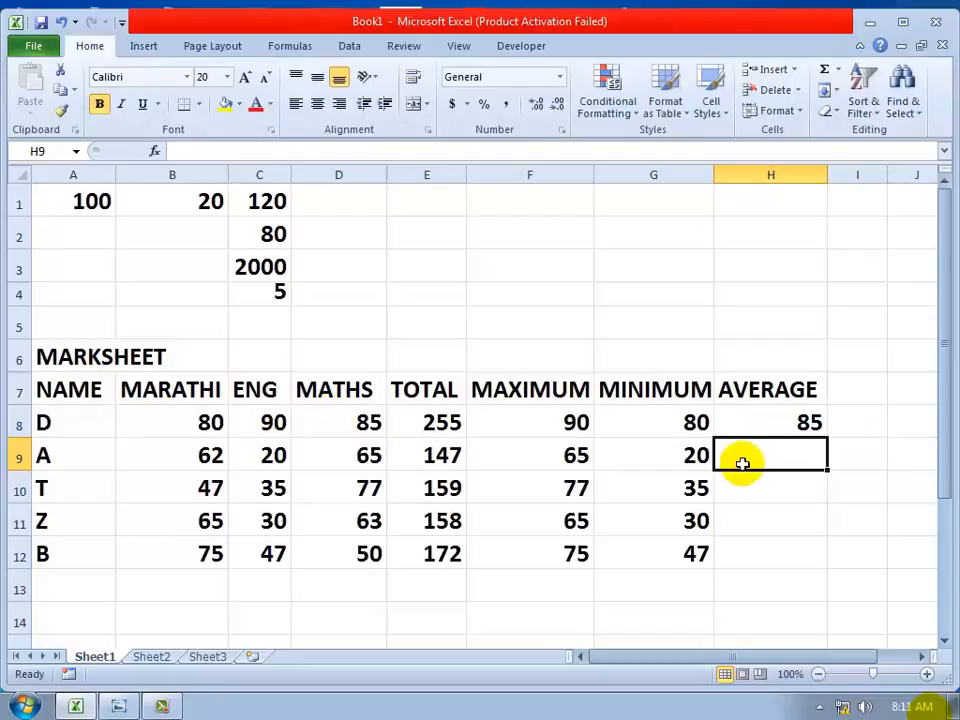
left_click(774, 422)
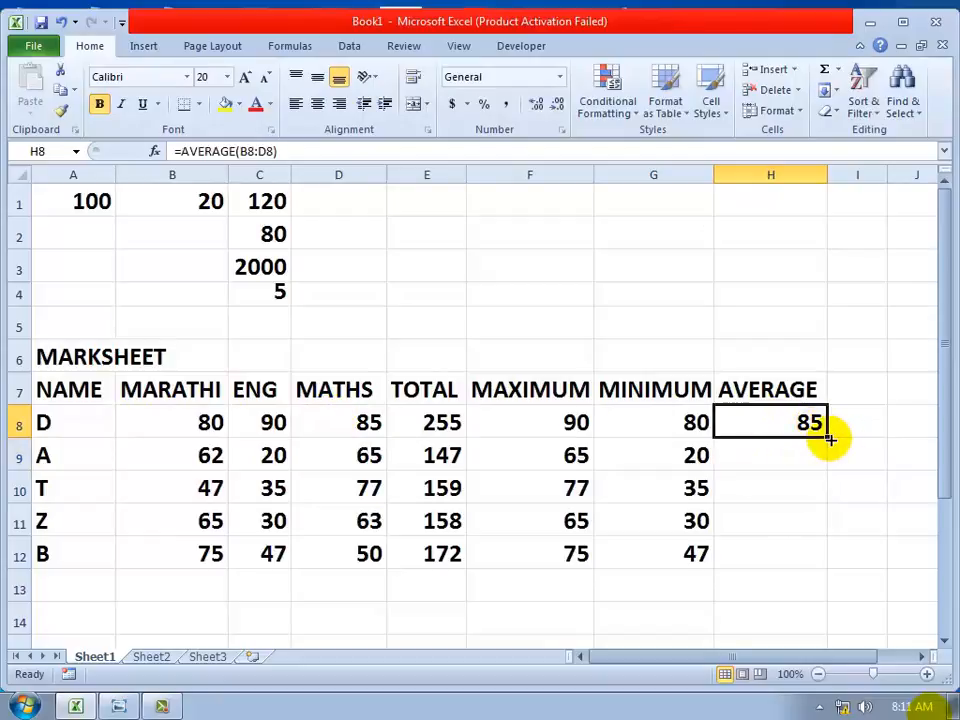
left_click_drag(828, 438, 821, 562)
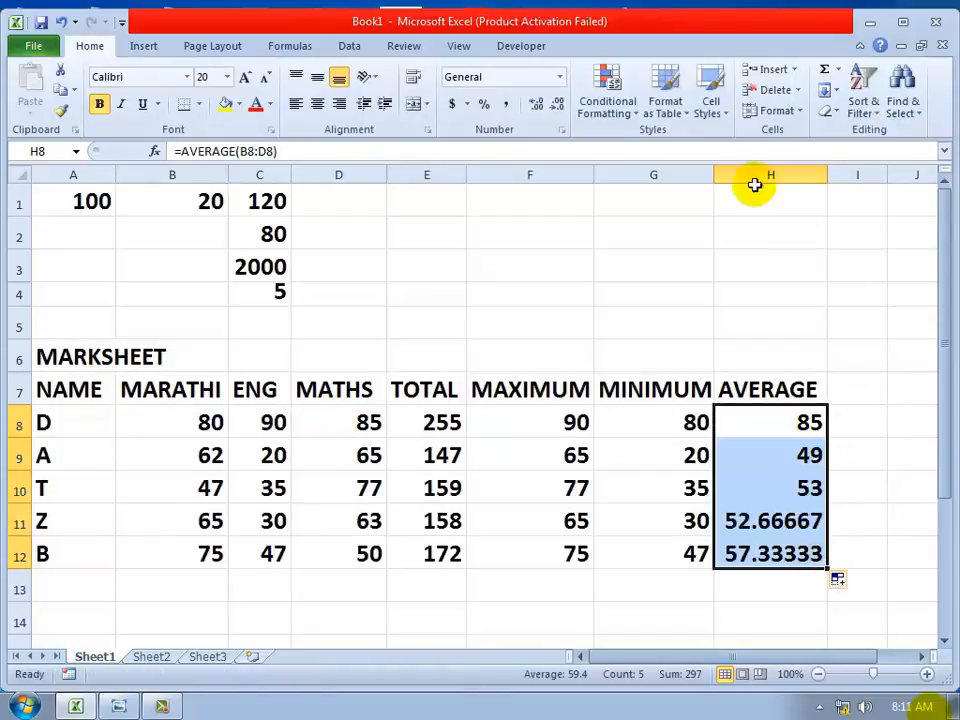
Widen column G slightly so the MINIMUM heading has more room
mouse_move(713, 169)
left_mouse_down()
mouse_move(724, 180)
mouse_move(718, 190)
left_mouse_up()
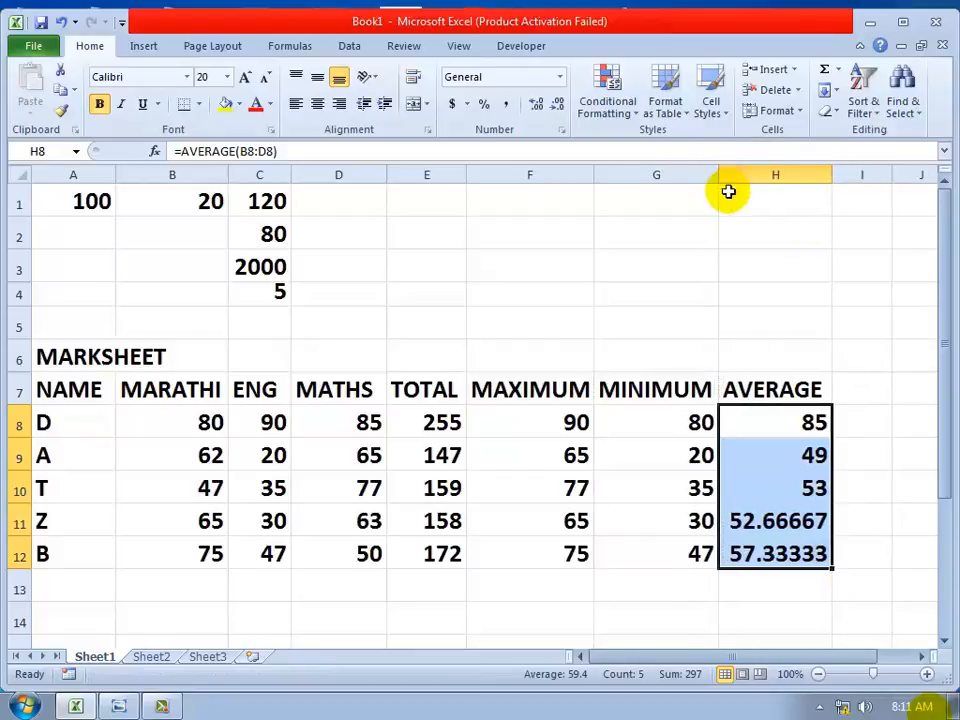
left_click(782, 268)
Clear the arithmetic results in C1:C4 and return to cell C1
left_click_drag(256, 195, 270, 285)
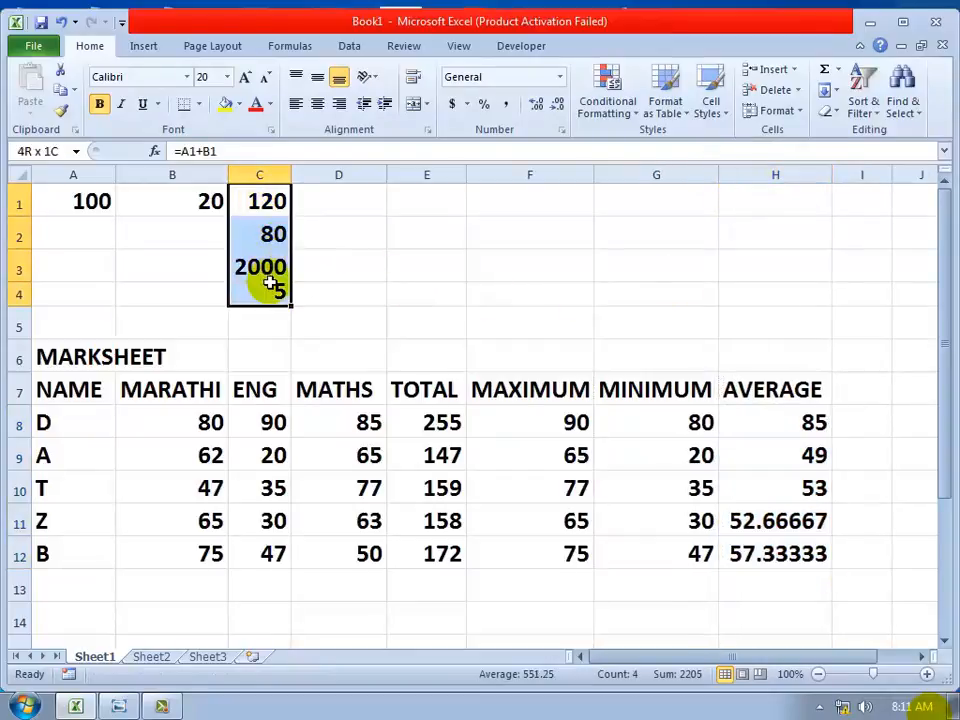
key("Delete")
key("Up")
key("Down")
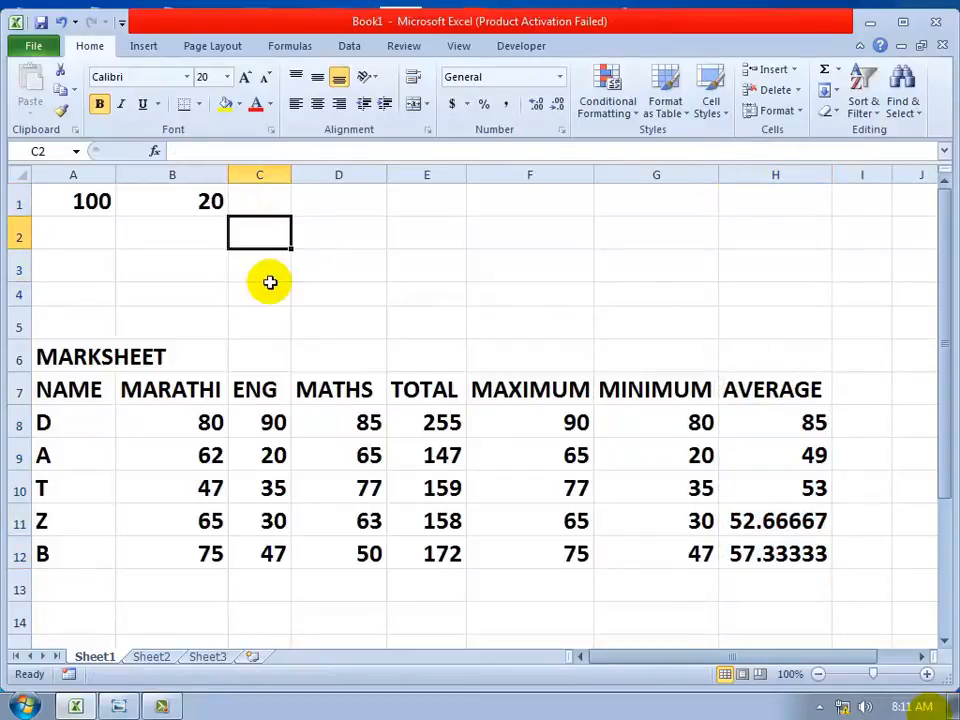
key("Up")
Add the two sample numbers in cell C1 with the formula =A1+B1
type("=")
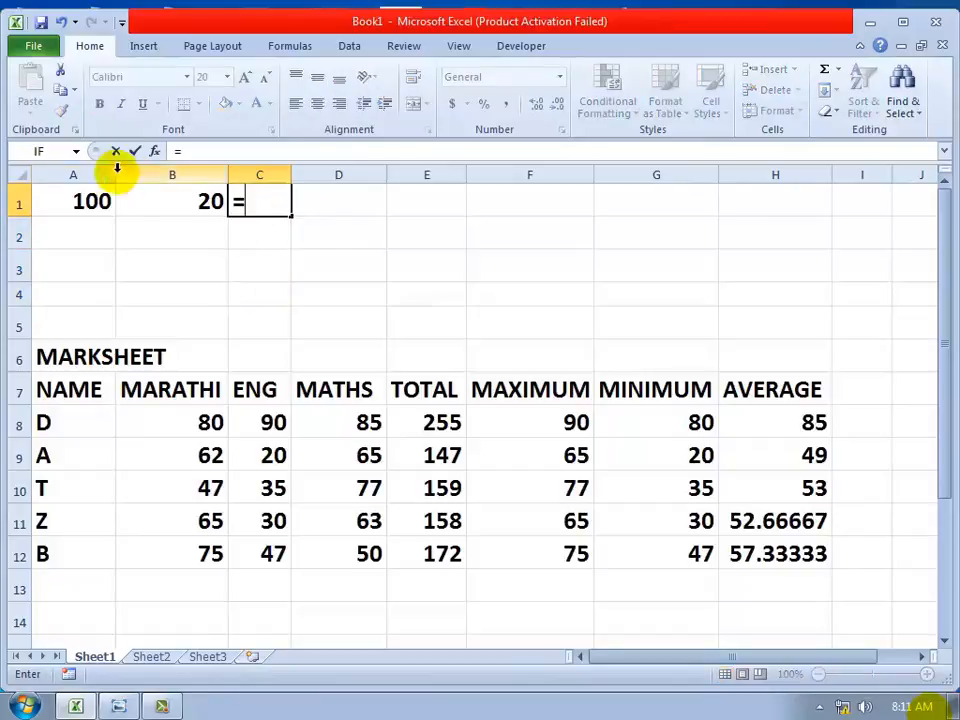
left_click(58, 195)
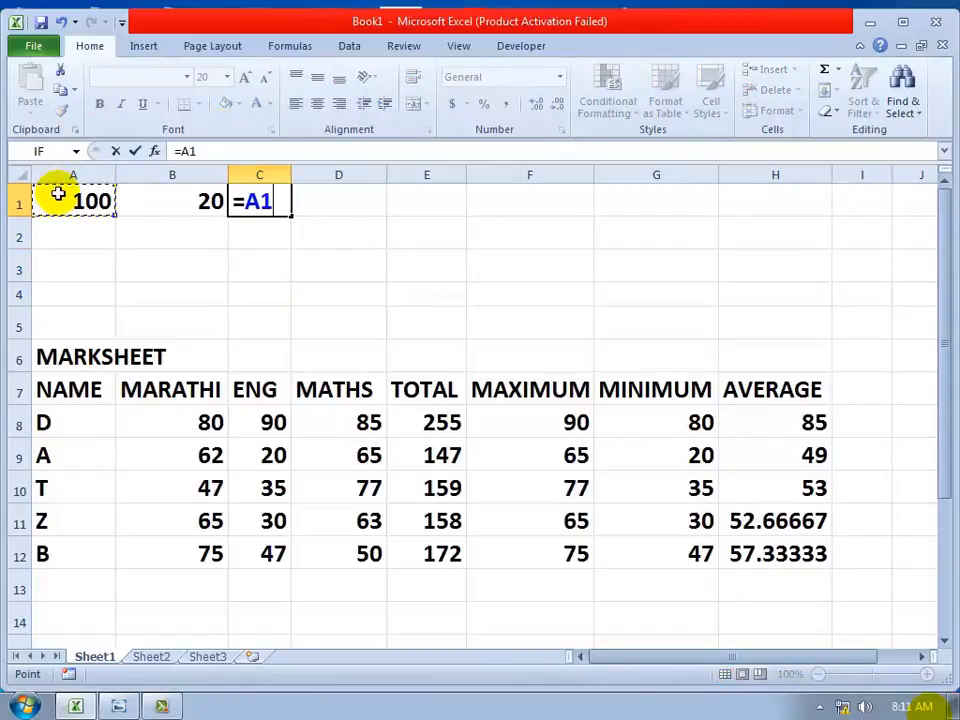
type("+")
left_click(162, 190)
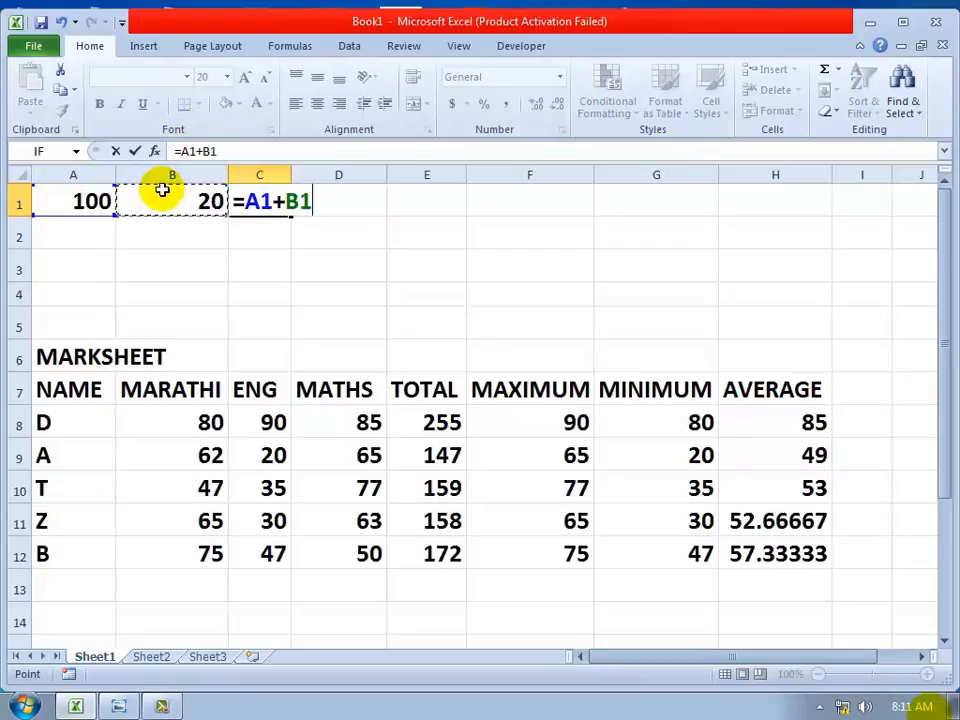
key("Return")
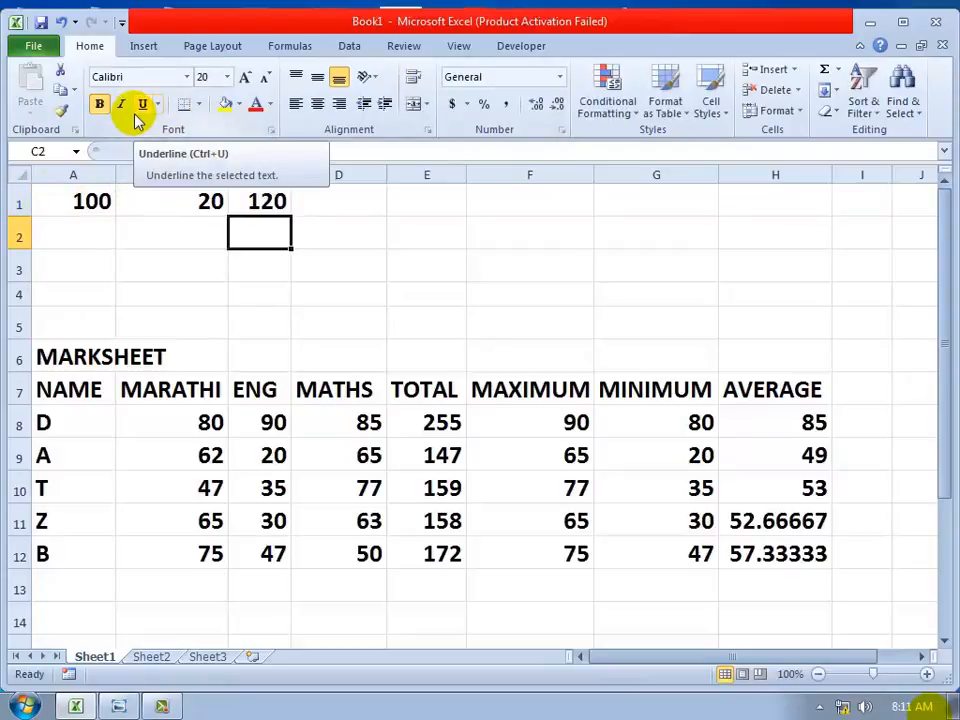
Subtract B1 from A1 in cell C2 with a cell-reference formula
type("=")
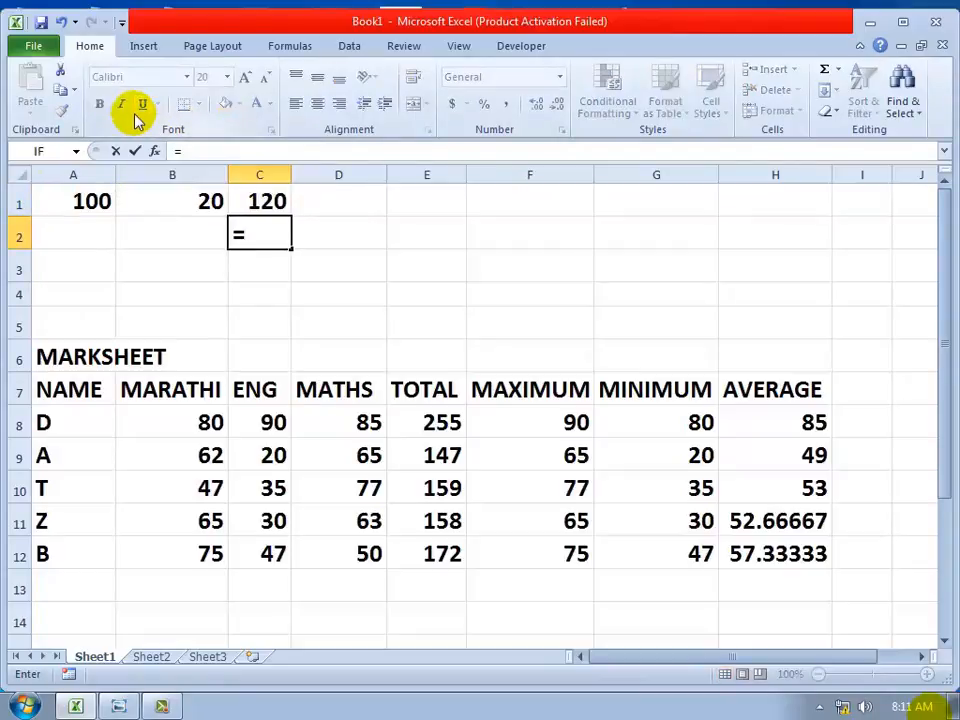
left_click(68, 198)
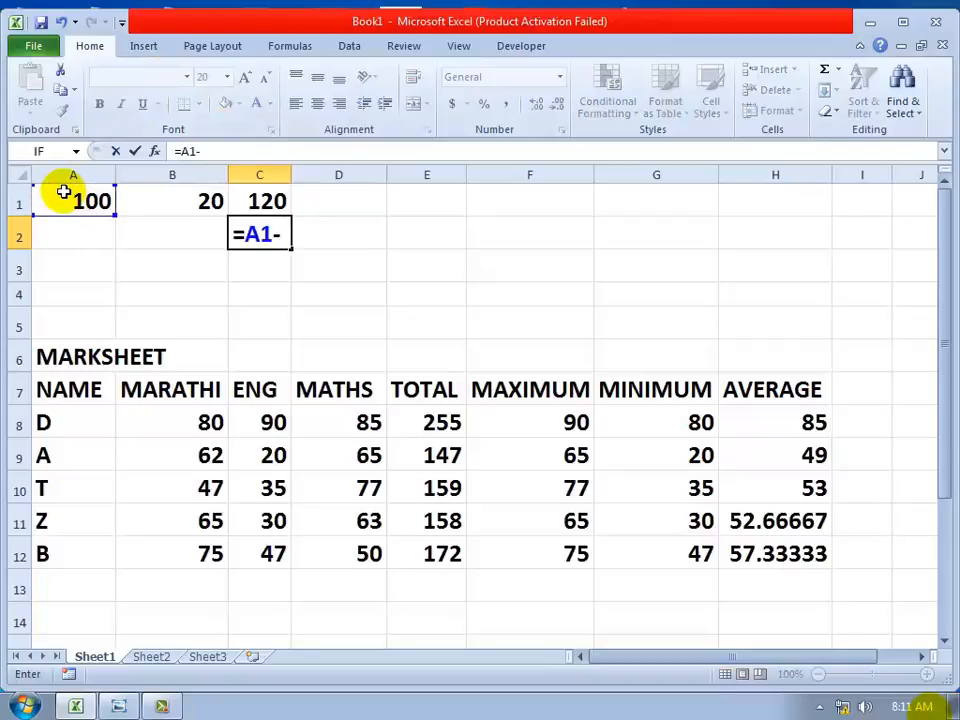
type("-")
left_click(182, 195)
key("Return")
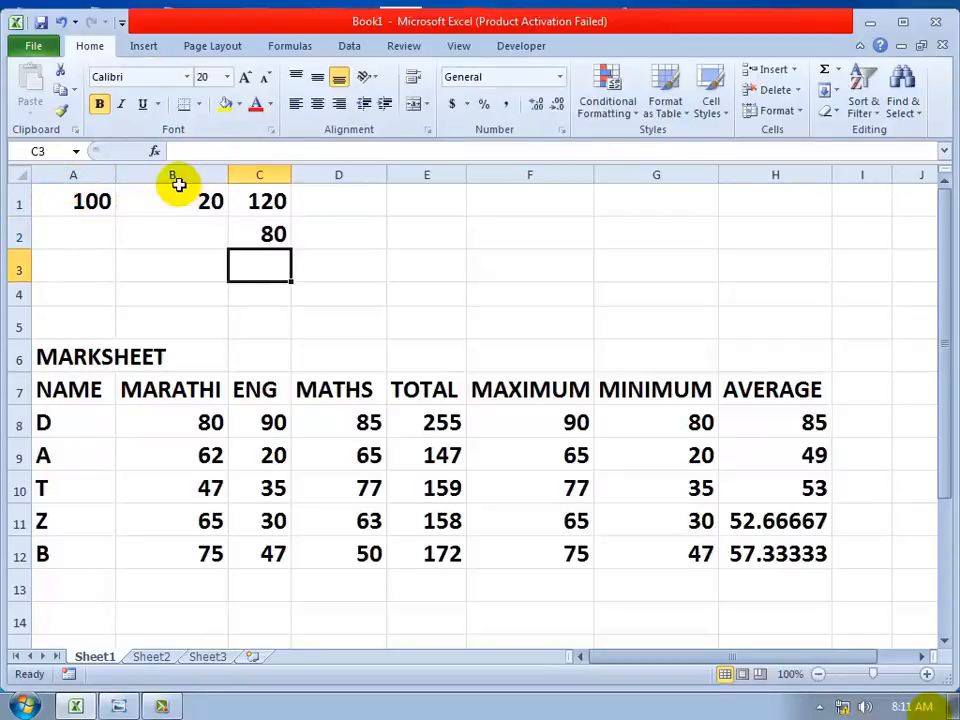
Multiply A1 by B1 in cell C3 with a cell-reference formula
type("=")
left_click(73, 199)
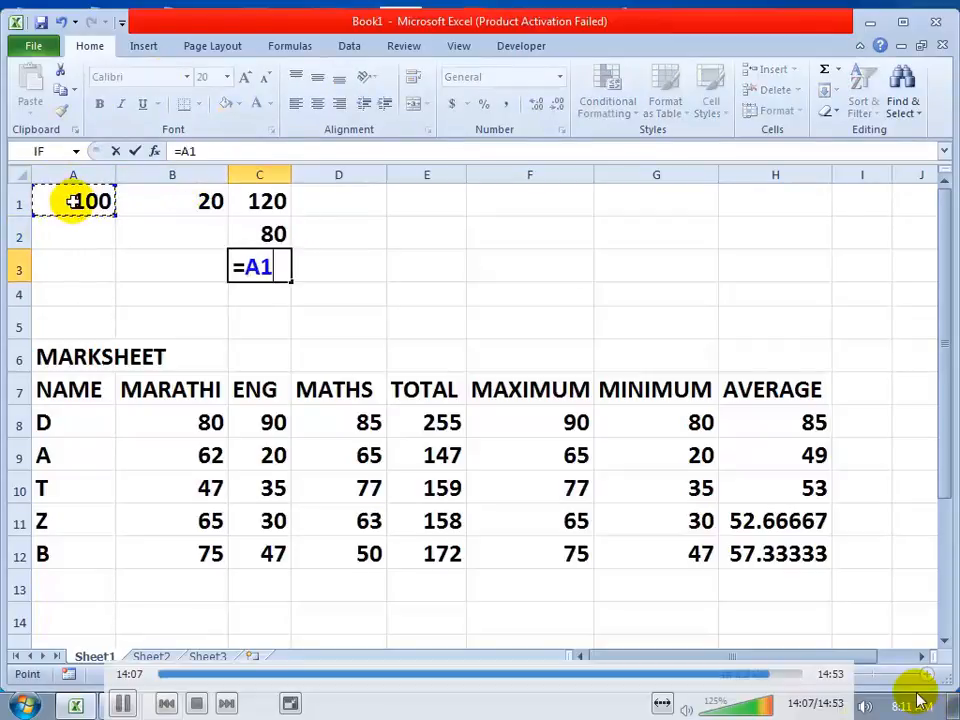
type("*")
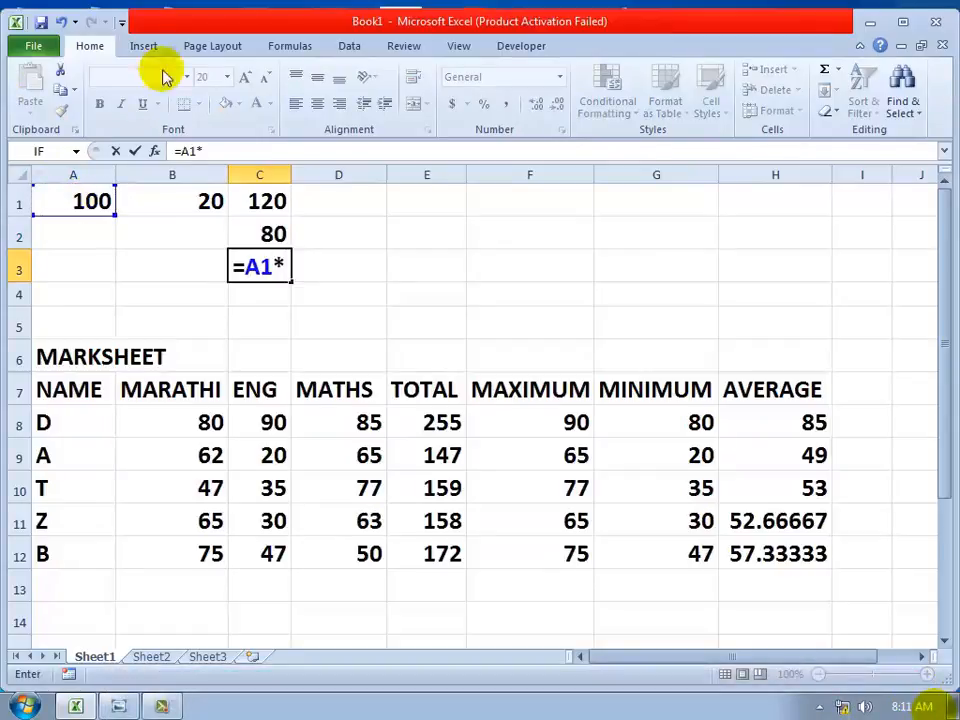
left_click(182, 203)
key("Return")
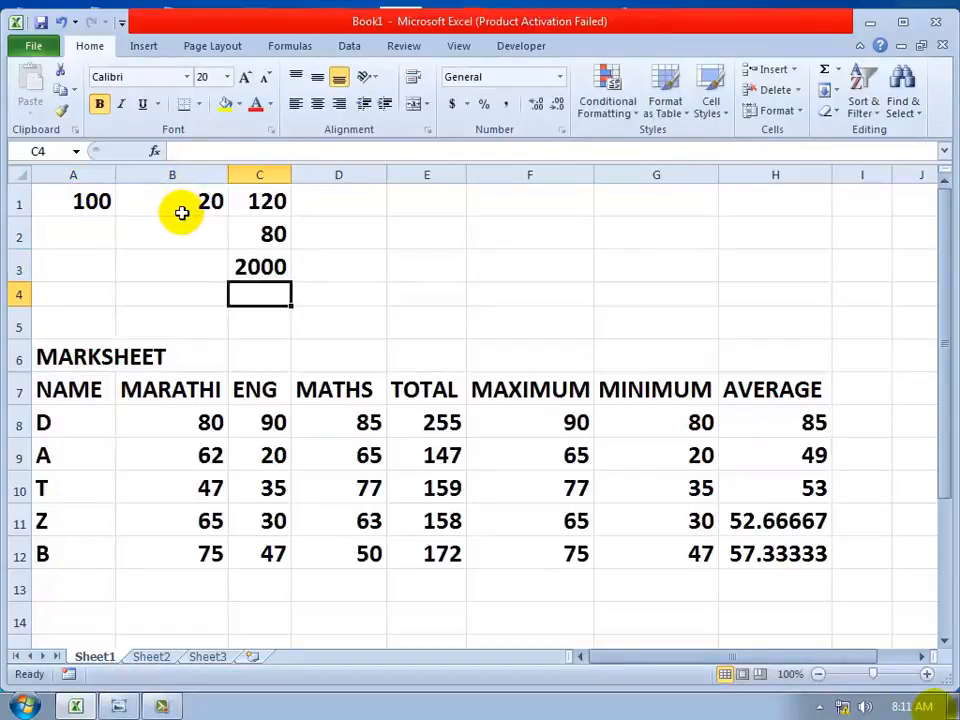
Divide A1 by B1 in cell C4 with a cell-reference formula
type("=")
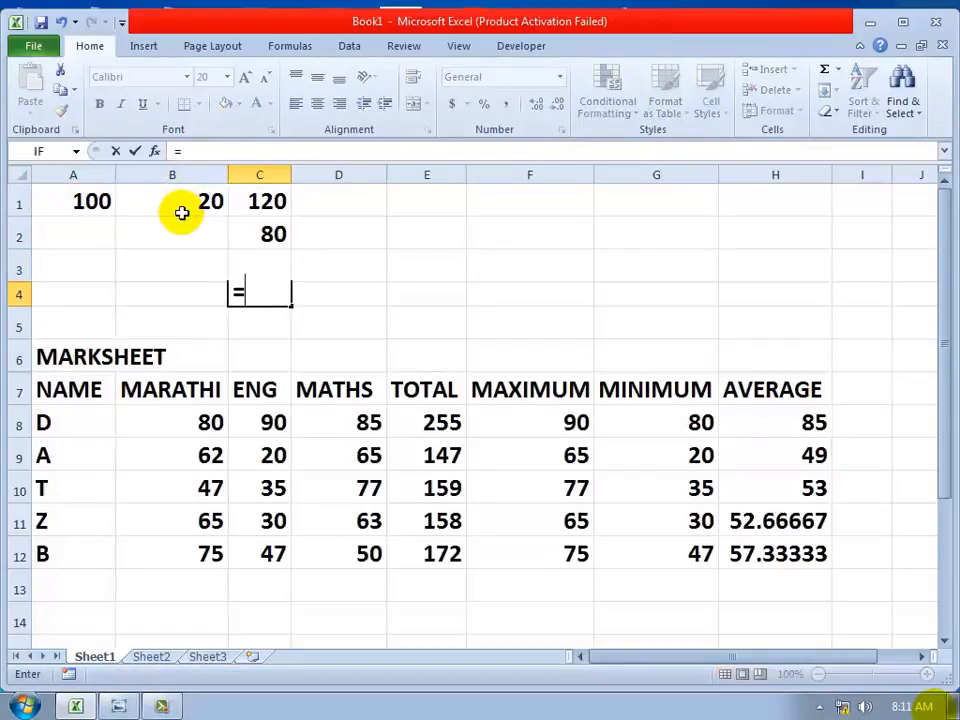
left_click(73, 202)
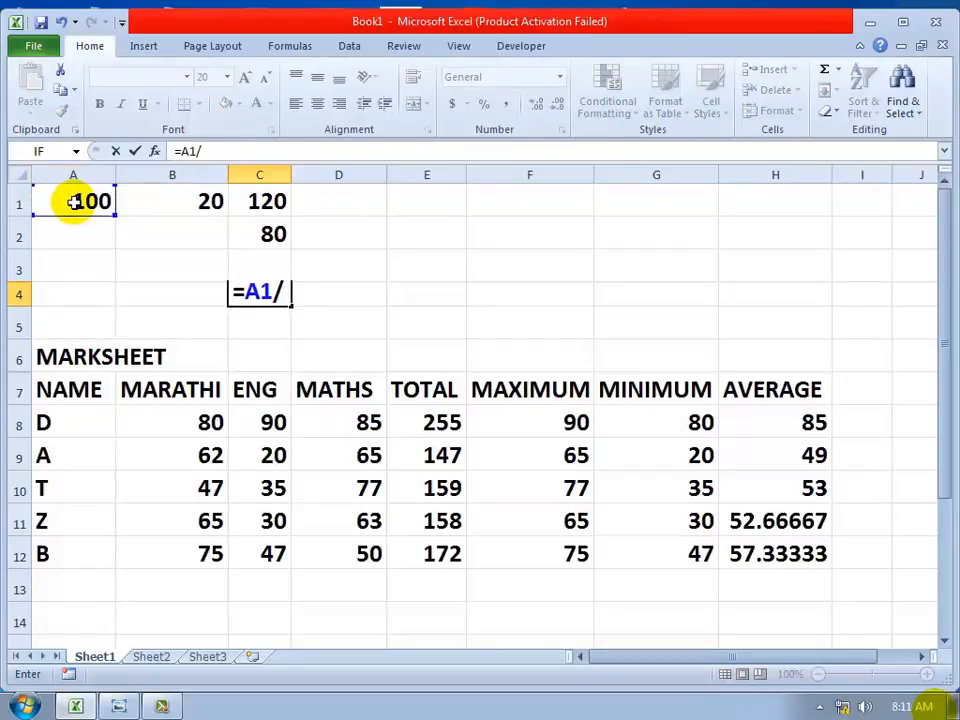
type("/")
left_click(175, 205)
key("Return")
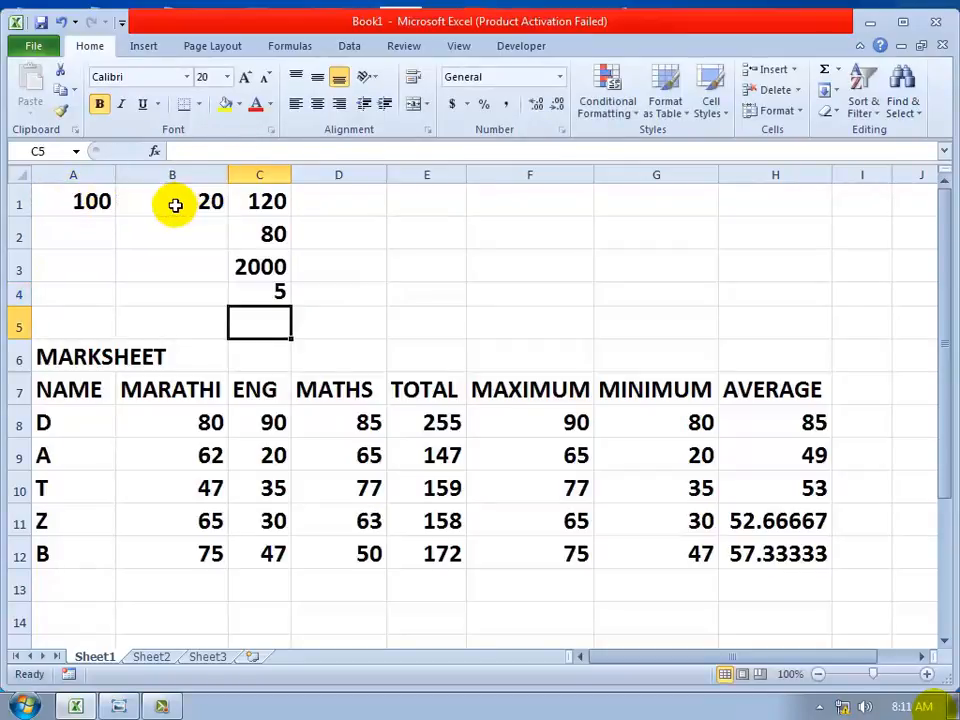
Increase the height of row 4 slightly to match the rows above it
left_click(14, 301)
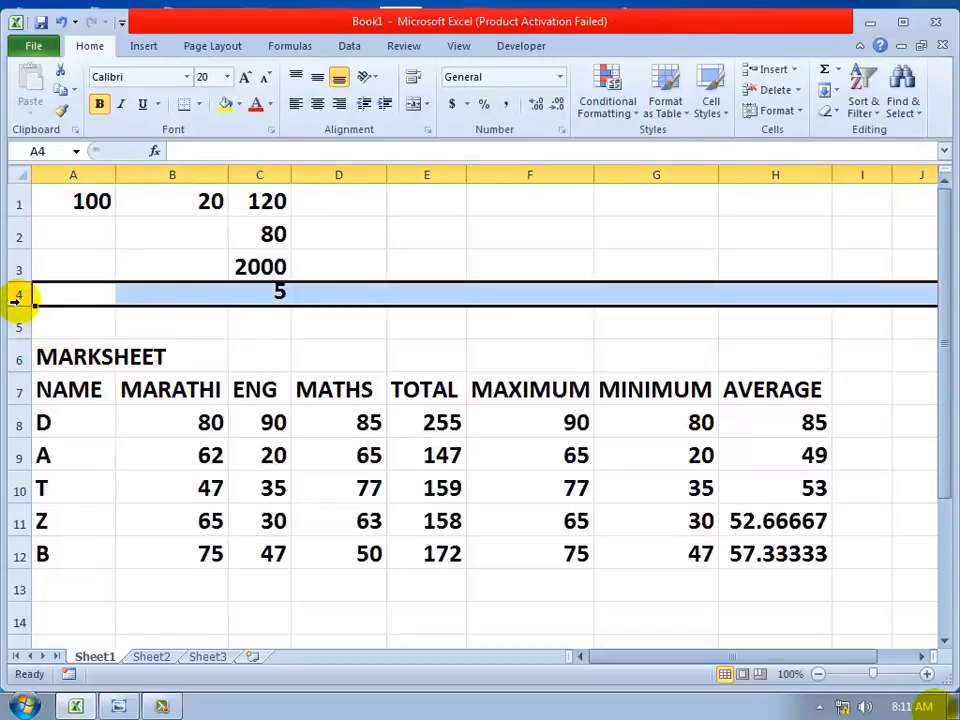
left_click(68, 325)
left_click_drag(22, 307, 21, 314)
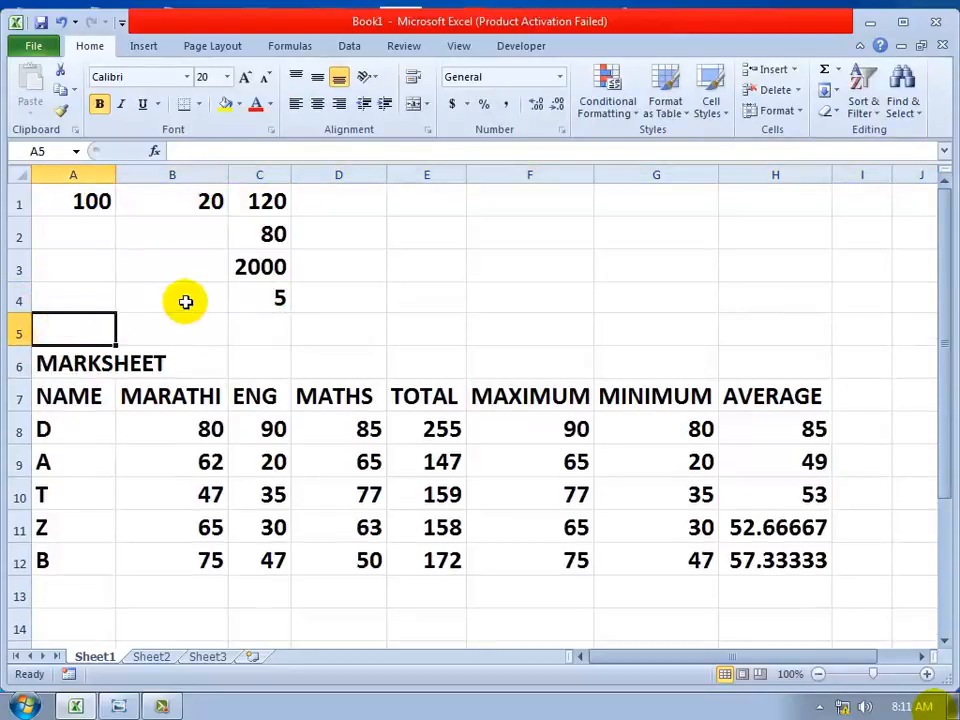
left_click(186, 300)
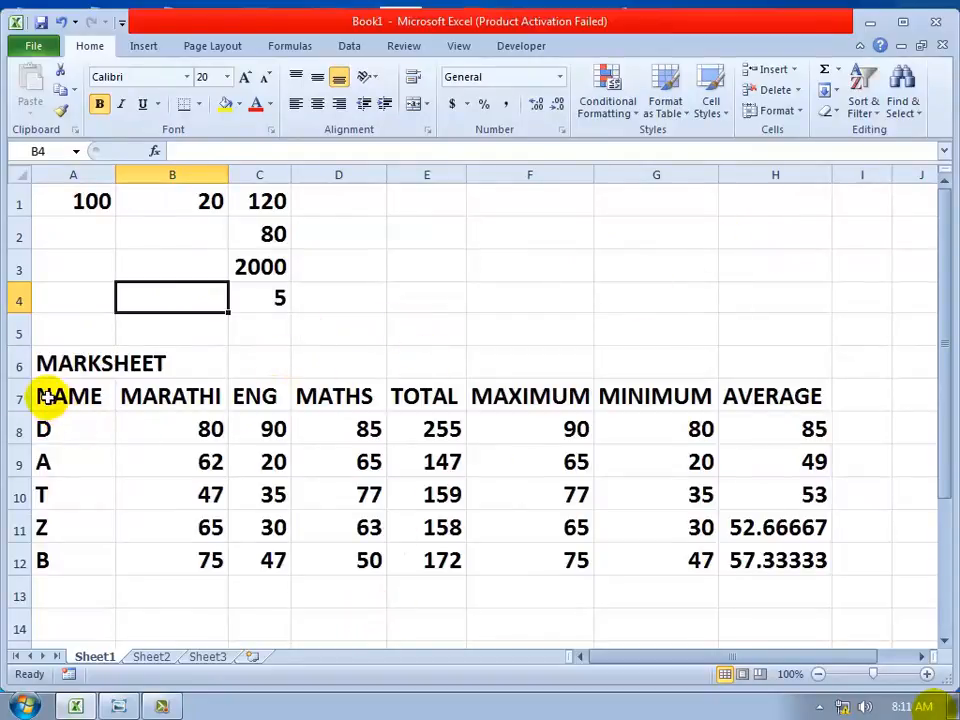
left_click_drag(47, 393, 774, 378)
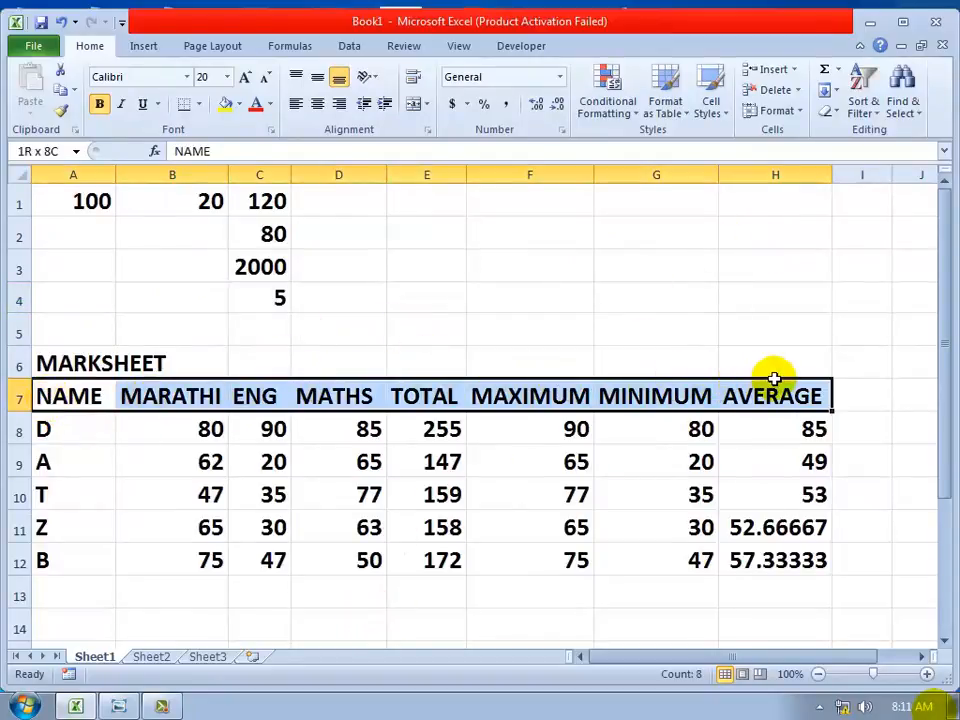
left_click(162, 516)
left_click_drag(68, 434, 340, 561)
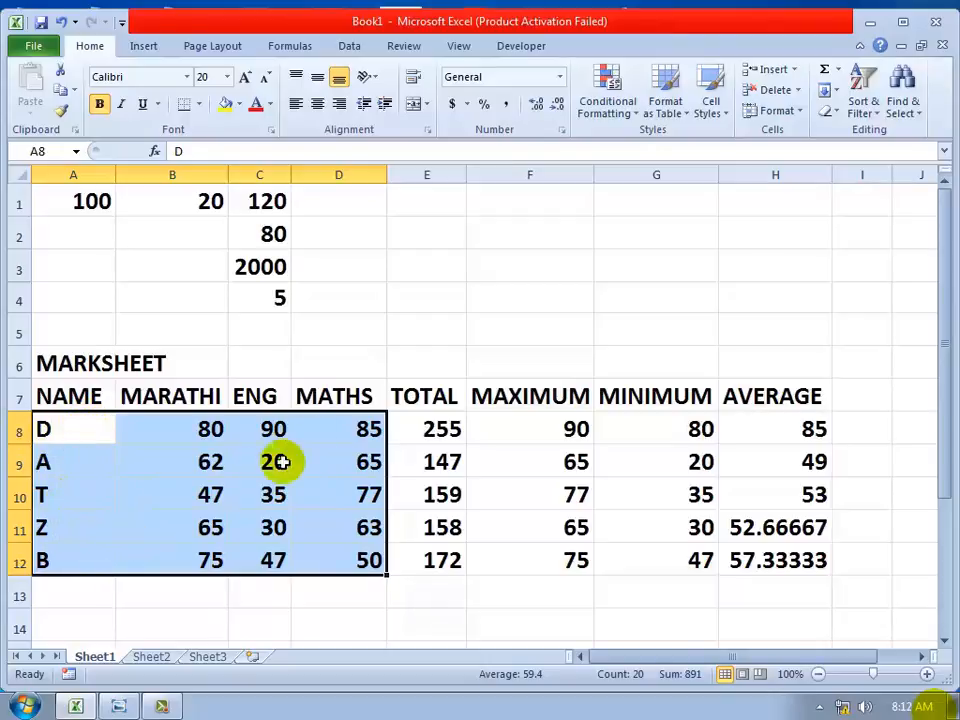
left_click_drag(174, 399, 330, 400)
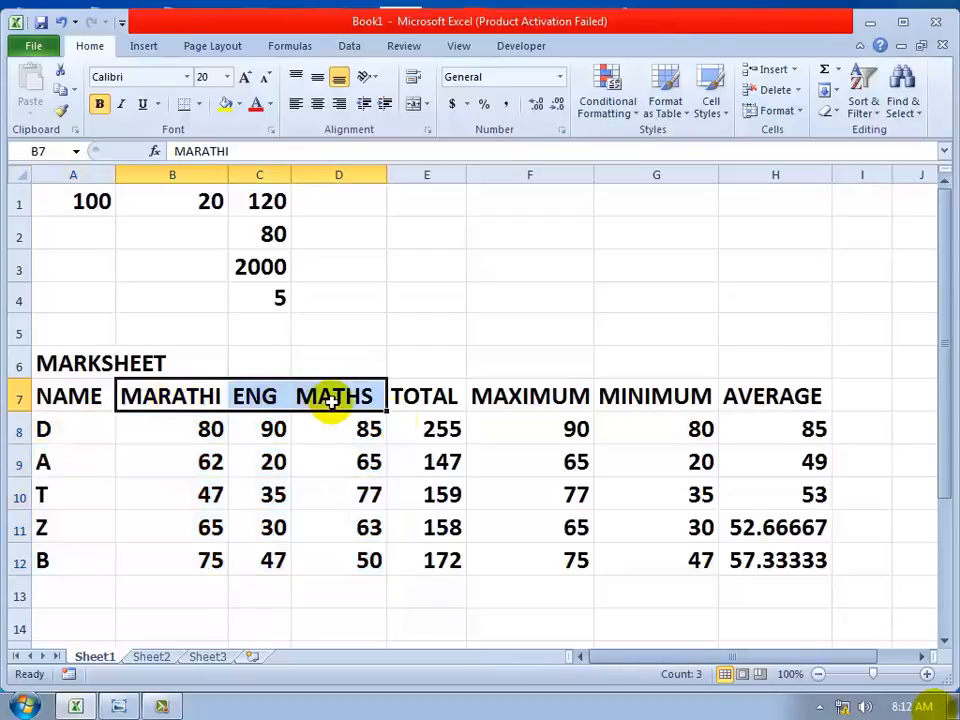
left_click(508, 488)
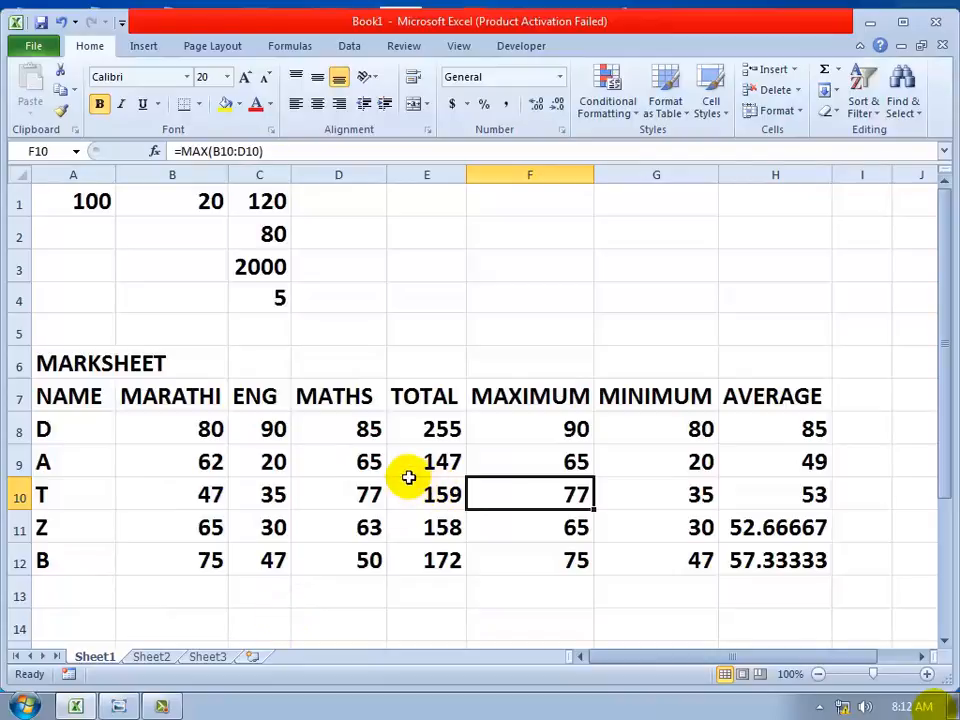
left_click(165, 707)
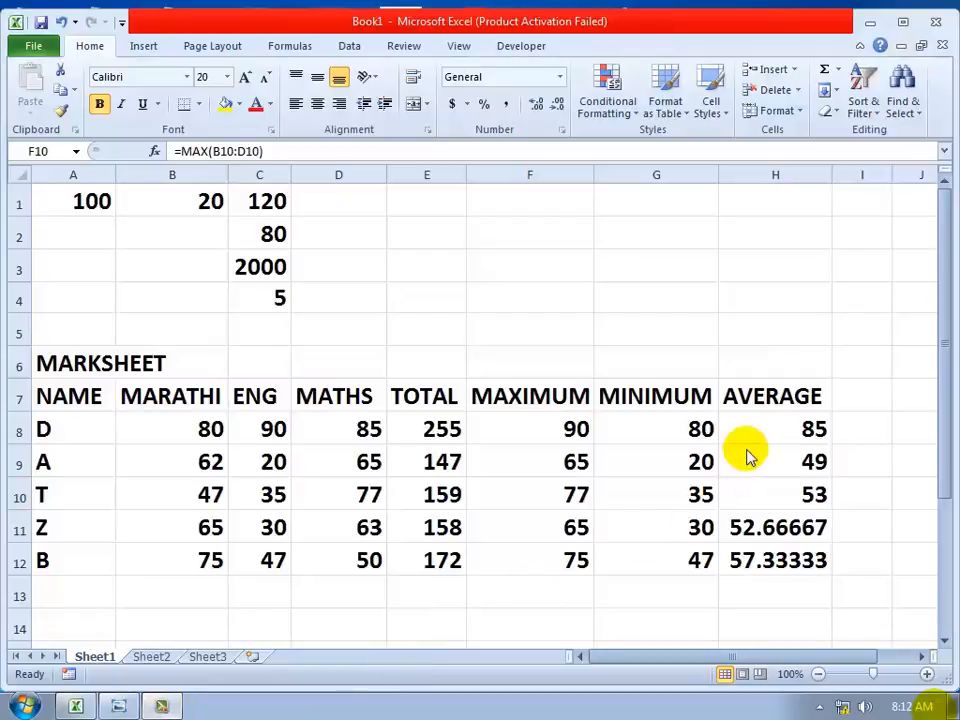